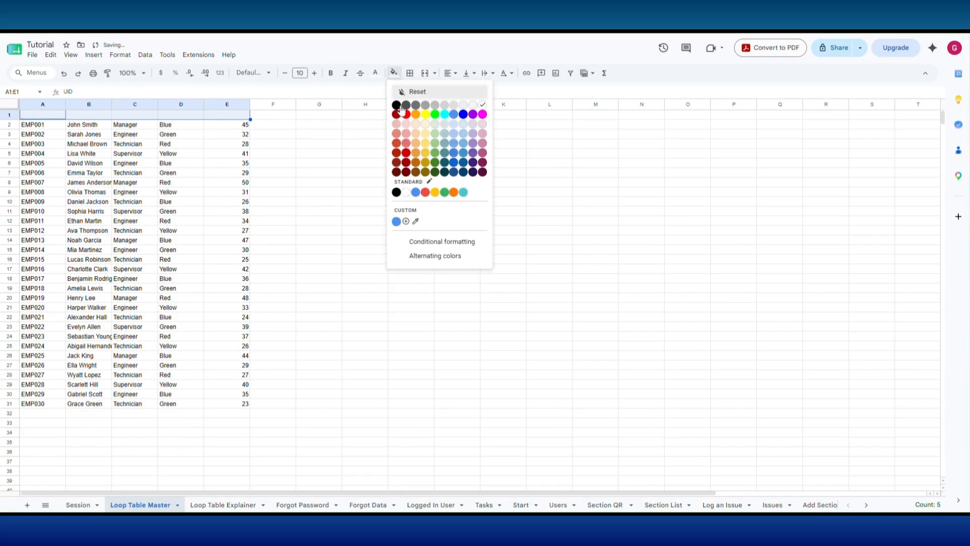
# Fill header cells A1:E1 with blue and copy them to A1 of the Loop Table Explainer sheet.
pyautogui.click(413, 194)
pyautogui.rightClick(221, 116)
pyautogui.click(251, 141)
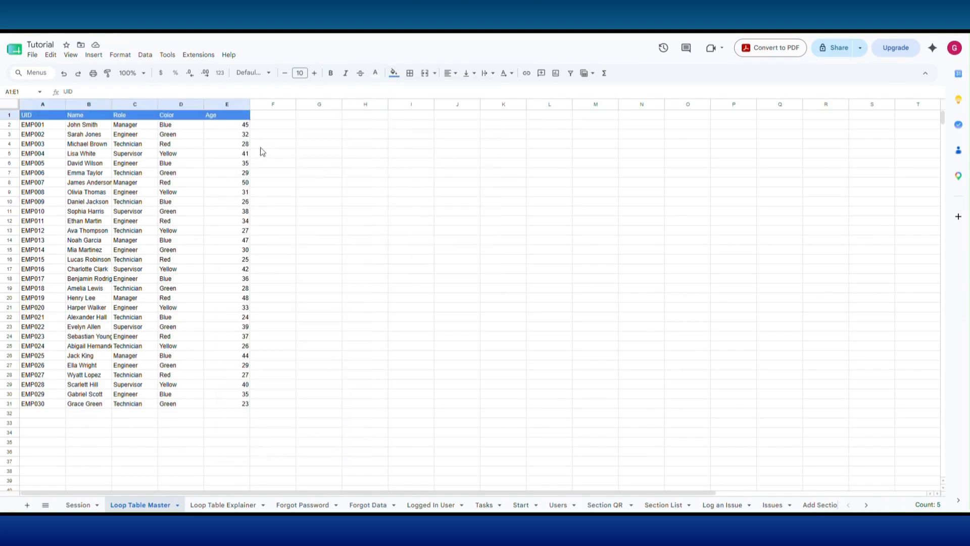
pyautogui.click(222, 505)
pyautogui.rightClick(35, 118)
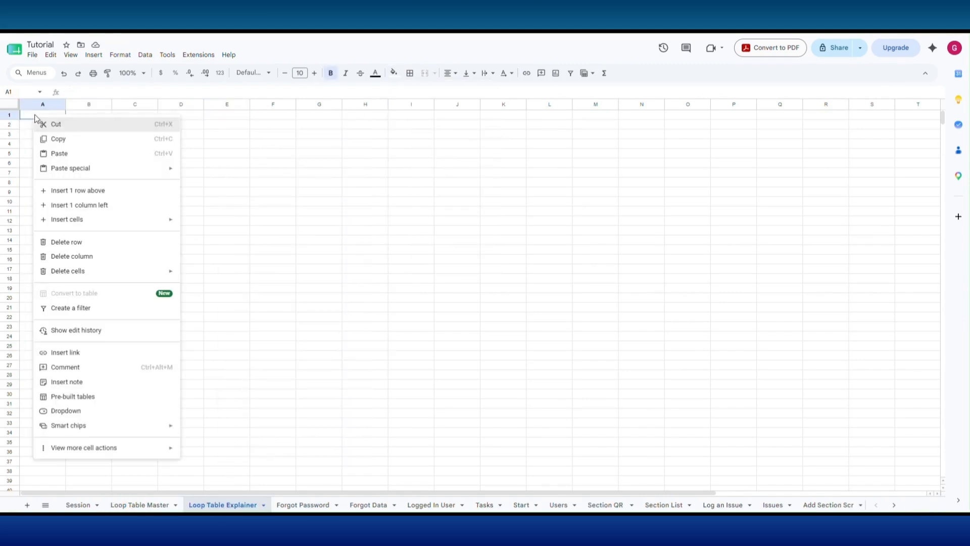
pyautogui.click(73, 155)
pyautogui.click(161, 184)
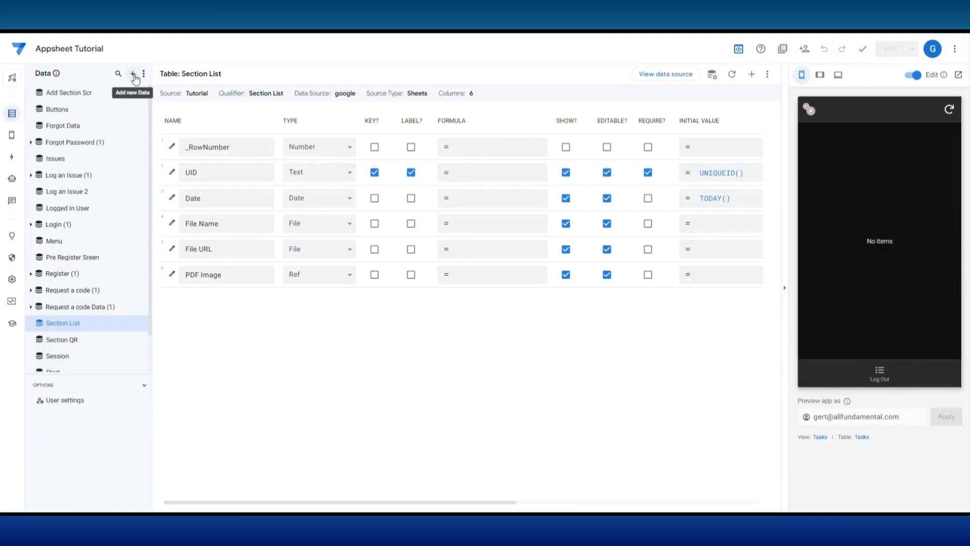
# Switch to AppSheet and add the suggested Loop Table Explainer and Loop Table Master tables to the app's data.
pyautogui.click(133, 74)
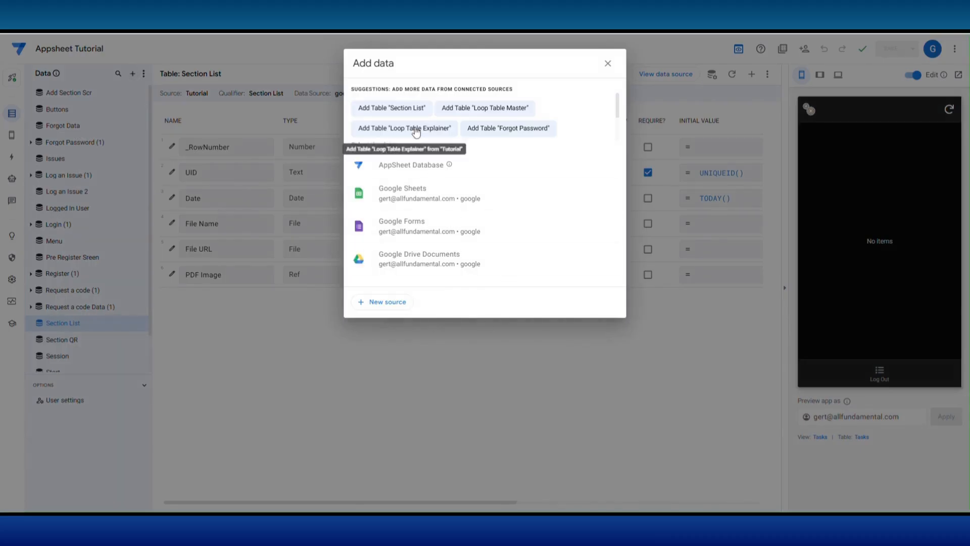
pyautogui.click(412, 128)
pyautogui.click(594, 224)
pyautogui.click(132, 74)
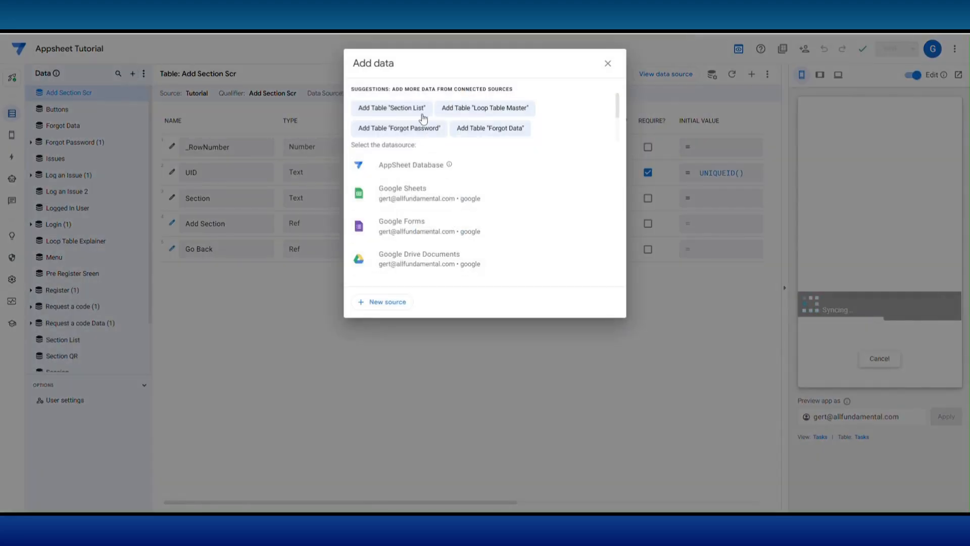
pyautogui.click(483, 106)
pyautogui.click(594, 224)
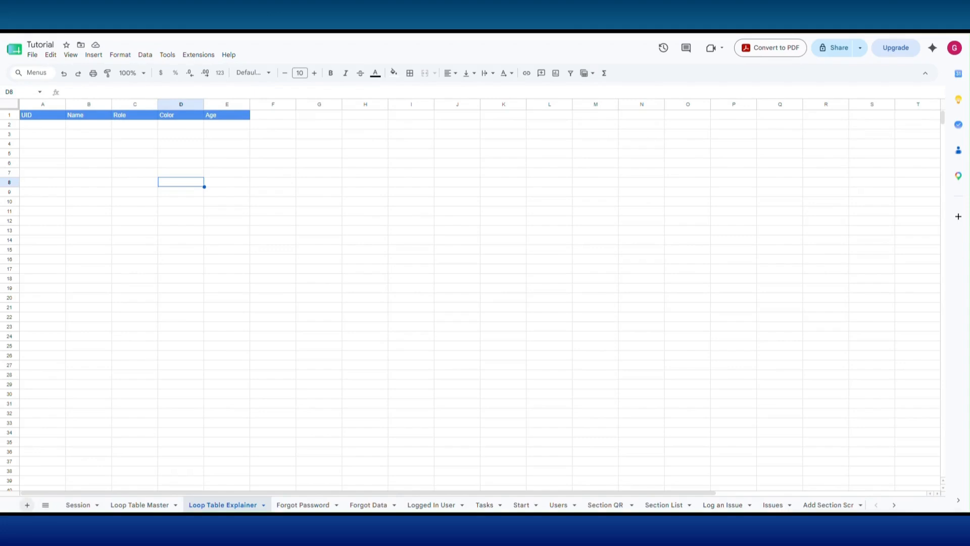
# In the Google Sheets Tutorial file, name the new sheet after Loop Table Explainer "Loop Execution View".
pyautogui.doubleClick(289, 505)
pyautogui.write('Loop')
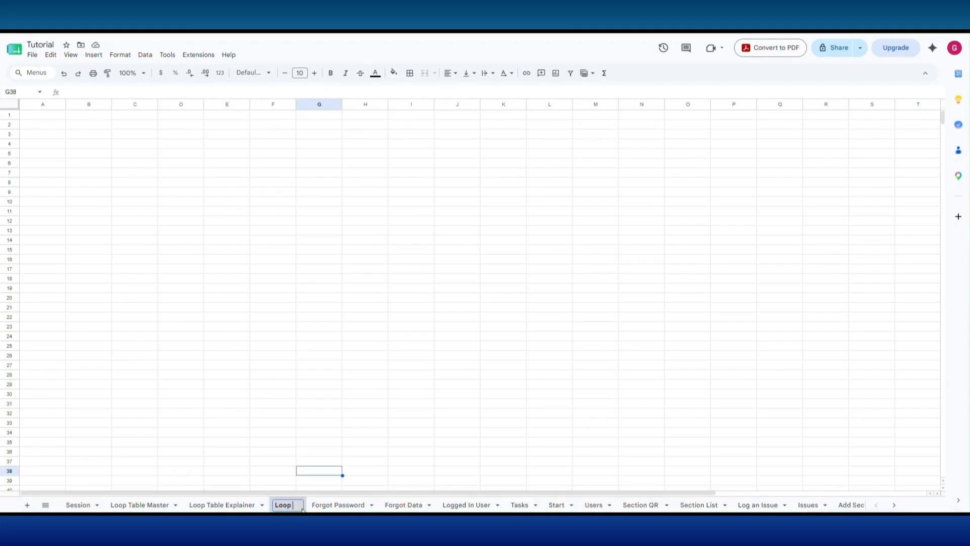
pyautogui.write(' Execution')
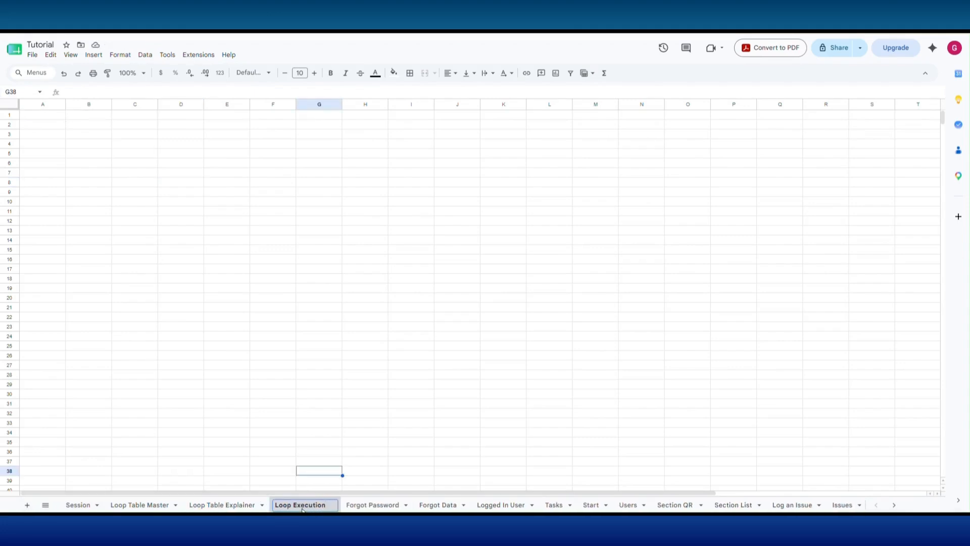
pyautogui.write(' View')
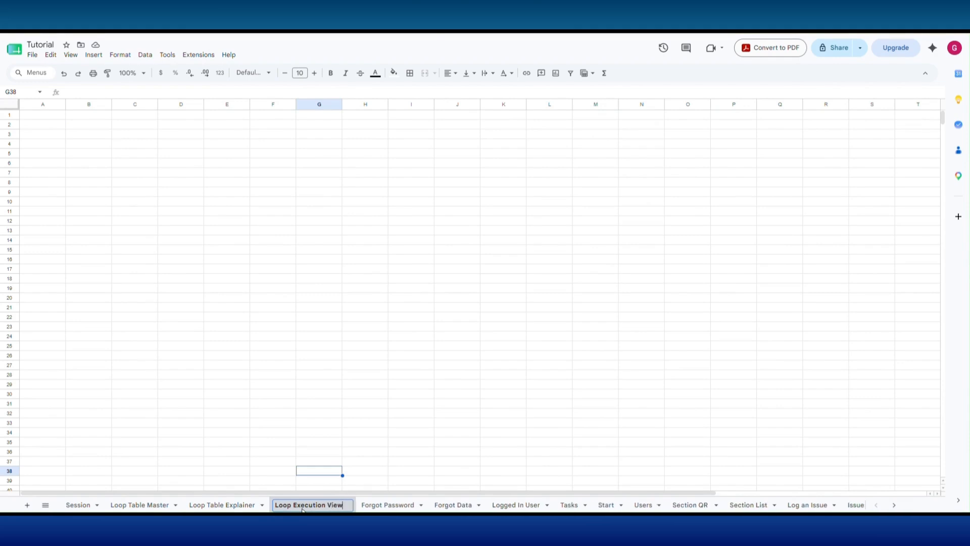
pyautogui.click(275, 413)
# Copy the header row A1:E1 from Loop Table Explainer into A1 of the Loop Execution View sheet.
pyautogui.click(49, 120)
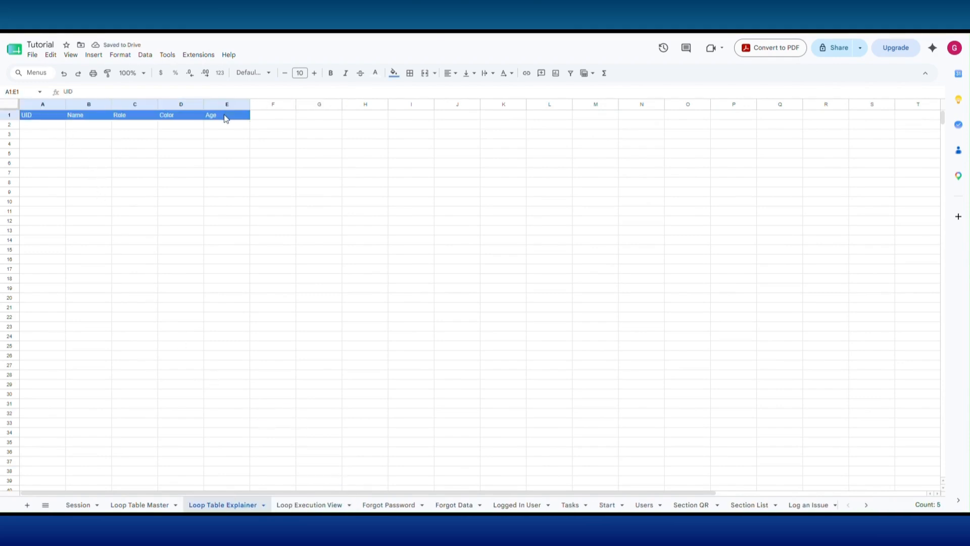
pyautogui.rightClick(226, 116)
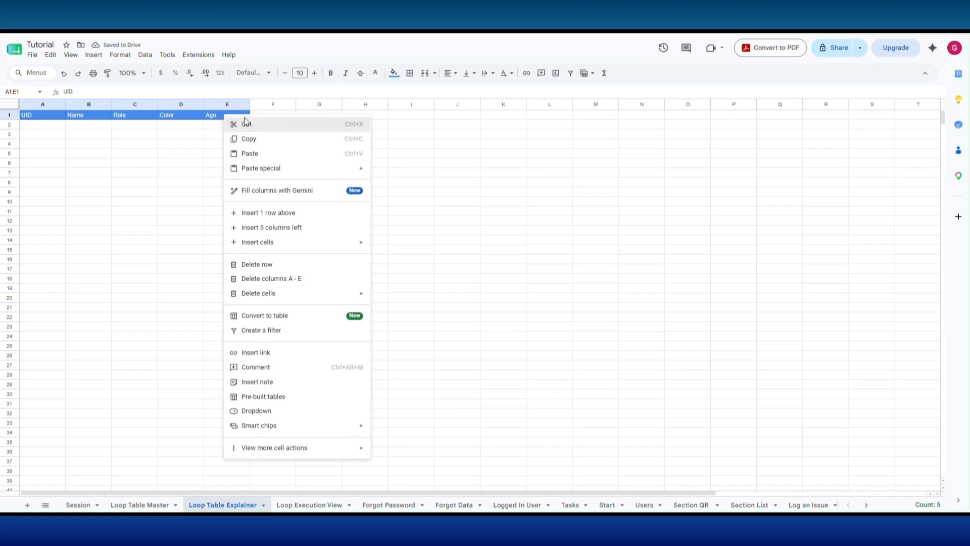
pyautogui.click(261, 141)
pyautogui.click(302, 505)
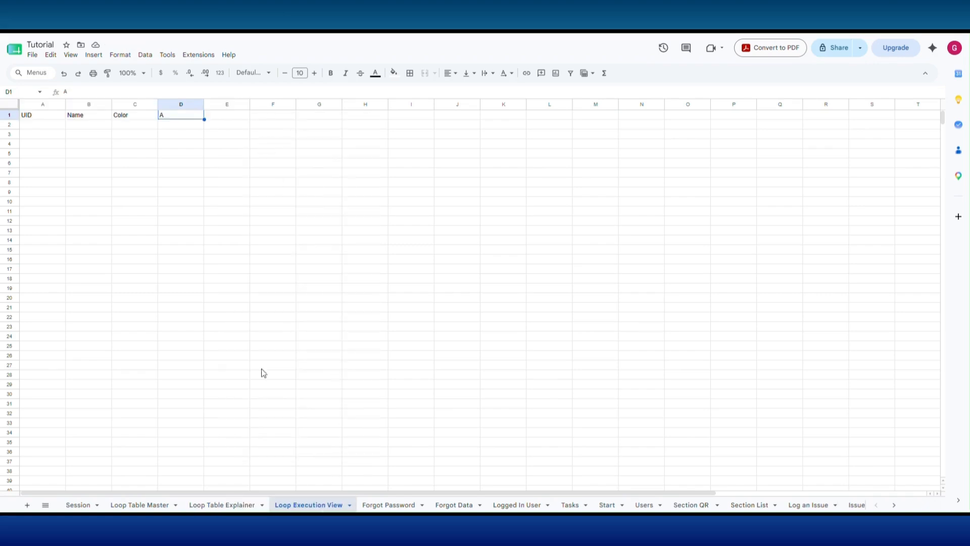
pyautogui.click(36, 116)
pyautogui.rightClick(37, 116)
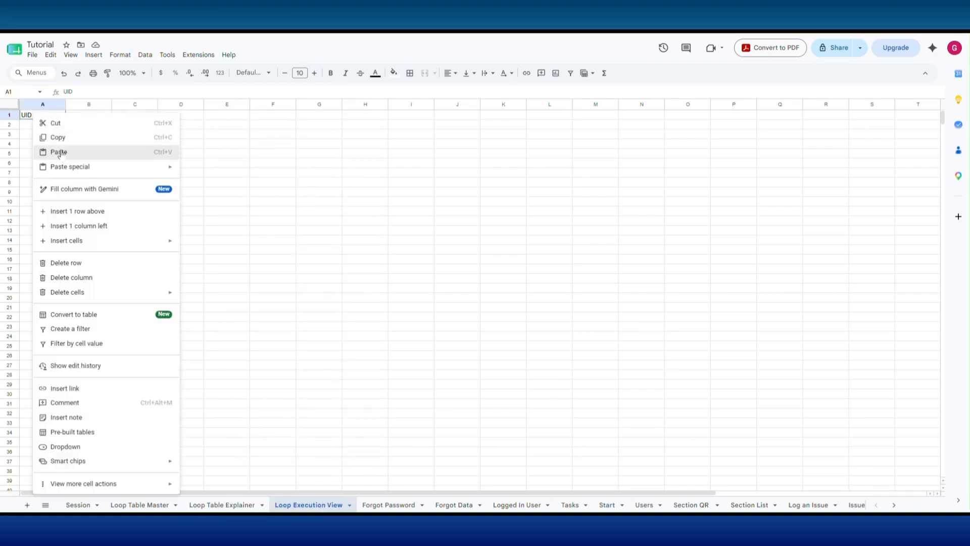
pyautogui.click(60, 152)
pyautogui.click(234, 201)
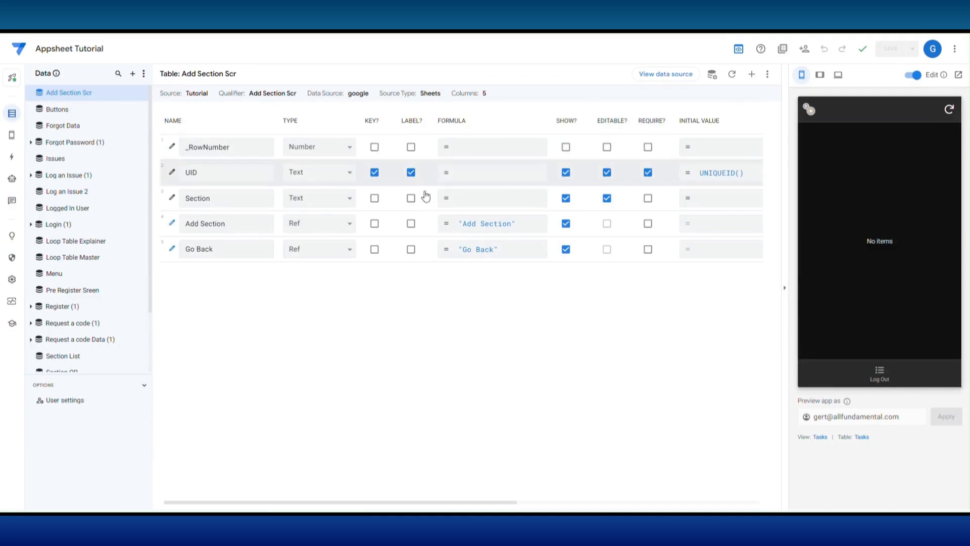
# Switch to AppSheet and add the Loop Execution View table to the app's data.
pyautogui.click(132, 73)
pyautogui.click(595, 366)
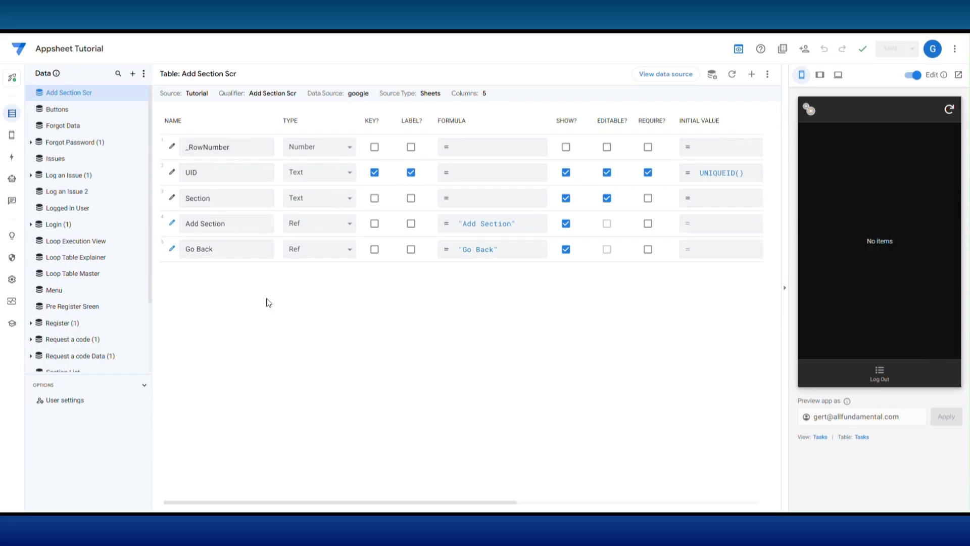
# Create a menu navigation view named Loop Execution, of type detail, based on the Loop Execution View table.
pyautogui.click(50, 131)
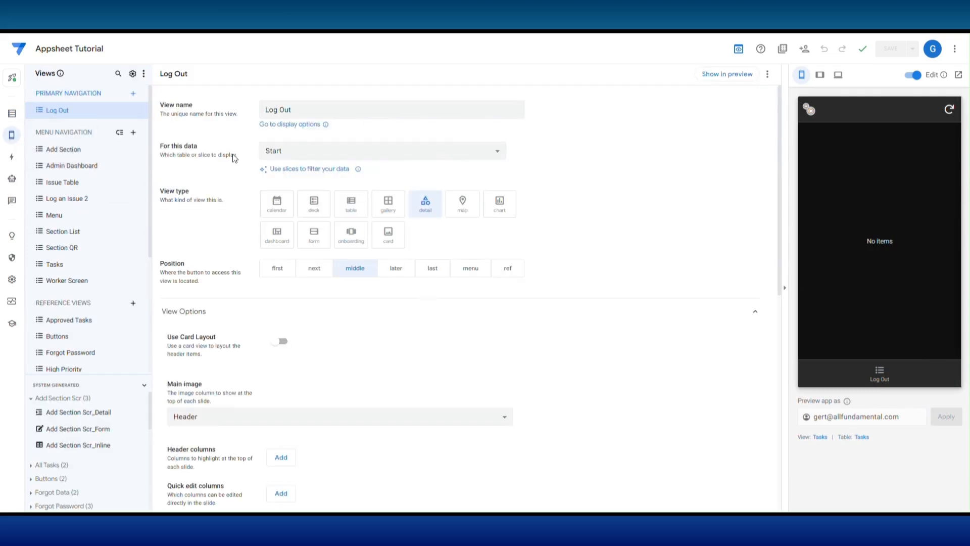
pyautogui.click(133, 133)
pyautogui.click(359, 343)
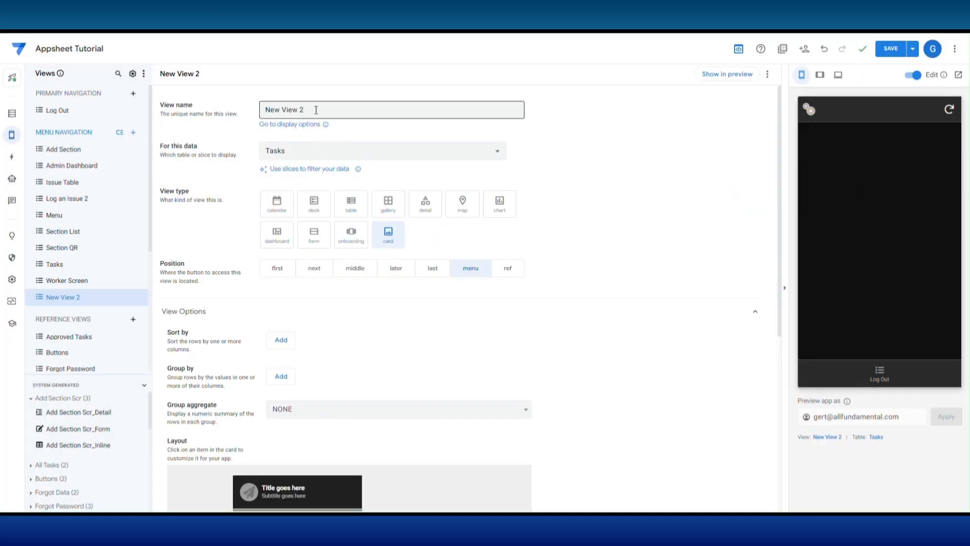
pyautogui.moveTo(314, 107); pyautogui.dragTo(254, 115)
pyautogui.write('Loop Execution')
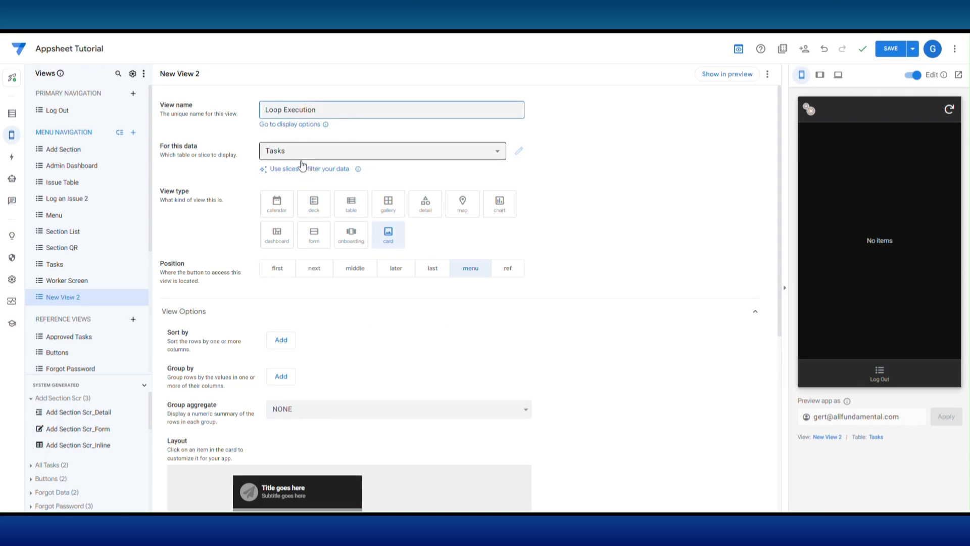
pyautogui.click(354, 151)
pyautogui.scroll(-3, 332, 455)
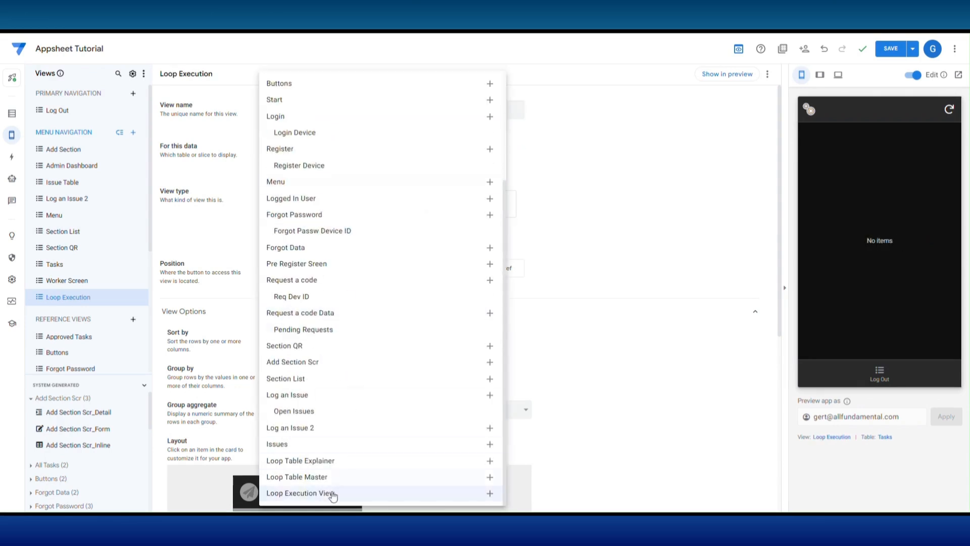
pyautogui.click(331, 494)
pyautogui.click(427, 207)
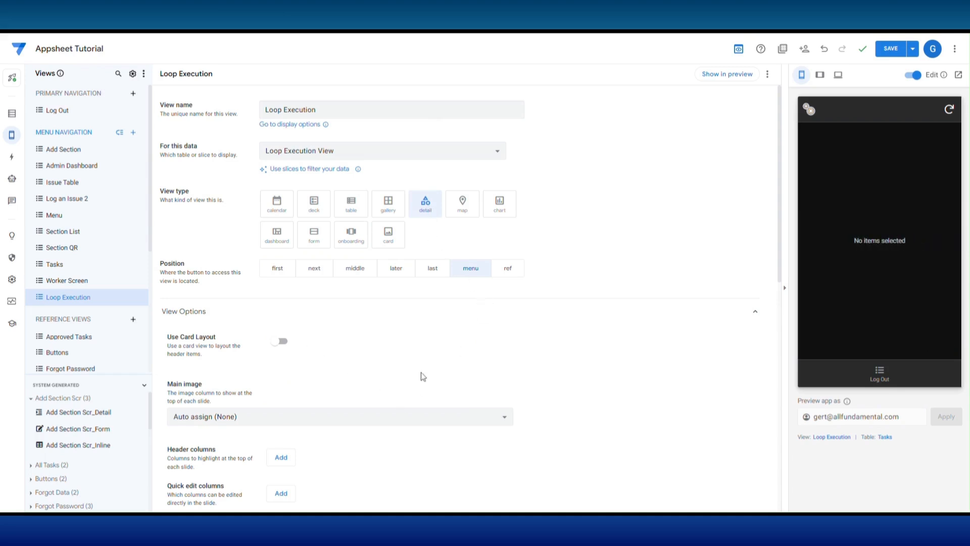
# Add Name and Role as quick edit columns of the Loop Execution view and save the app.
pyautogui.scroll(-2, 423, 377)
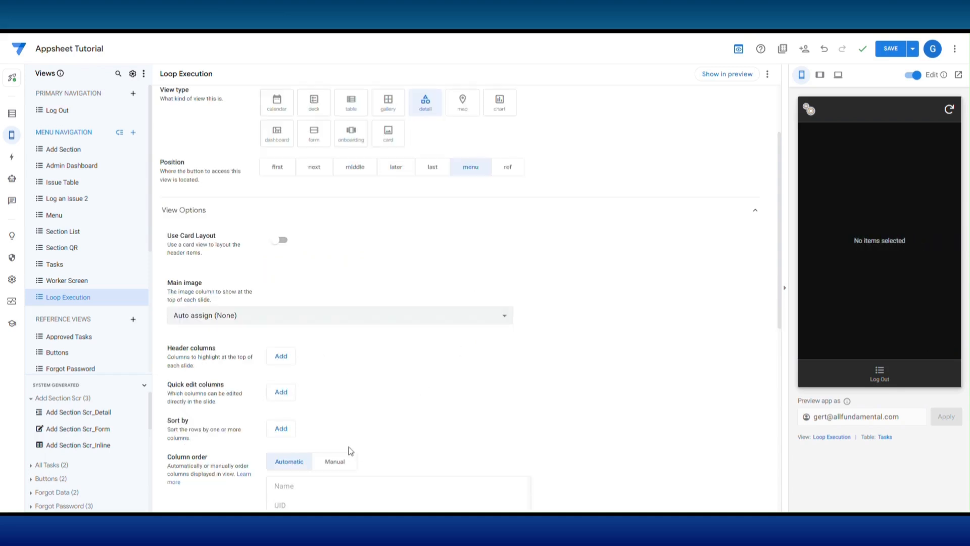
pyautogui.click(282, 392)
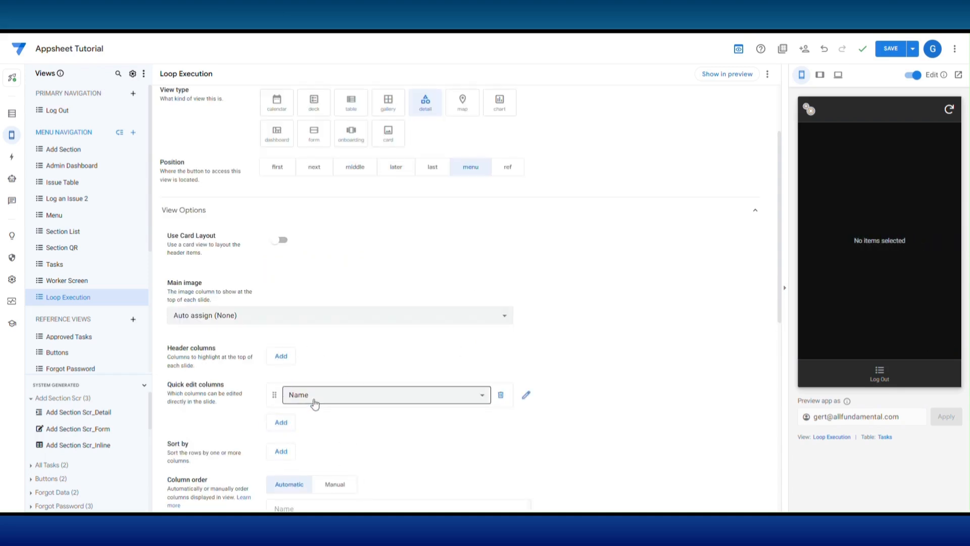
pyautogui.click(287, 425)
pyautogui.scroll(-3, 641, 338)
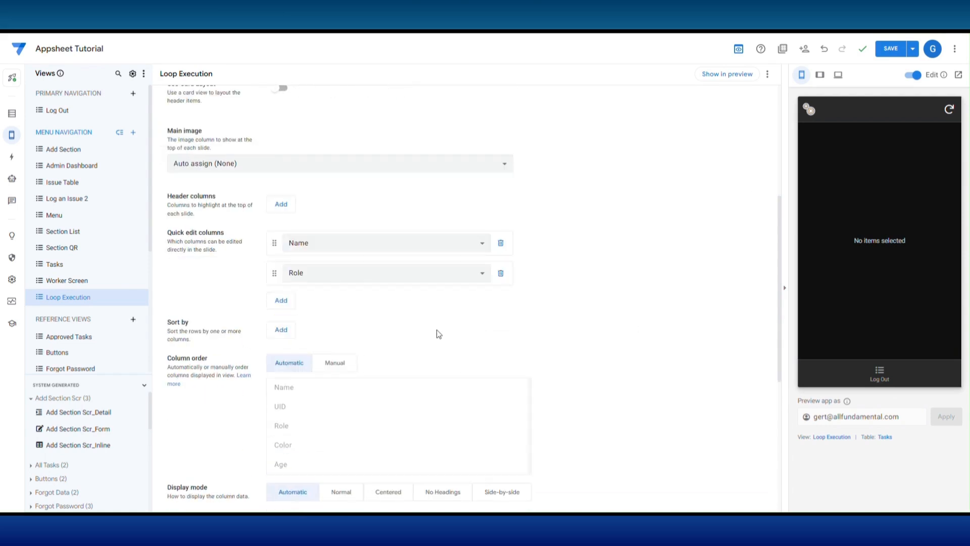
pyautogui.click(888, 50)
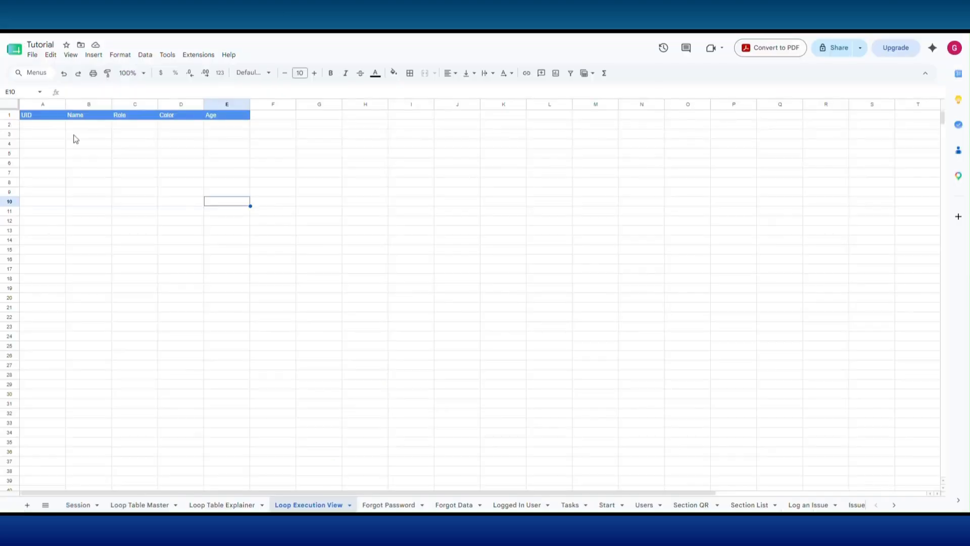
# Switch to the Google Sheets Loop Execution View sheet and enter 1 as the UID in cell A2.
pyautogui.click(41, 127)
pyautogui.write('1')
pyautogui.press('Return')
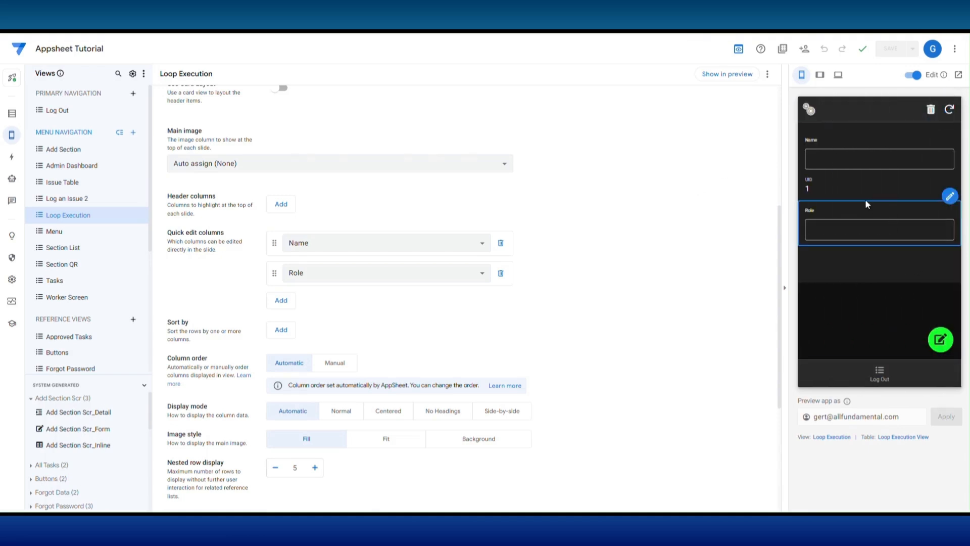
# Back in AppSheet, set the Loop Execution view's column order to manual, remove UID from it, and save.
pyautogui.click(348, 368)
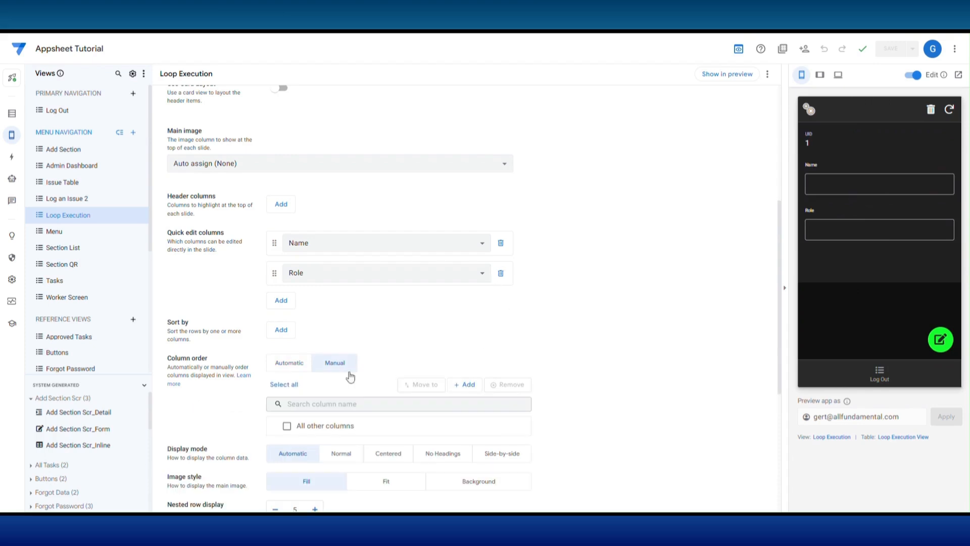
pyautogui.click(304, 365)
pyautogui.click(326, 365)
pyautogui.scroll(-1, 489, 360)
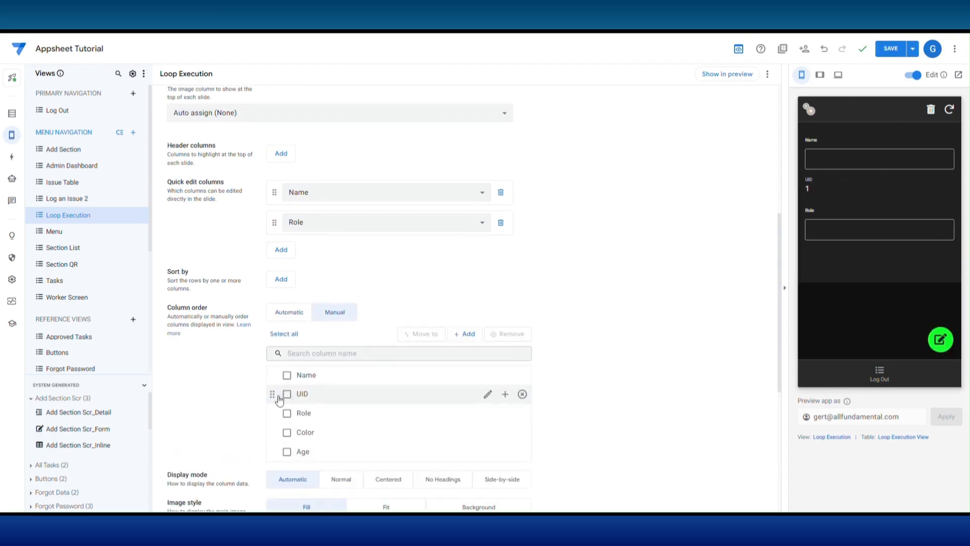
pyautogui.click(523, 394)
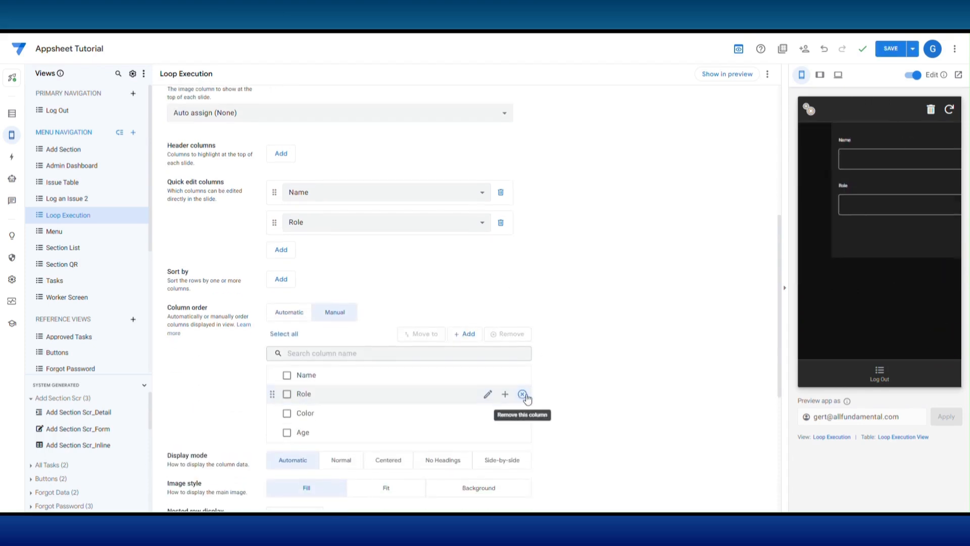
pyautogui.click(891, 48)
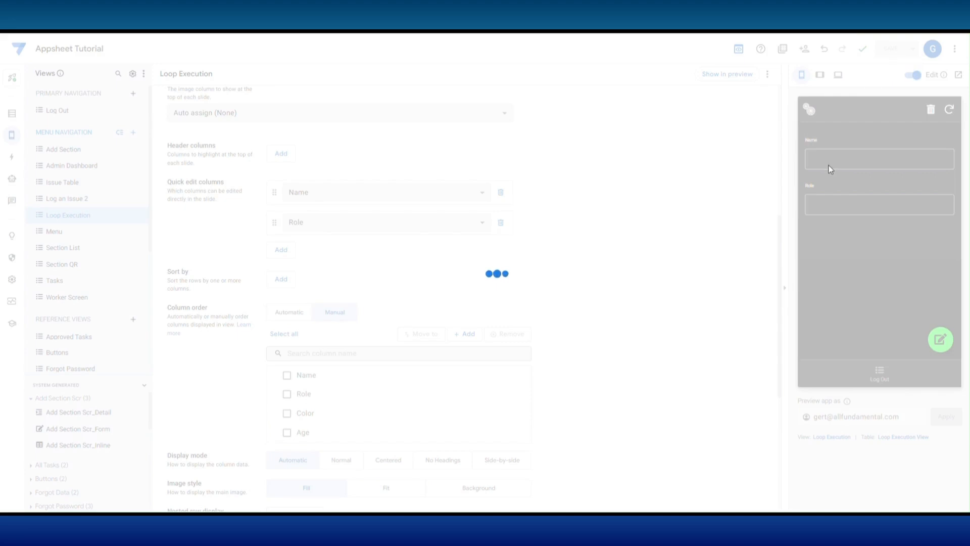
# Set the Edit and Delete actions of the Loop Execution View table to Hide and save the app.
pyautogui.click(940, 339)
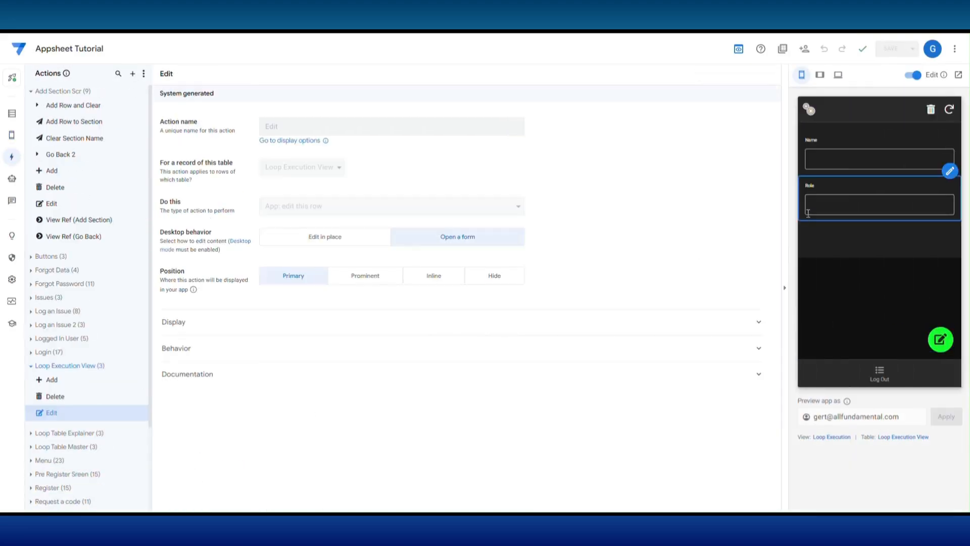
pyautogui.click(498, 280)
pyautogui.click(55, 396)
pyautogui.click(495, 238)
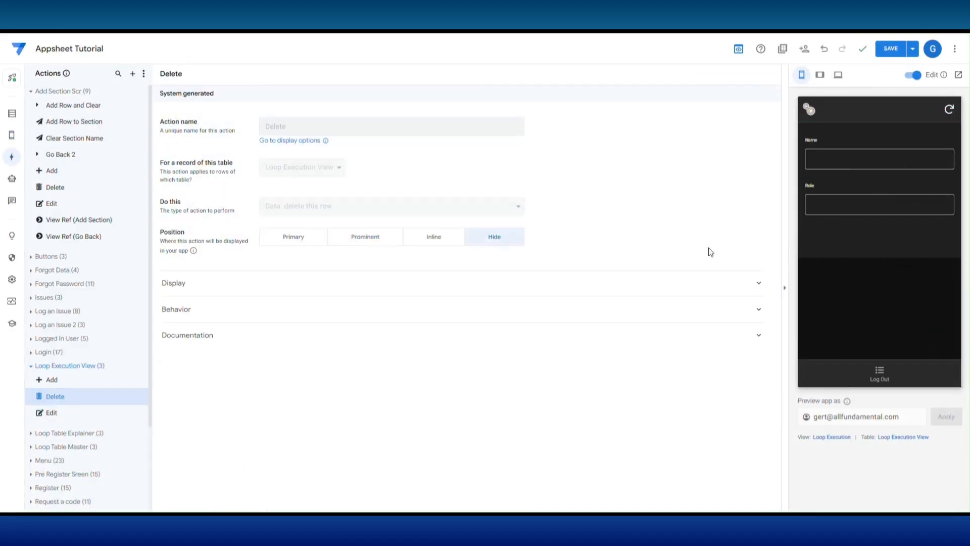
pyautogui.click(891, 48)
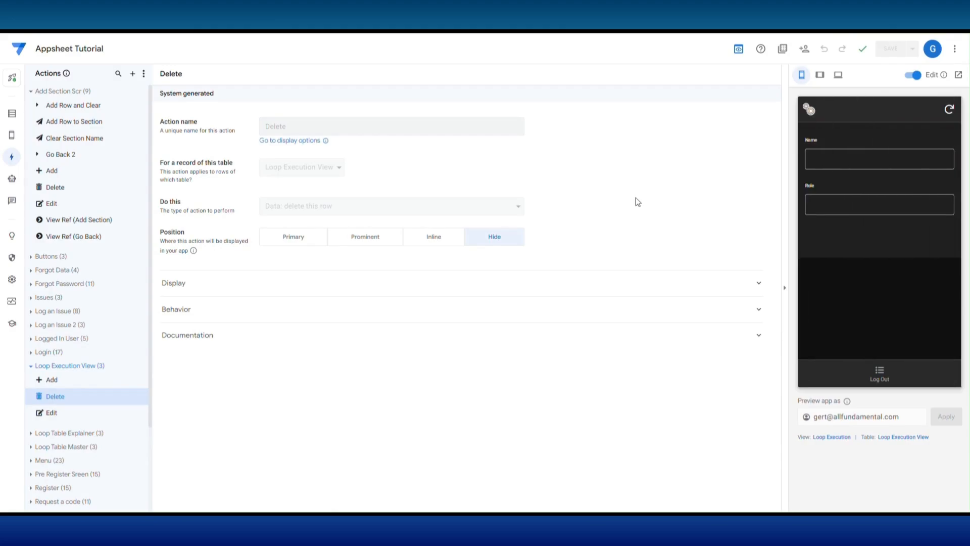
# Open the Loop Execution View table's data columns and set the Name column's type to Enum.
pyautogui.click(12, 113)
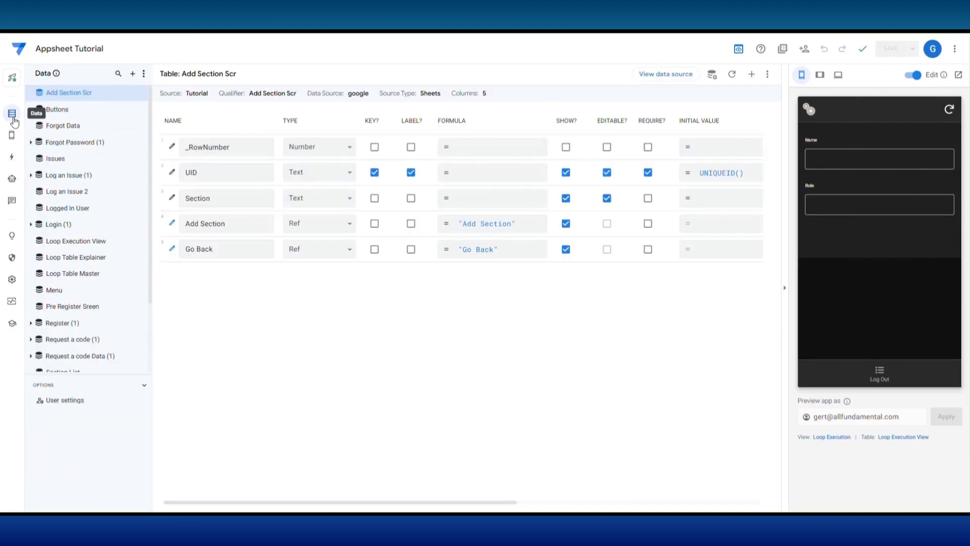
pyautogui.click(88, 259)
pyautogui.click(85, 241)
pyautogui.click(172, 197)
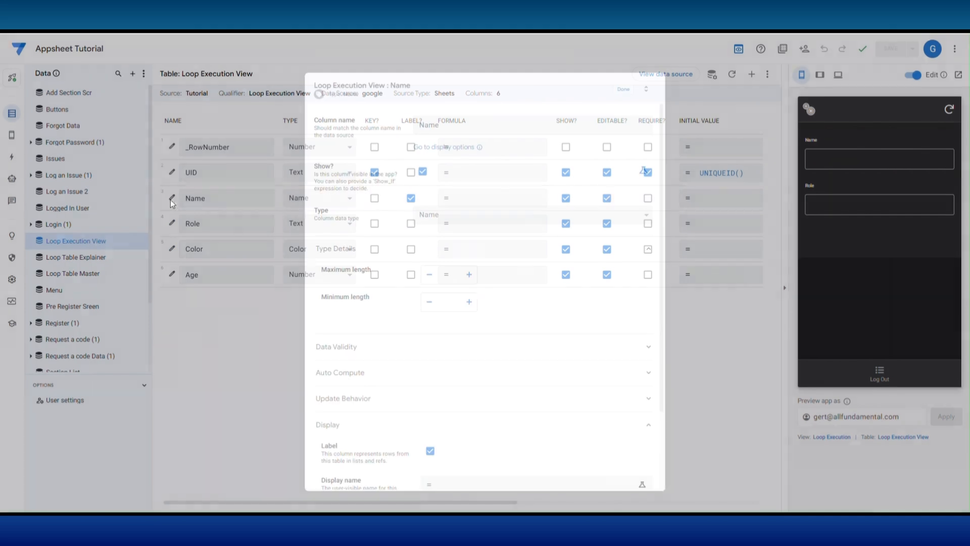
pyautogui.click(439, 216)
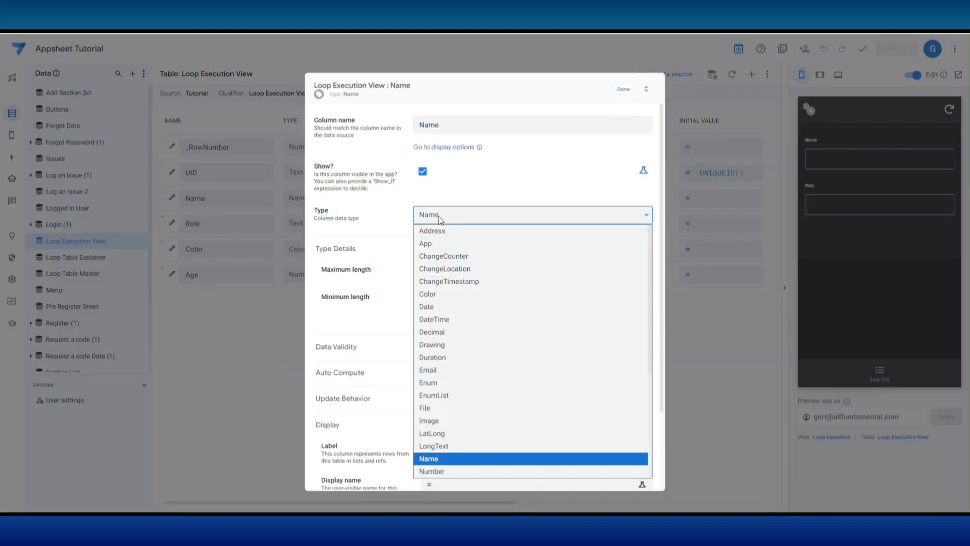
pyautogui.click(438, 383)
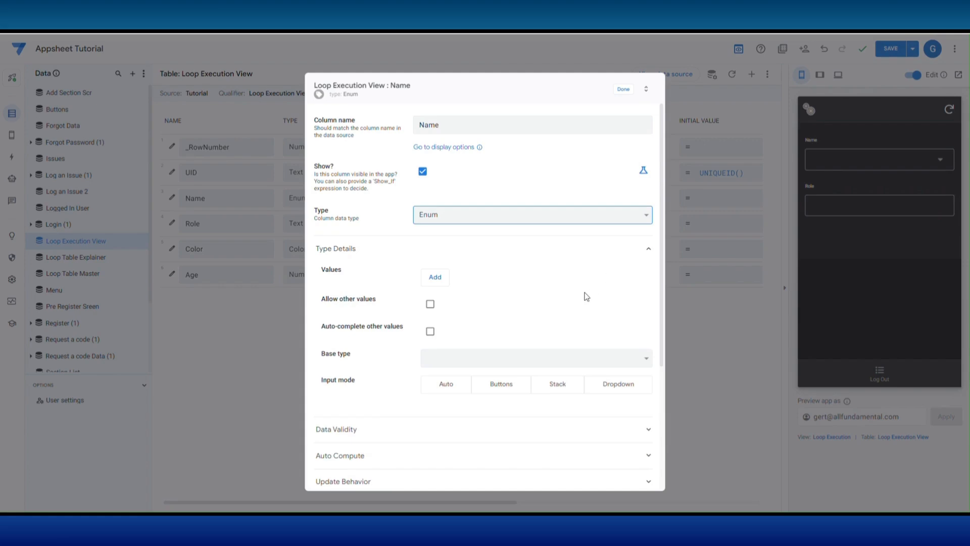
# Set the Name column's Valid If formula to SELECT(Loop Table Master[Name],TRUE) and save the app.
pyautogui.scroll(-2, 460, 445)
pyautogui.click(434, 330)
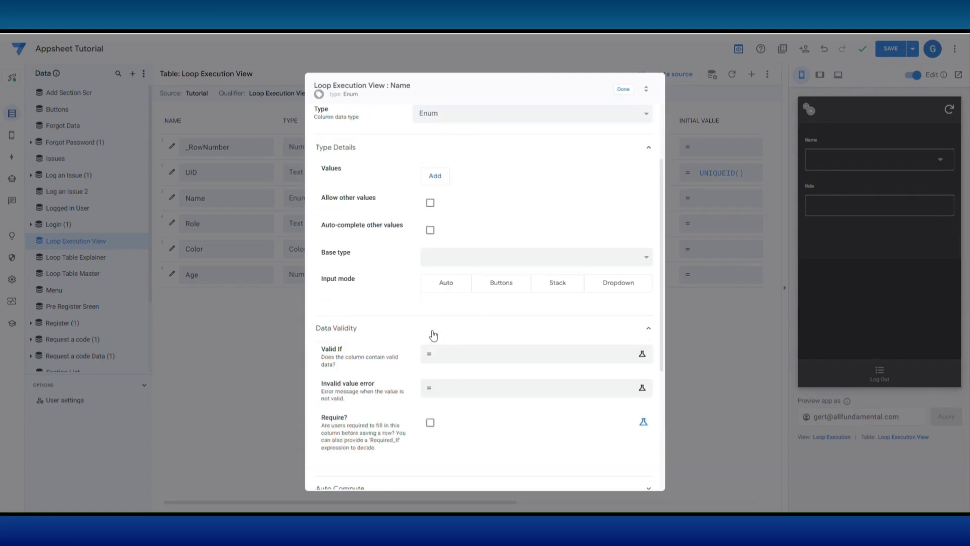
pyautogui.click(454, 357)
pyautogui.write('SELECT()')
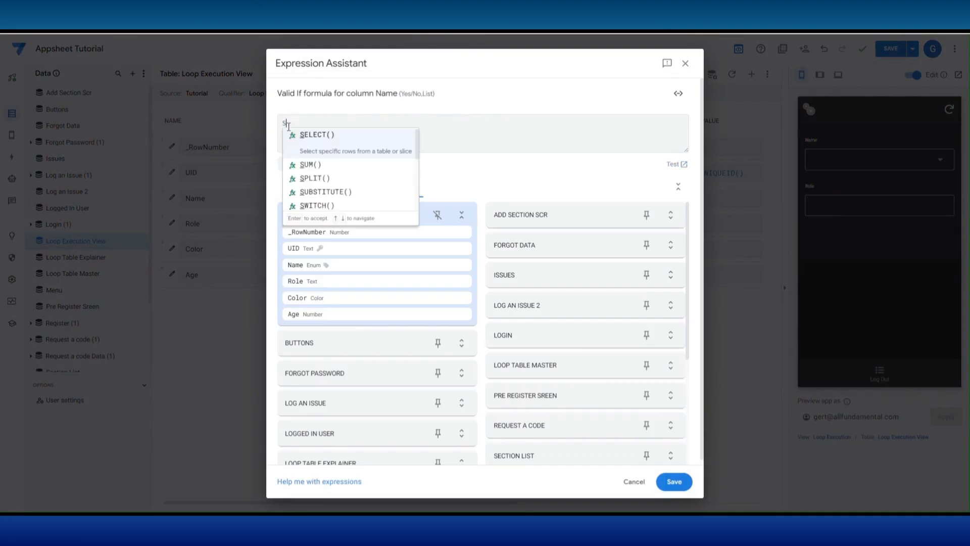
pyautogui.click(314, 146)
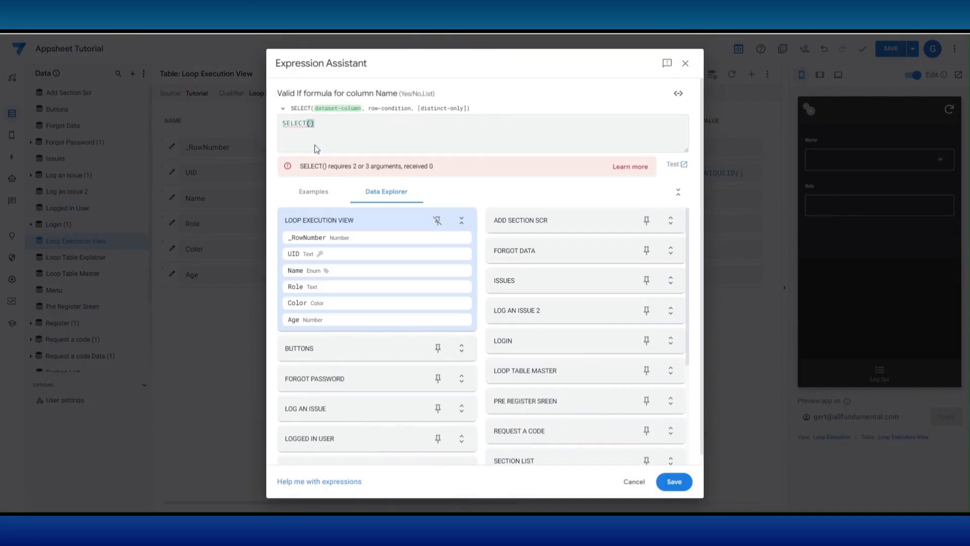
pyautogui.write('Loo')
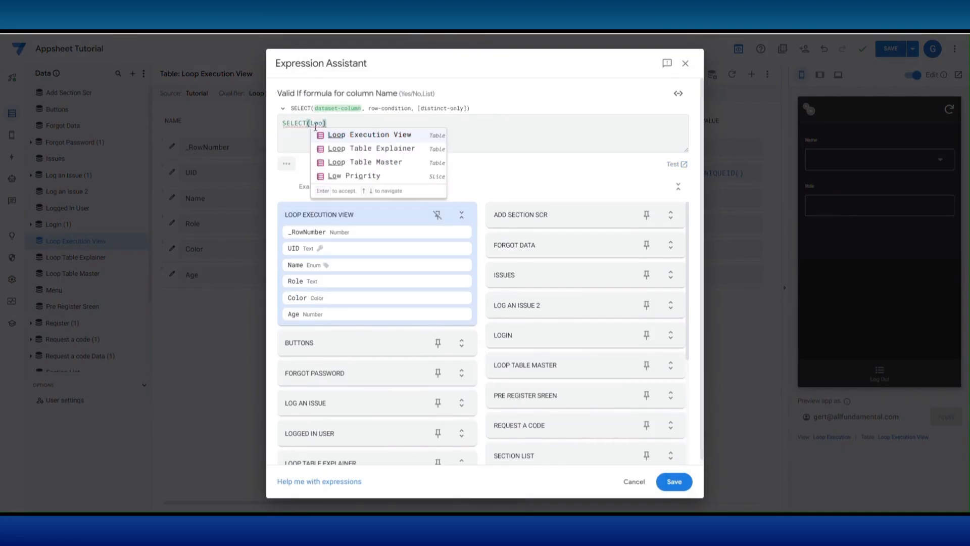
pyautogui.click(379, 163)
pyautogui.click(402, 184)
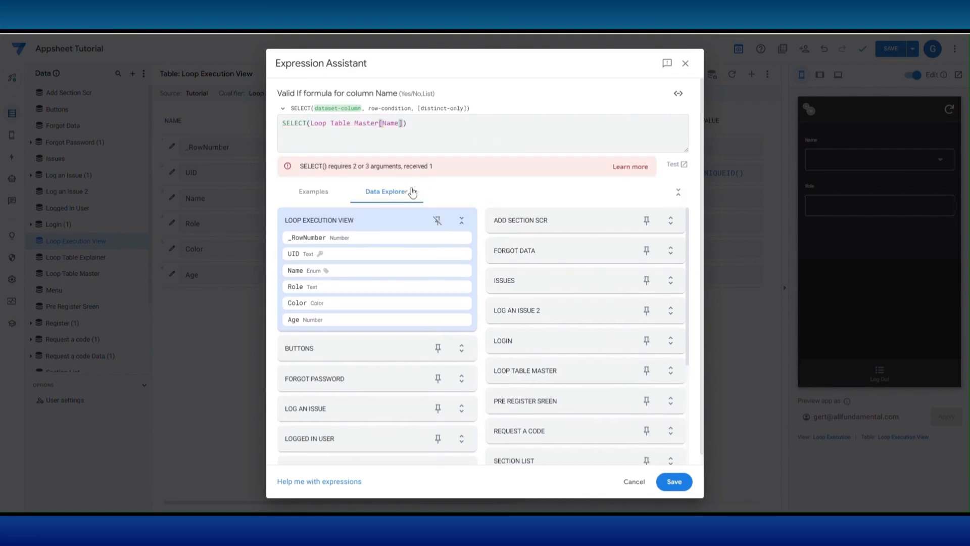
pyautogui.write(',True')
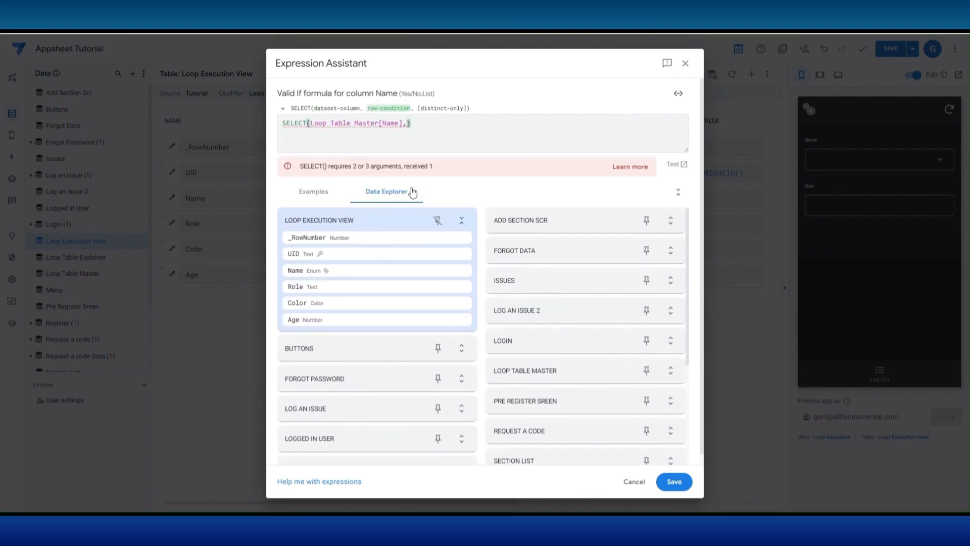
pyautogui.click(438, 133)
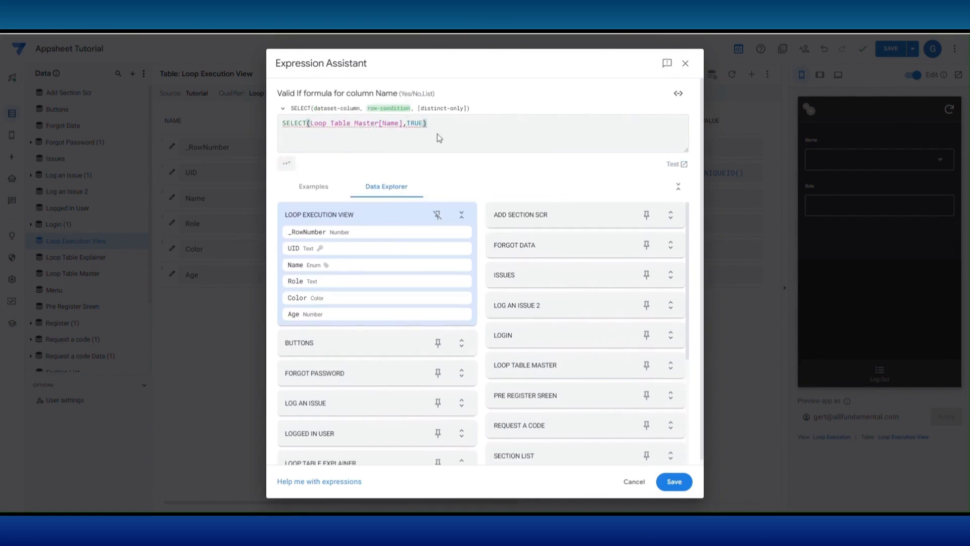
pyautogui.click(675, 481)
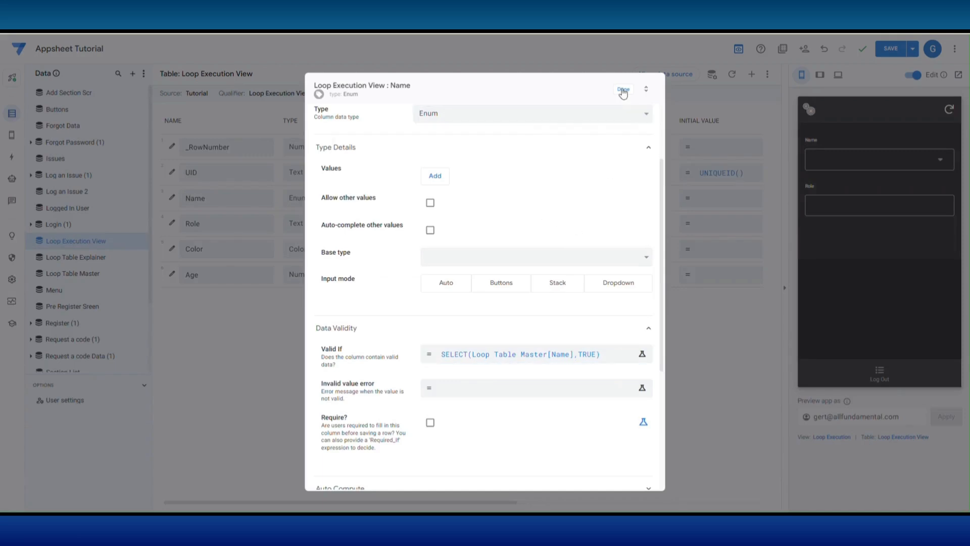
pyautogui.click(623, 89)
pyautogui.click(891, 49)
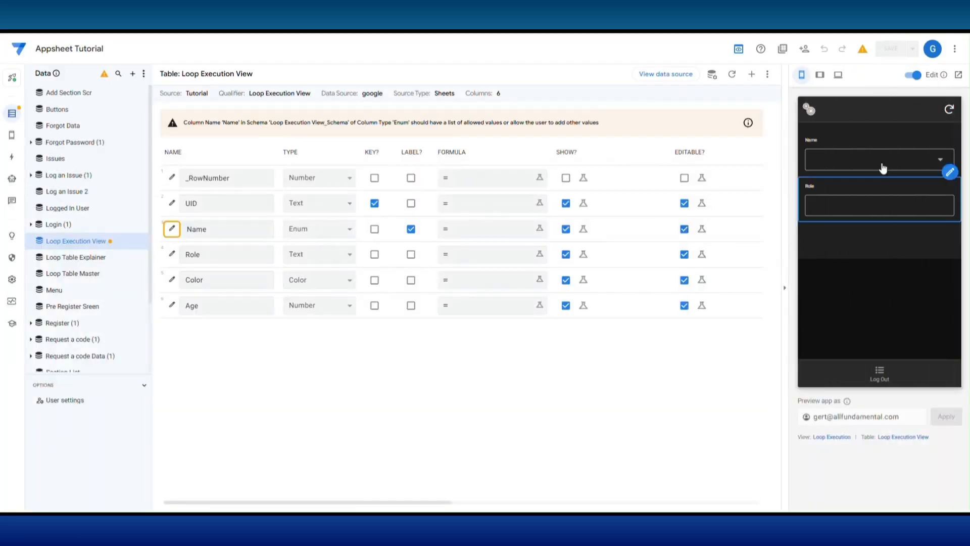
# Check the options offered by the Name dropdown in the app preview and close the list without choosing one.
pyautogui.click(881, 161)
pyautogui.scroll(-7, 864, 258)
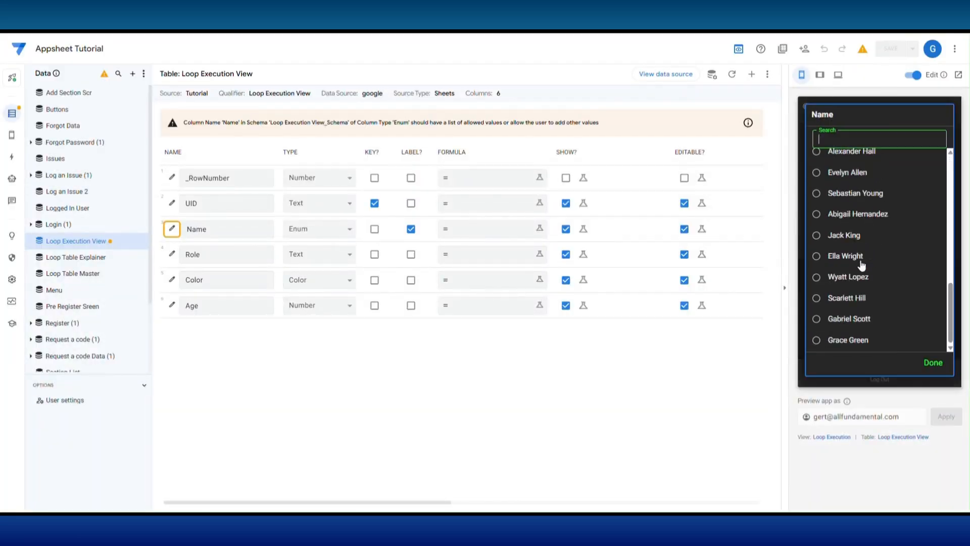
pyautogui.scroll(7, 876, 337)
pyautogui.click(933, 362)
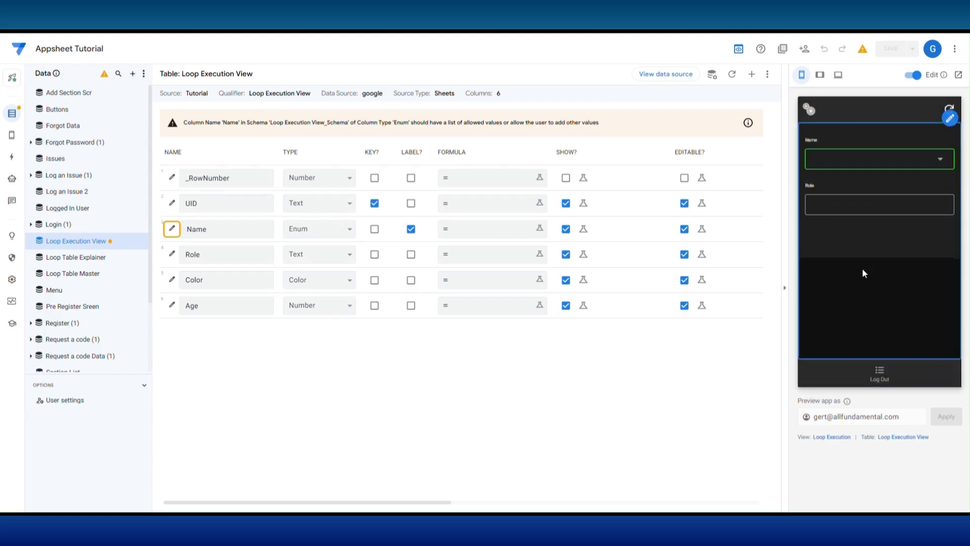
# Change the Role column's type to Enum and set its Valid If formula to SELECT(Loop Table Master[Role],TRUE).
pyautogui.click(172, 255)
pyautogui.click(444, 216)
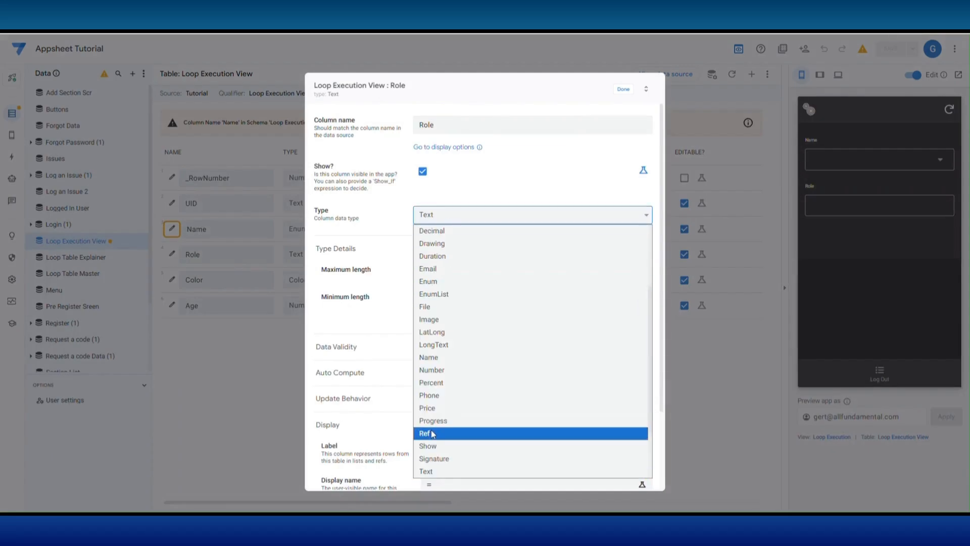
pyautogui.click(444, 284)
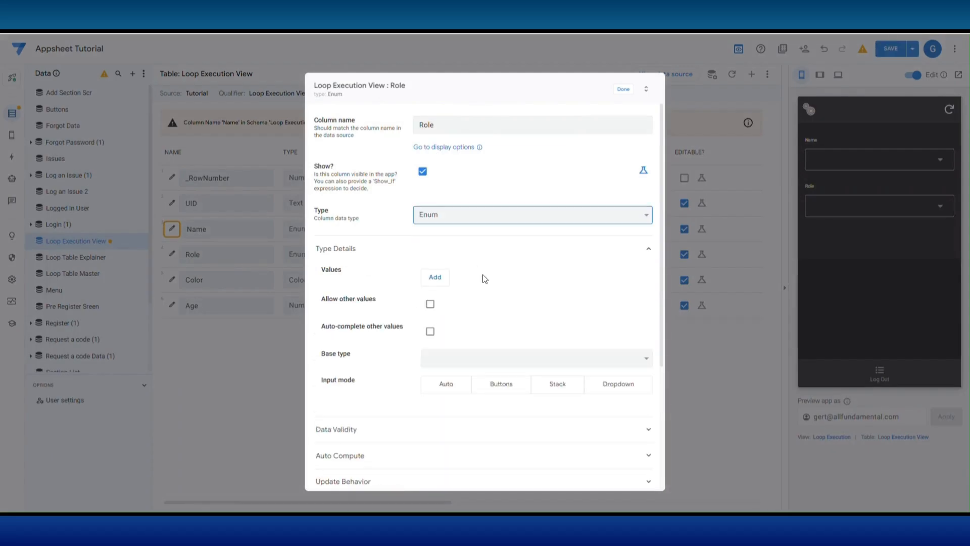
pyautogui.click(419, 431)
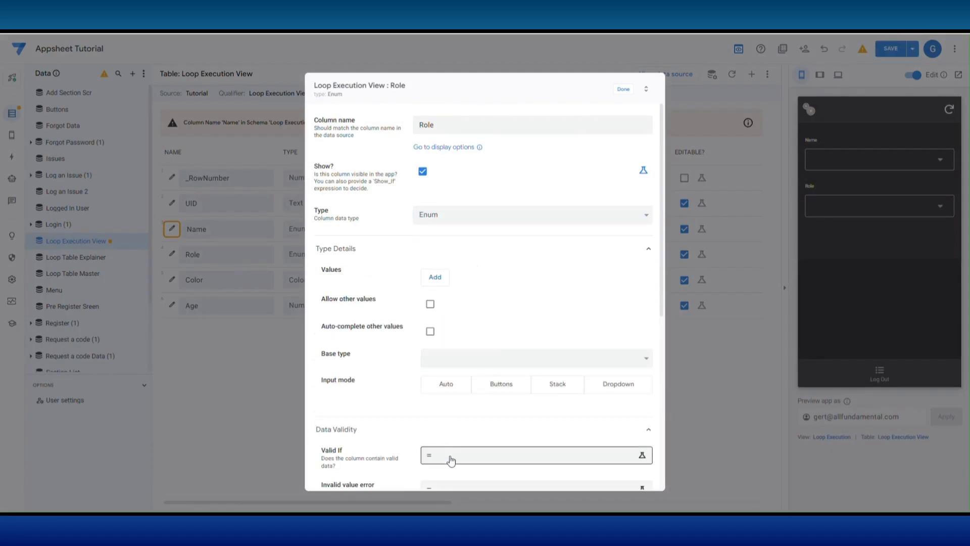
pyautogui.click(498, 453)
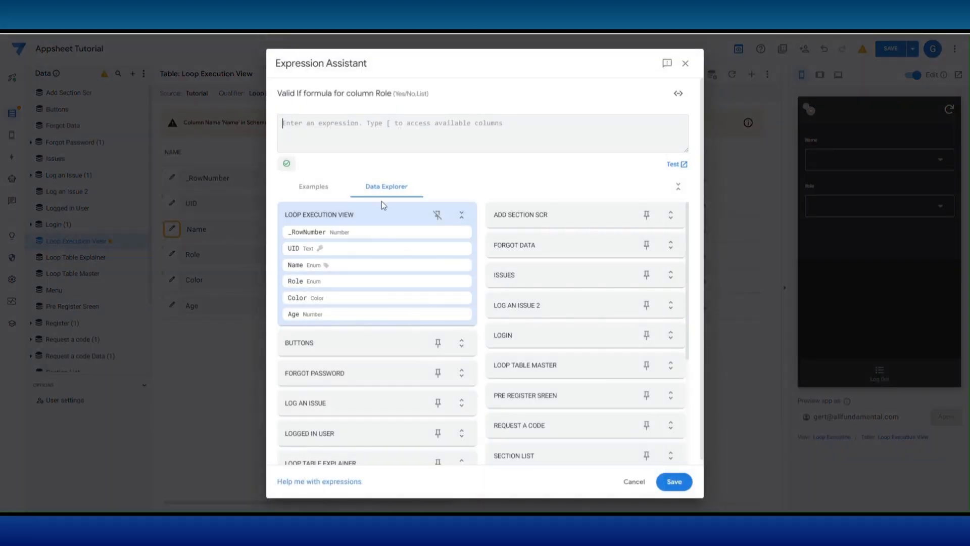
pyautogui.write('SELECT(Loop Table Master[Role],TRUE)')
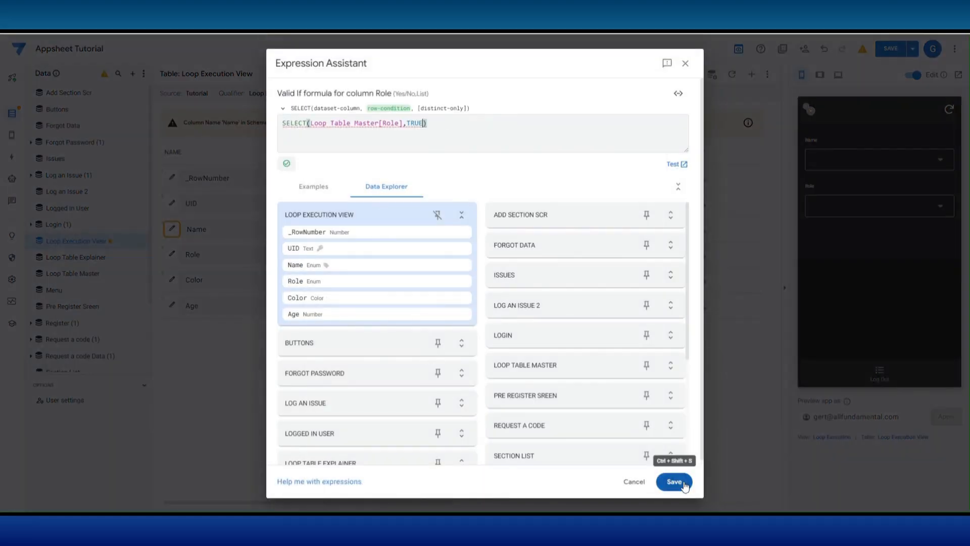
pyautogui.click(674, 481)
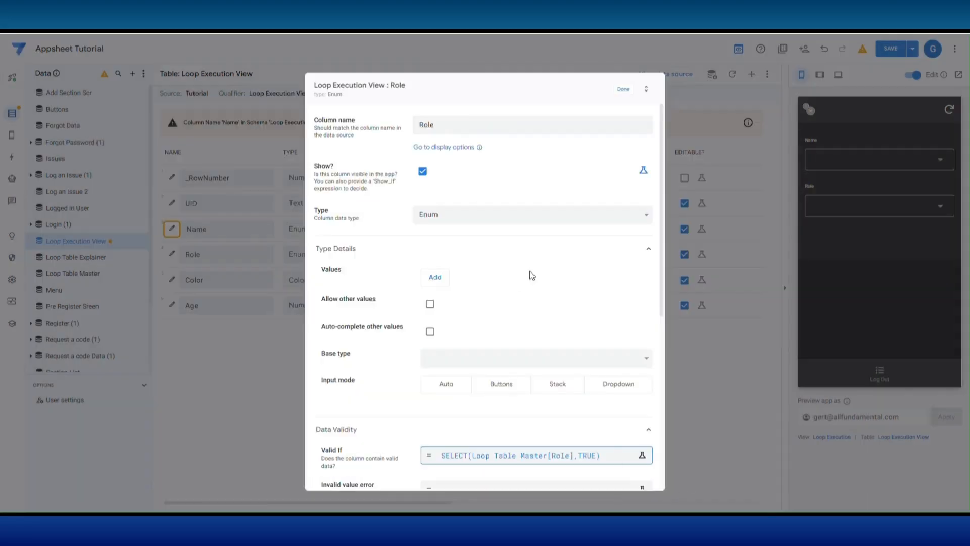
pyautogui.click(623, 95)
# Change the Color column's type to Enum and delete all of its preset color values.
pyautogui.click(172, 279)
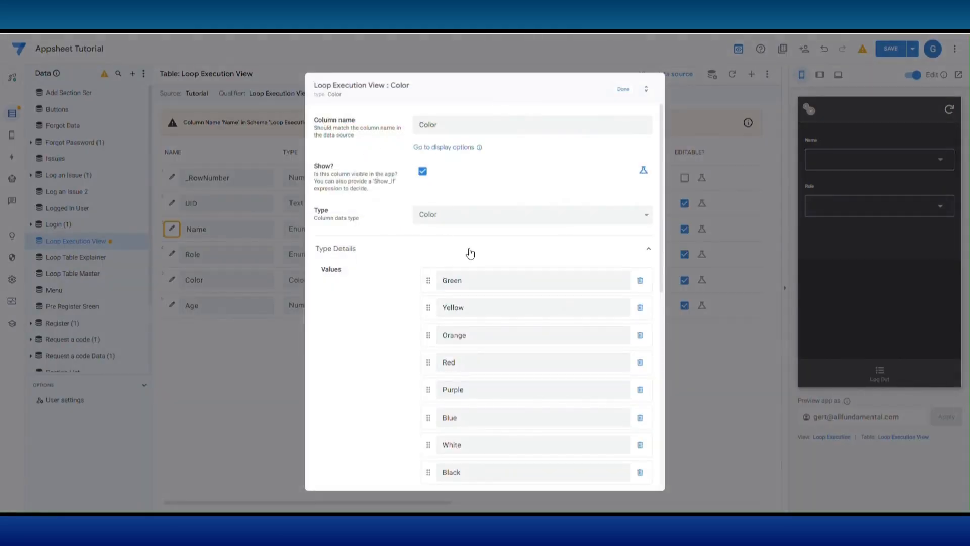
pyautogui.click(449, 217)
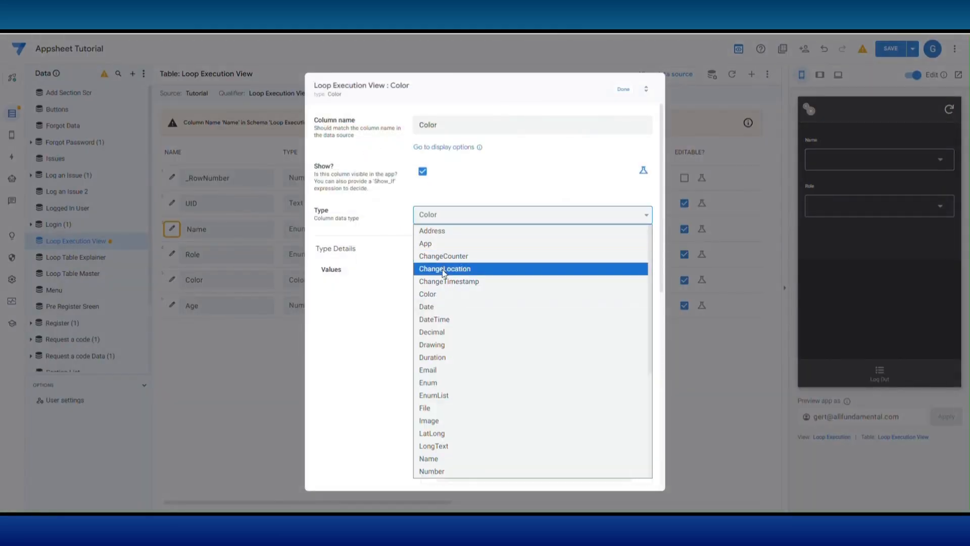
pyautogui.click(432, 383)
pyautogui.click(639, 280)
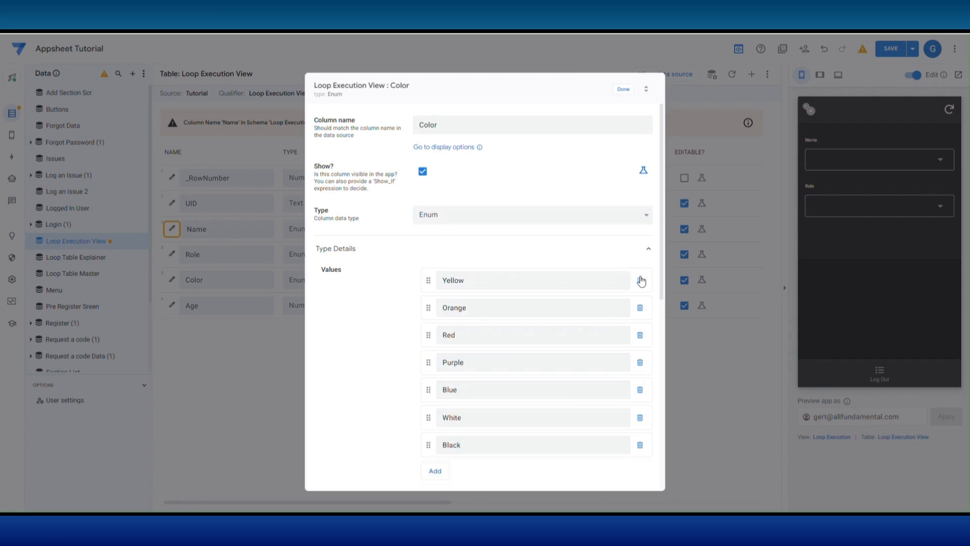
pyautogui.click(640, 280)
pyautogui.click(640, 280)
pyautogui.click(640, 280)
pyautogui.click(640, 280)
pyautogui.click(640, 280)
pyautogui.click(640, 280)
pyautogui.click(640, 280)
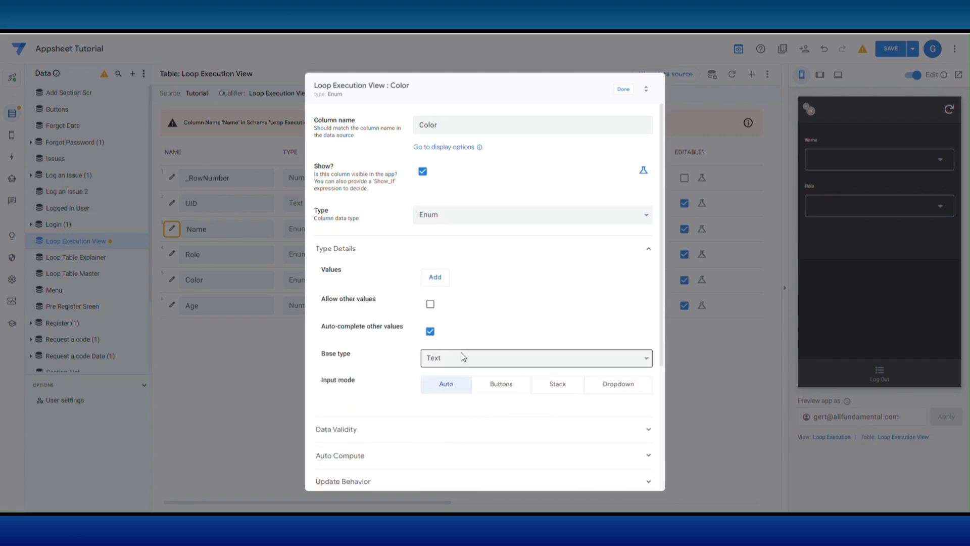
# Set the Color column's Valid If formula to SELECT(Loop Table Master[Name],TRUE) and finish editing the column.
pyautogui.click(421, 434)
pyautogui.click(448, 461)
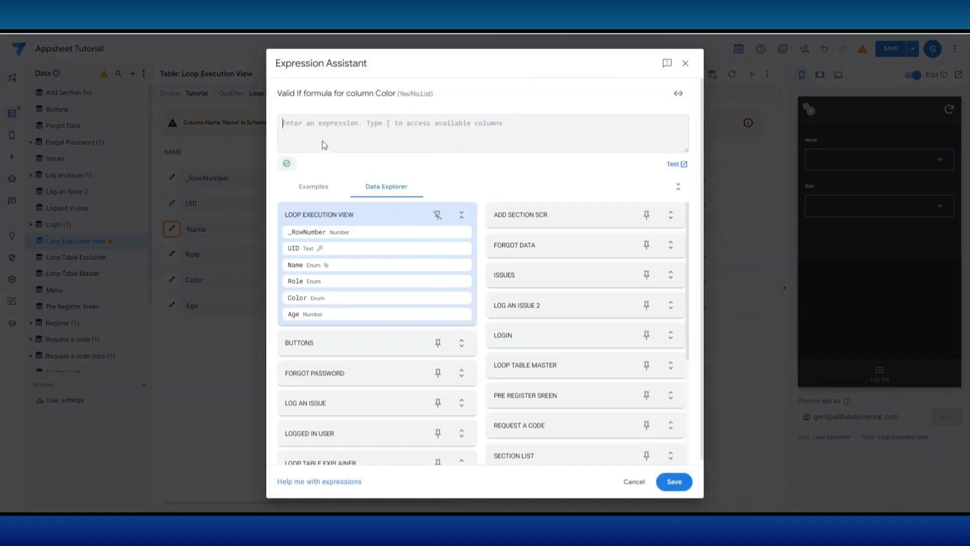
pyautogui.write('SELECT(Loop Table Master[Name],TRUE)')
pyautogui.click(675, 482)
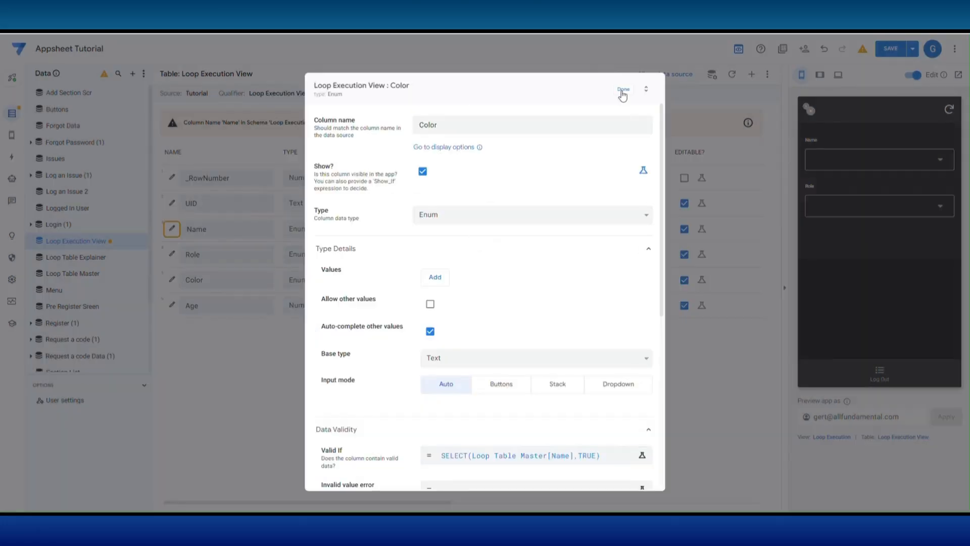
pyautogui.click(623, 91)
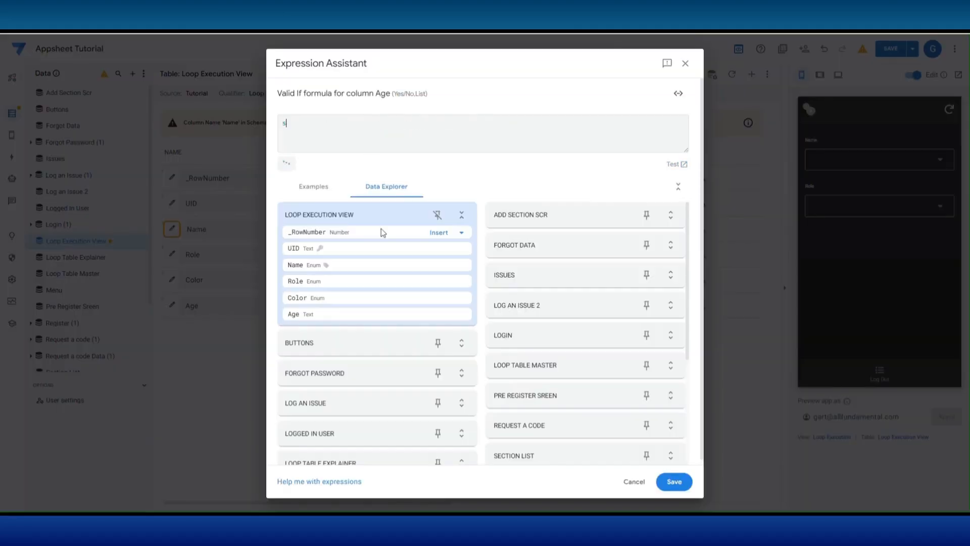
# Set the Age column's Valid If formula to SELECT(Loop Table Master[Age],TRUE) and save the app.
pyautogui.write('sele')
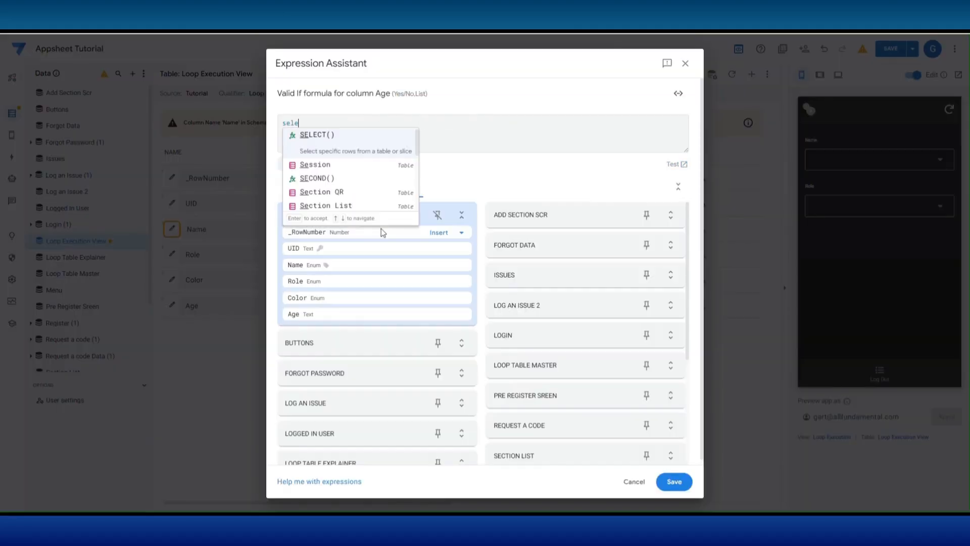
pyautogui.press('Return')
pyautogui.write('ma')
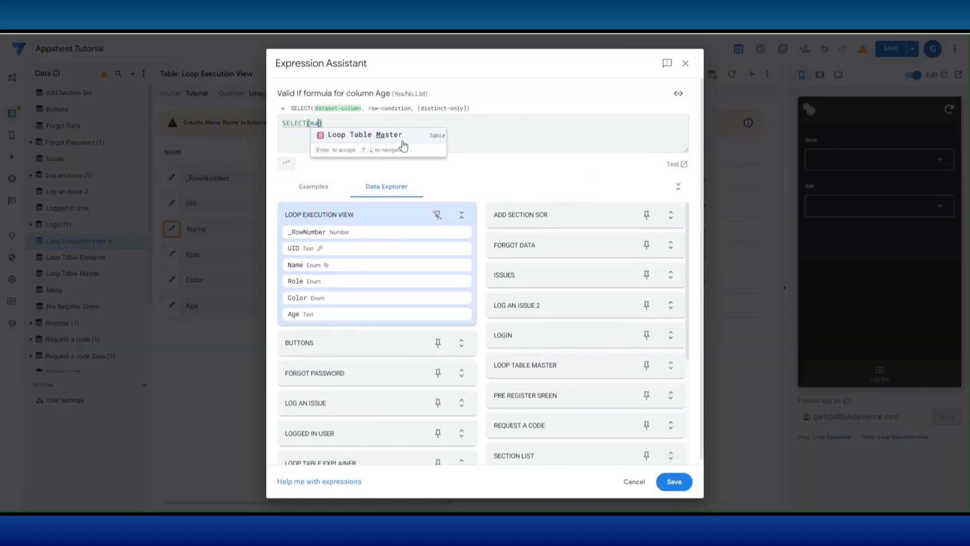
pyautogui.write('s')
pyautogui.click(403, 141)
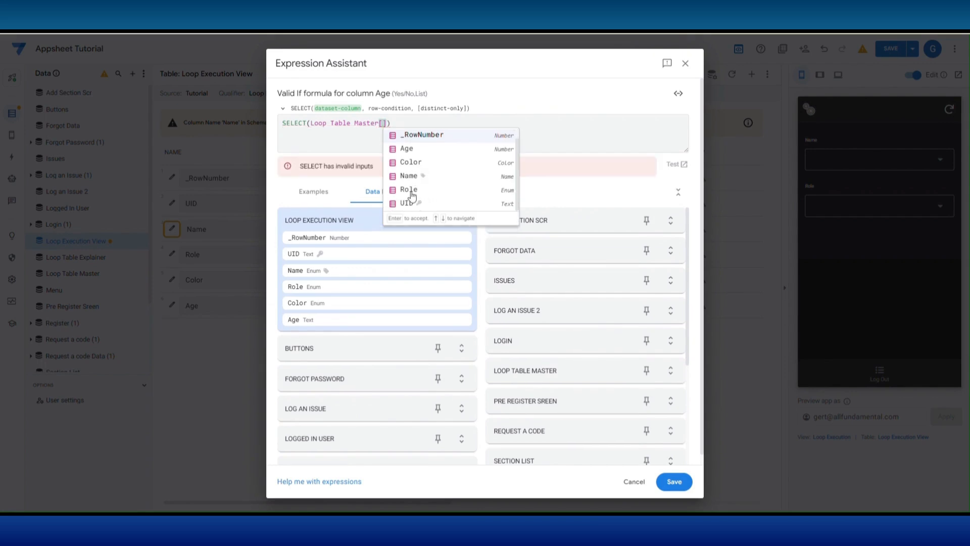
pyautogui.click(409, 148)
pyautogui.write(',tru')
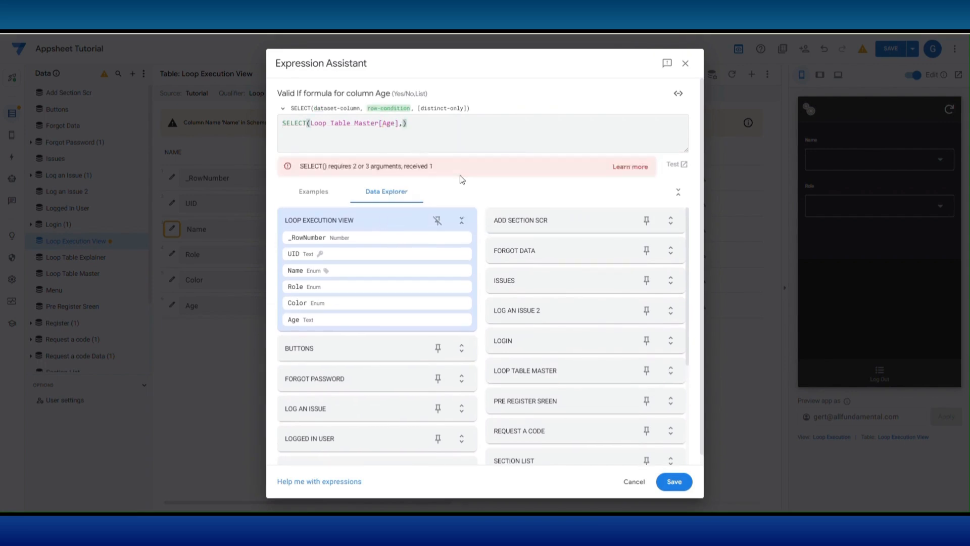
pyautogui.click(428, 136)
pyautogui.click(674, 481)
pyautogui.click(891, 49)
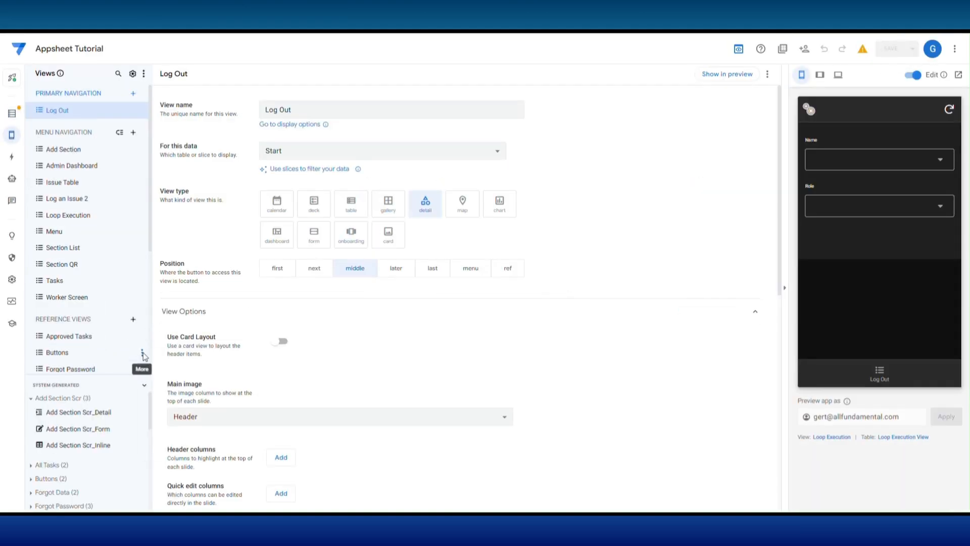
# Add a Buttons record with the image Untitled design - 2026-06-08T084630.666 and the label Execute, and save it.
pyautogui.click(142, 353)
pyautogui.click(299, 354)
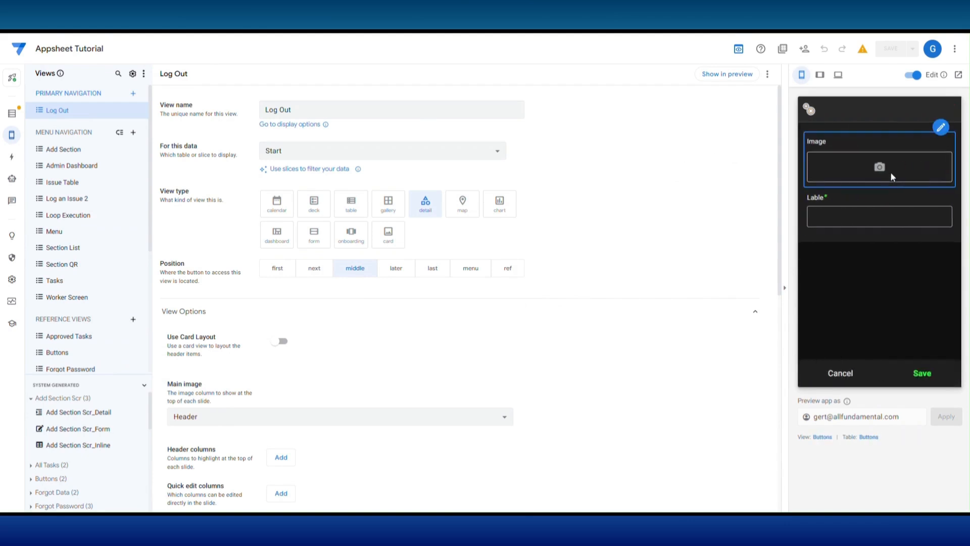
pyautogui.click(899, 166)
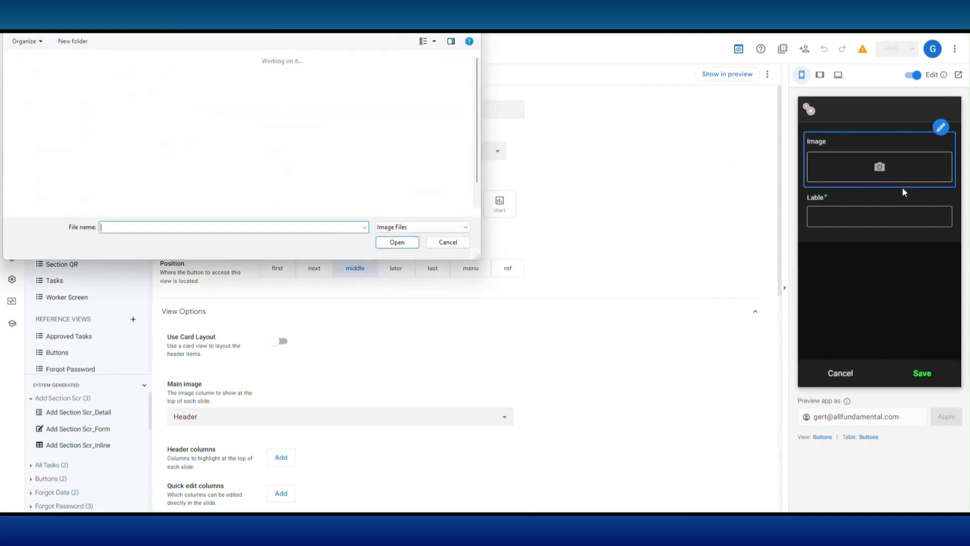
pyautogui.scroll(5, 172, 111)
pyautogui.click(157, 80)
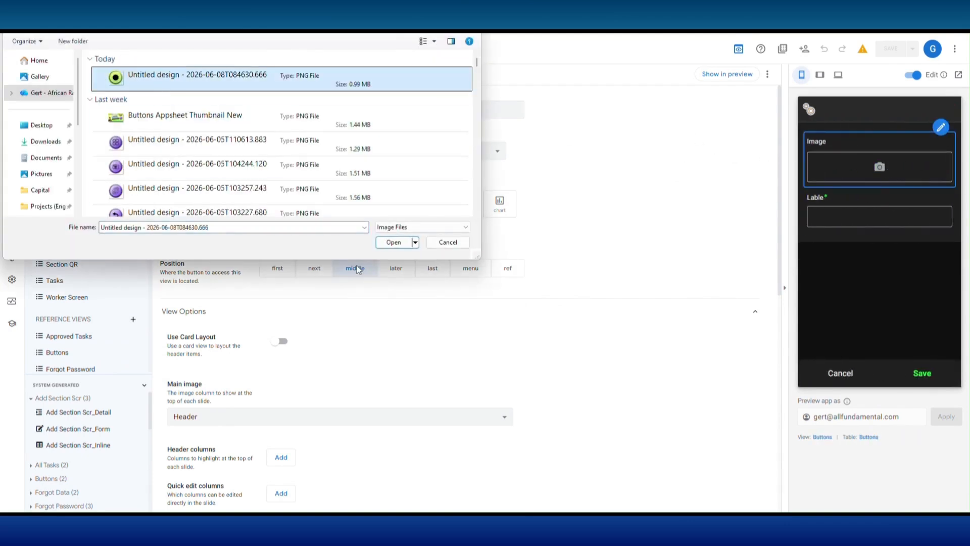
pyautogui.click(403, 245)
pyautogui.click(837, 332)
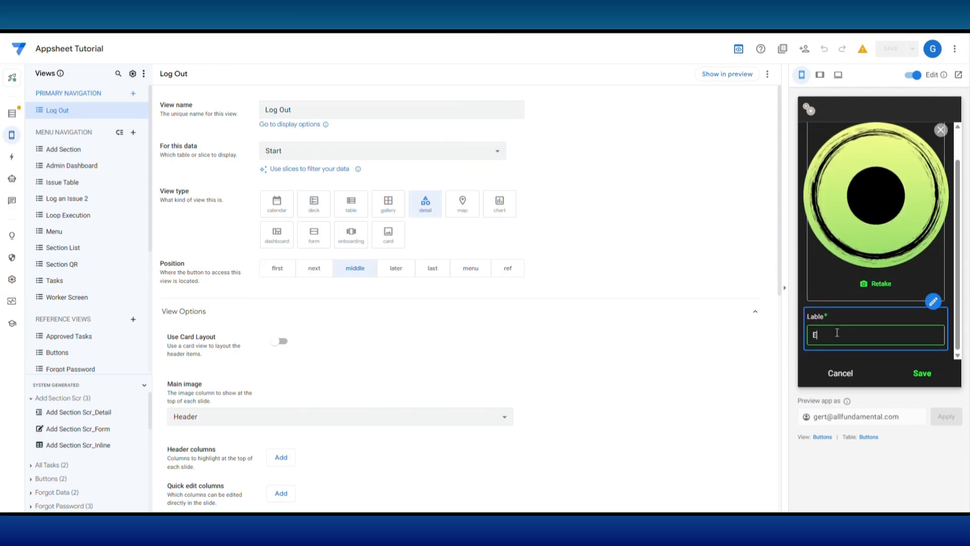
pyautogui.click(921, 372)
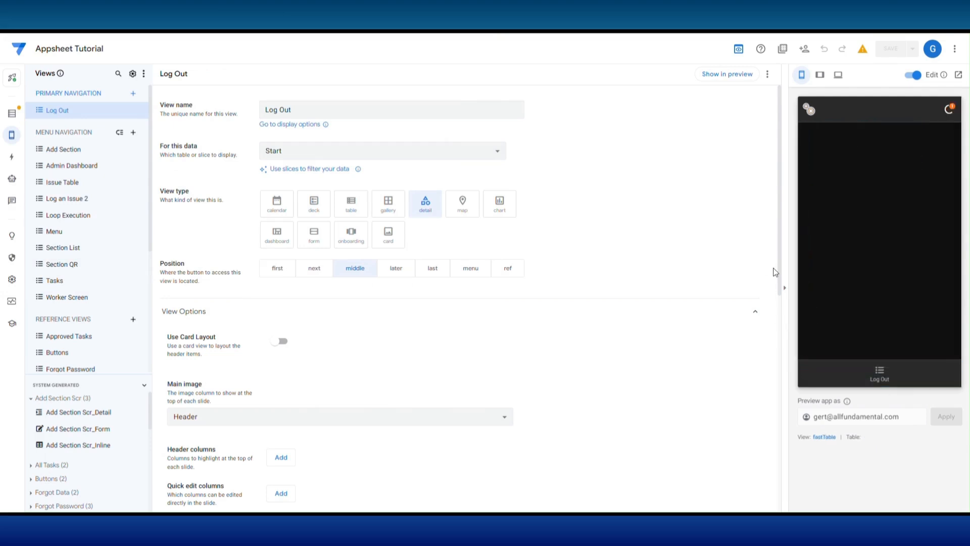
# Add a virtual column named Execute Loop to the Loop Execution View table.
pyautogui.click(12, 113)
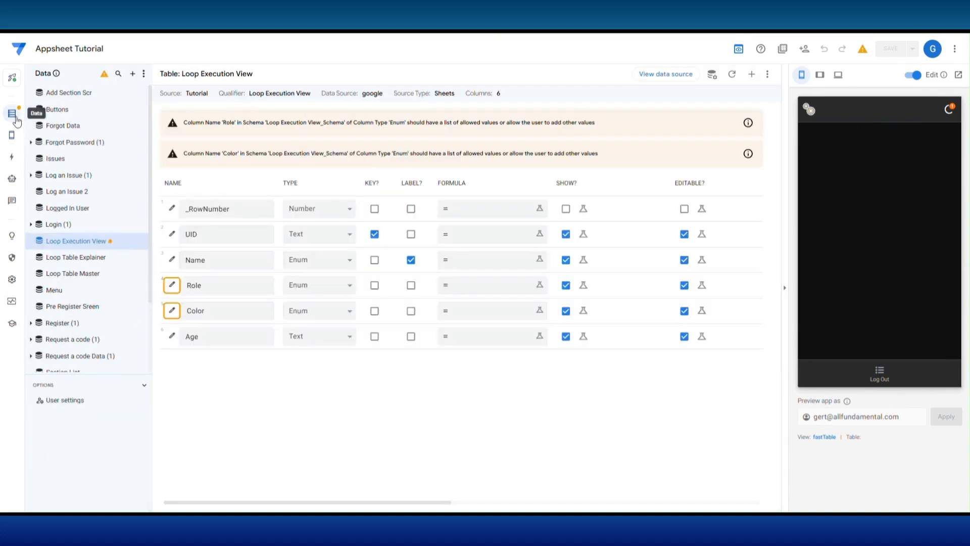
pyautogui.click(752, 74)
pyautogui.tripleClick(461, 128)
pyautogui.write('Exe')
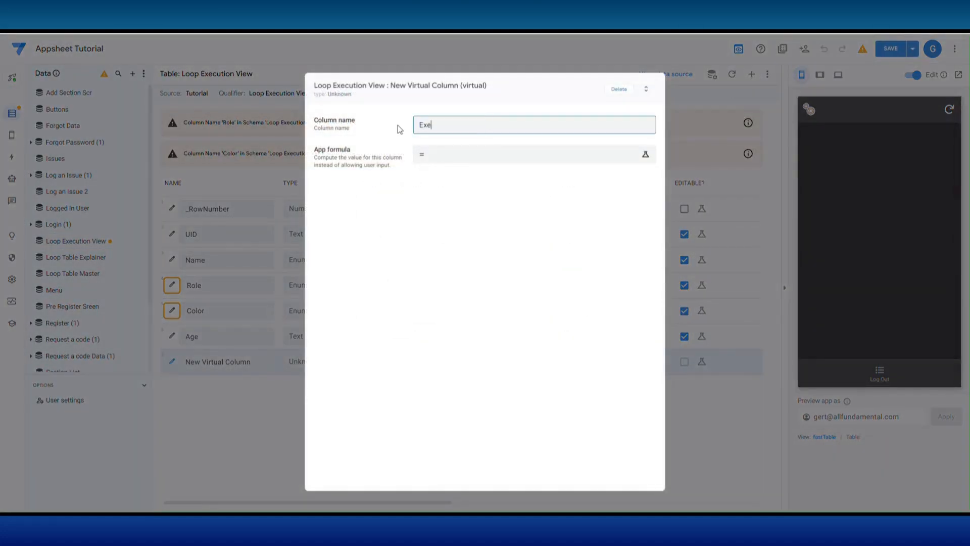
pyautogui.write('cute Loop')
# Set the Execute Loop column's app formula to "Execute" and save the expression.
pyautogui.click(483, 154)
pyautogui.write('Execu')
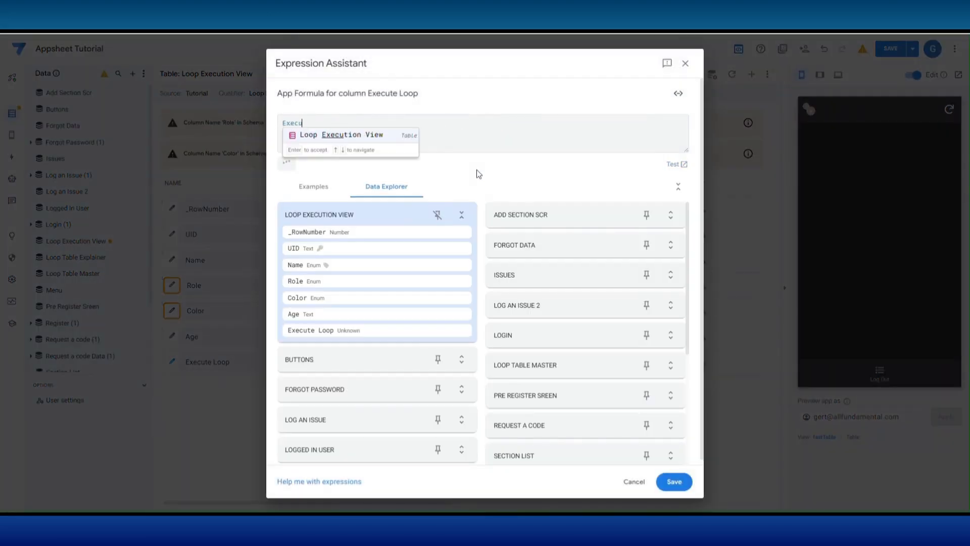
pyautogui.write('te')
pyautogui.click(283, 122)
pyautogui.write('"')
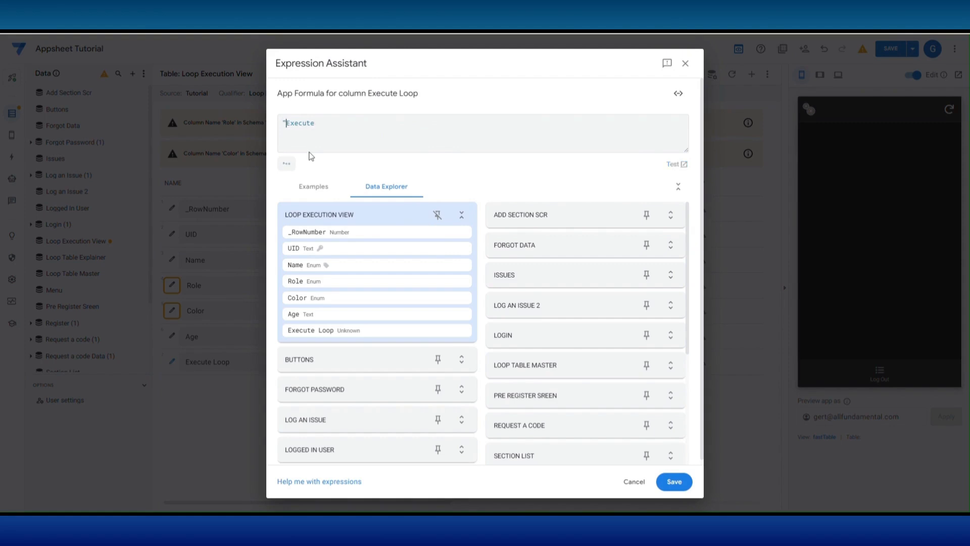
pyautogui.write('"')
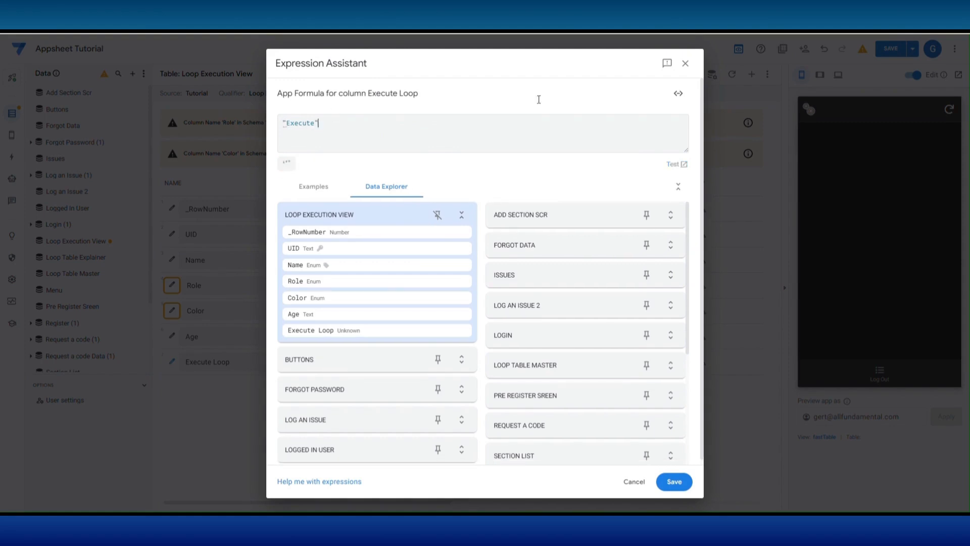
pyautogui.click(674, 481)
# Change the Execute Loop column's type to Ref with Buttons as its source table.
pyautogui.click(464, 246)
pyautogui.click(455, 462)
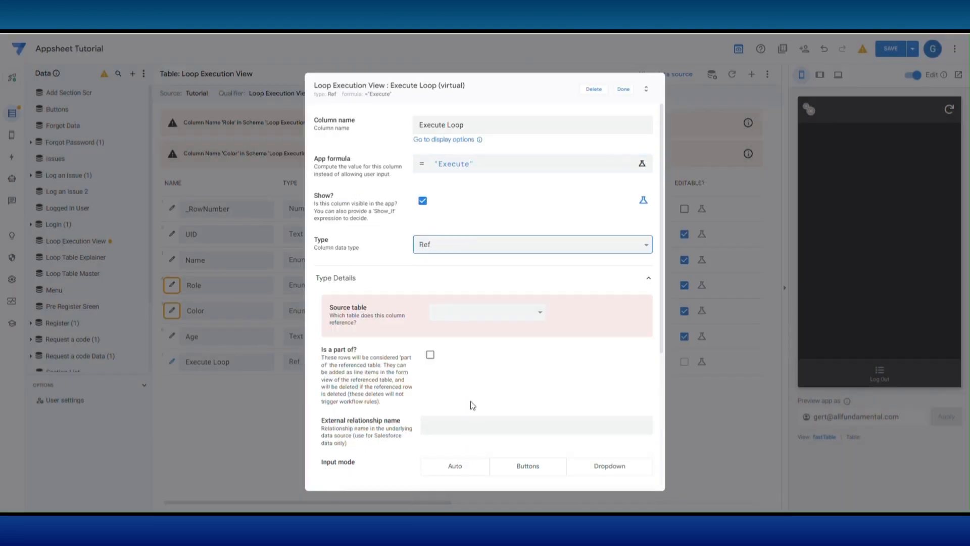
pyautogui.click(472, 316)
pyautogui.click(455, 68)
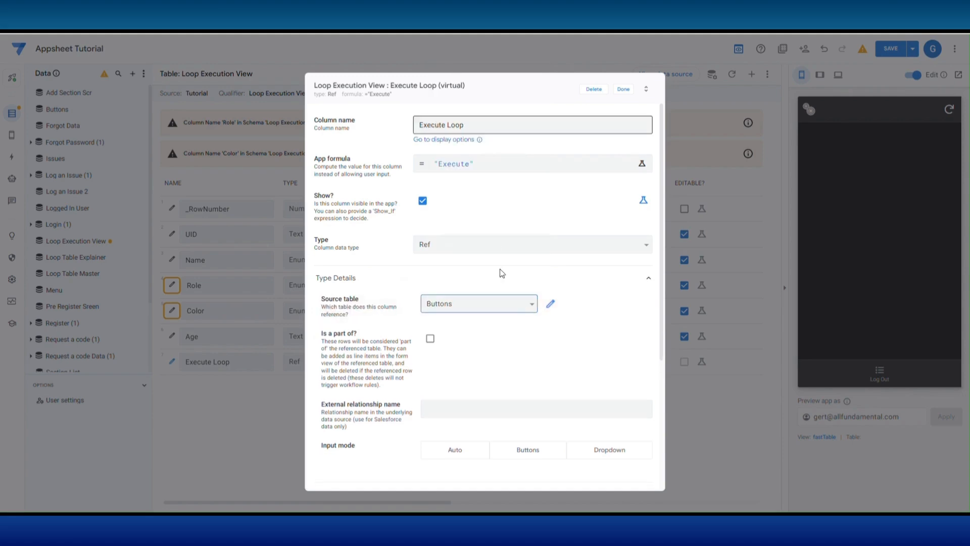
# Set the Execute Loop column's display name to the blank text " " and finish editing the column.
pyautogui.scroll(-4, 466, 362)
pyautogui.click(464, 386)
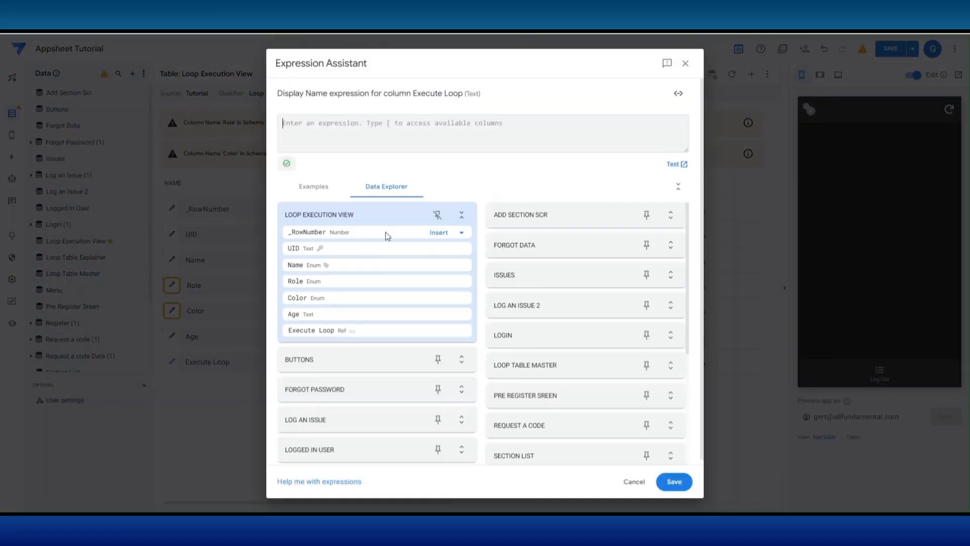
pyautogui.write('" "')
pyautogui.click(681, 482)
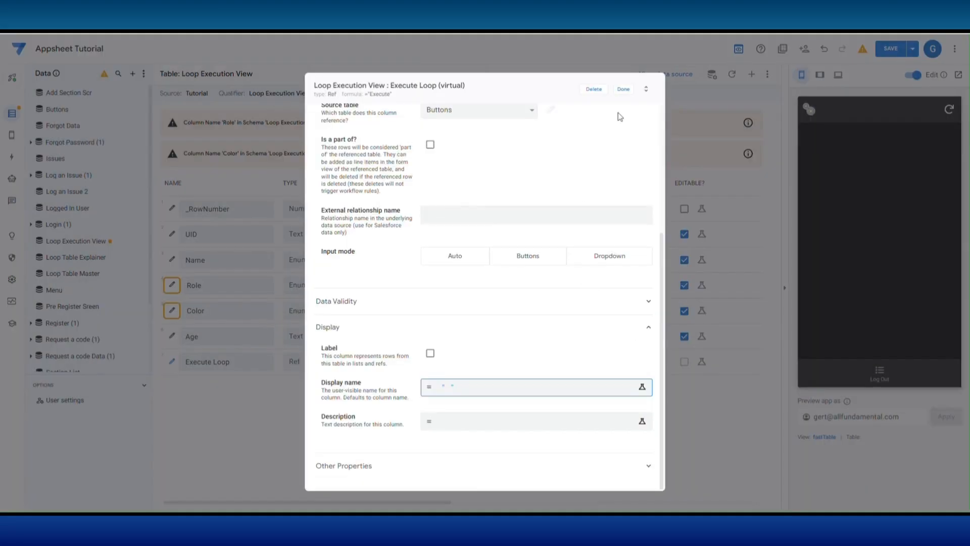
pyautogui.click(623, 89)
# Add Execute Loop to the Loop Execution view's column order and save the app.
pyautogui.click(12, 135)
pyautogui.click(142, 215)
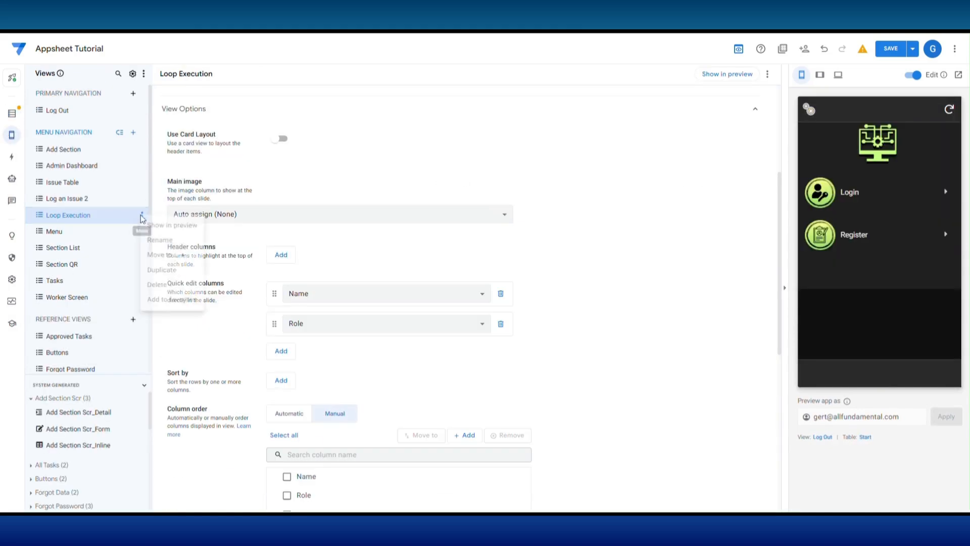
pyautogui.scroll(-2, 329, 322)
pyautogui.click(466, 334)
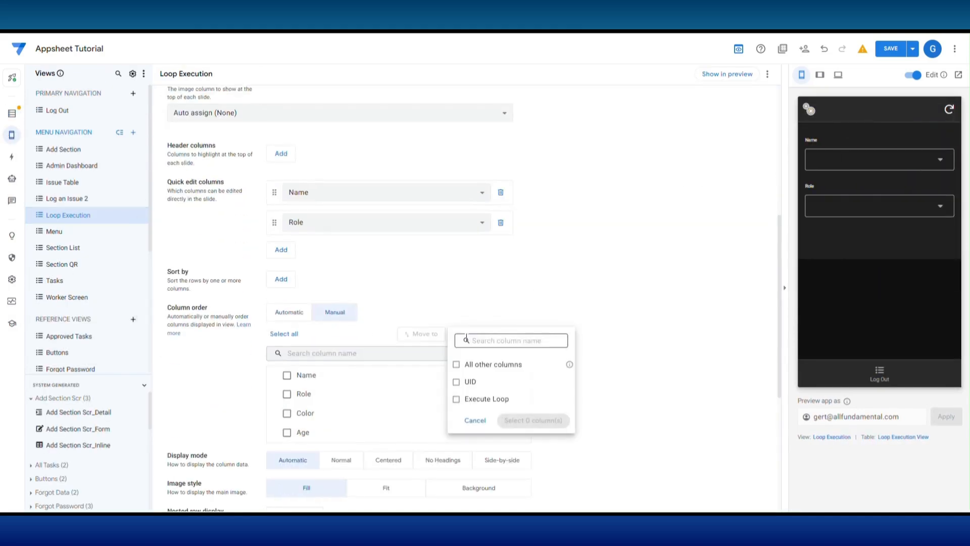
pyautogui.click(456, 399)
pyautogui.click(533, 420)
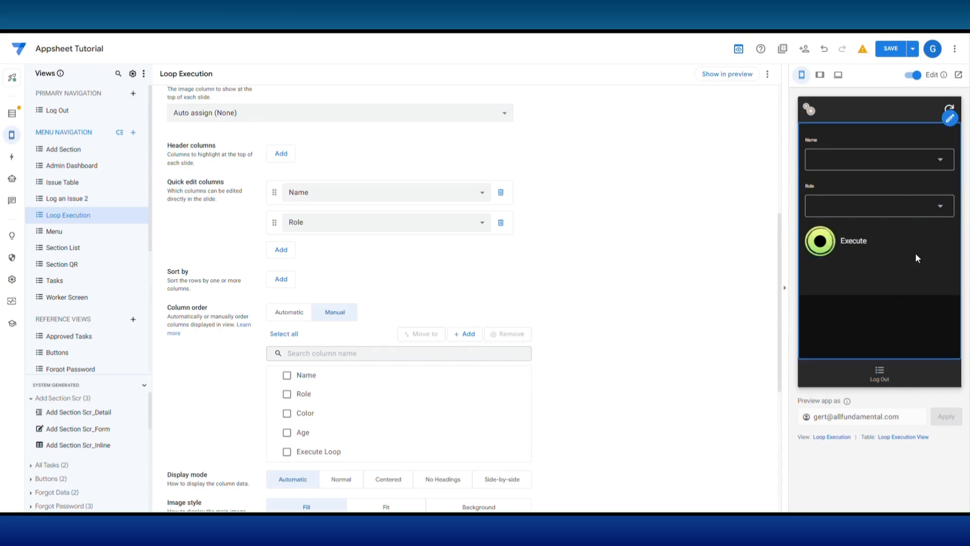
pyautogui.click(893, 51)
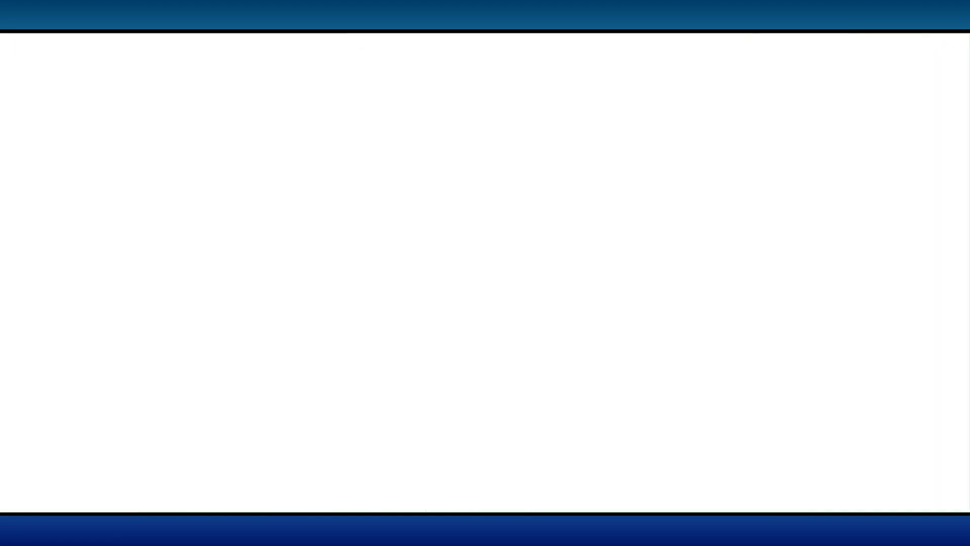
# In the Tutorial spreadsheet, enter the header Helper in cell F1 of Loop Table Master and change its text and fill colors.
pyautogui.write('elper')
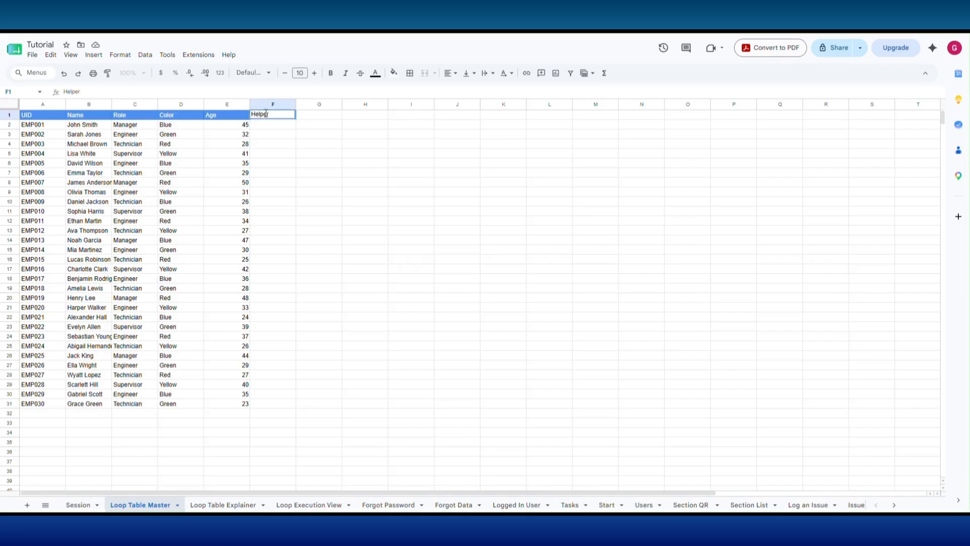
pyautogui.click(312, 191)
pyautogui.click(274, 116)
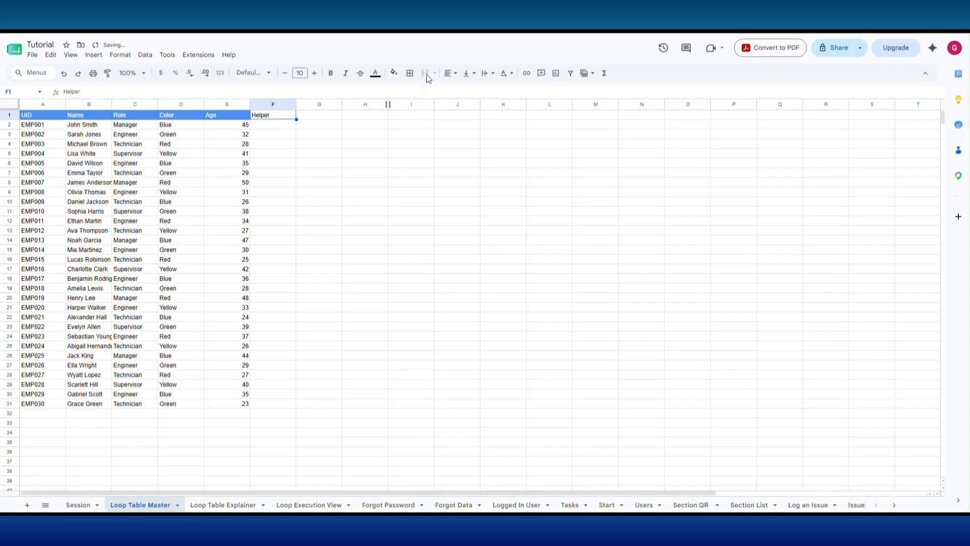
pyautogui.click(375, 75)
pyautogui.click(387, 192)
pyautogui.click(393, 72)
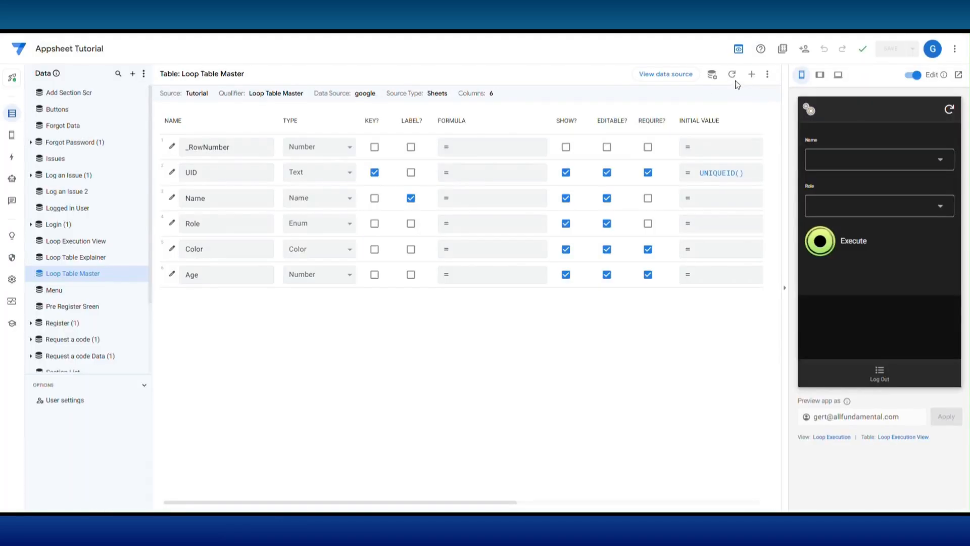
# Back in AppSheet, regenerate the Loop Table Master schema to bring in the Helper column.
pyautogui.click(732, 74)
pyautogui.click(617, 127)
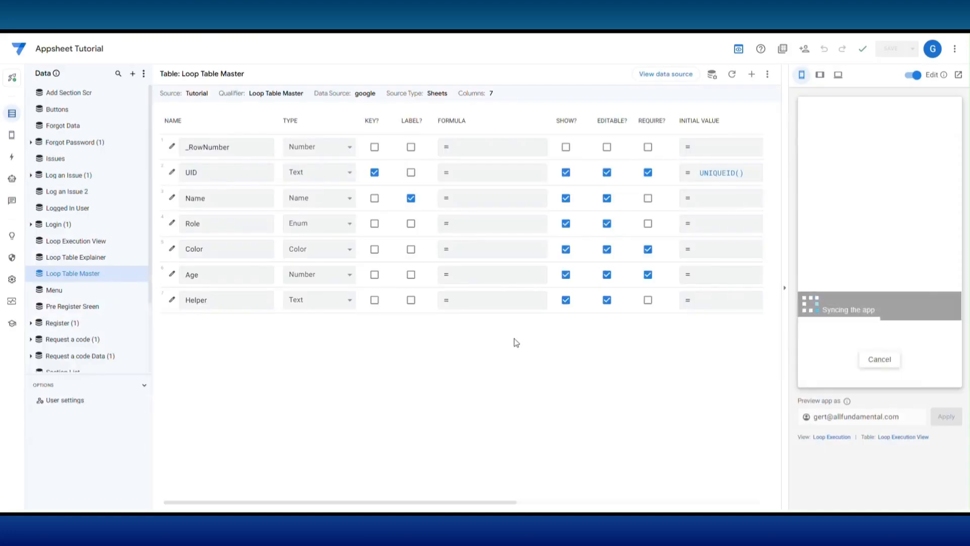
# Remove the Role column from the Loop Execution view's column order.
pyautogui.click(12, 135)
pyautogui.scroll(-5, 325, 393)
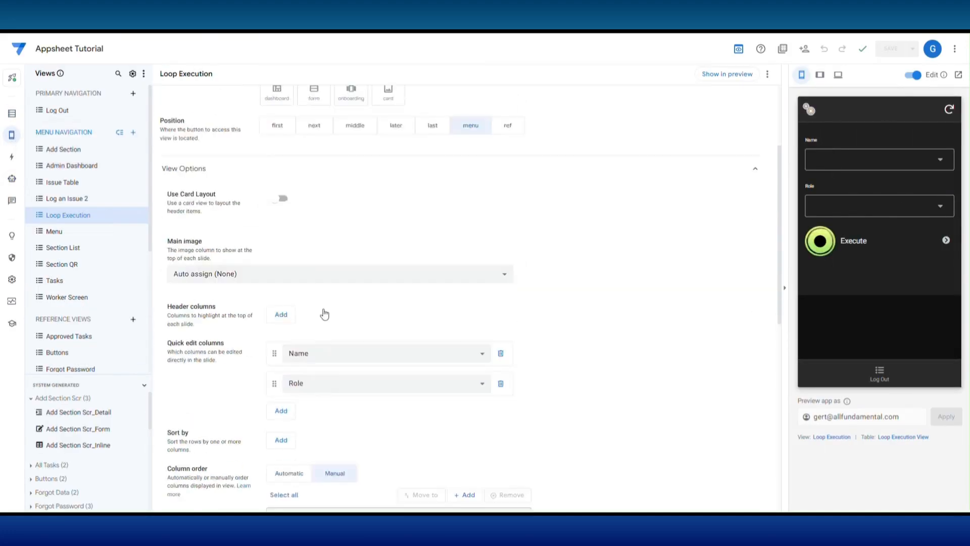
pyautogui.click(410, 454)
pyautogui.scroll(-1, 410, 457)
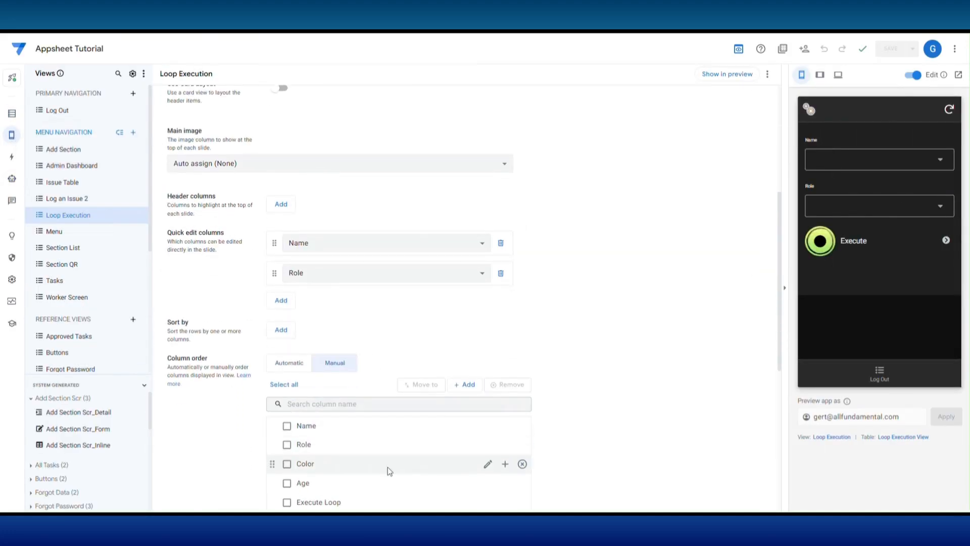
pyautogui.click(524, 445)
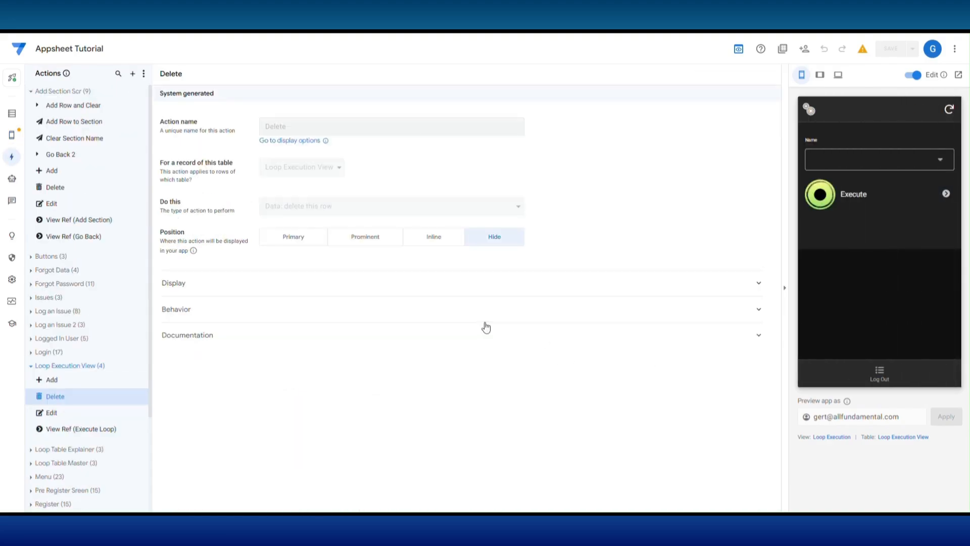
# Create an action named Set Helper to Trigger for the Loop Table Master table that sets column values in the row.
pyautogui.scroll(-2, 93, 362)
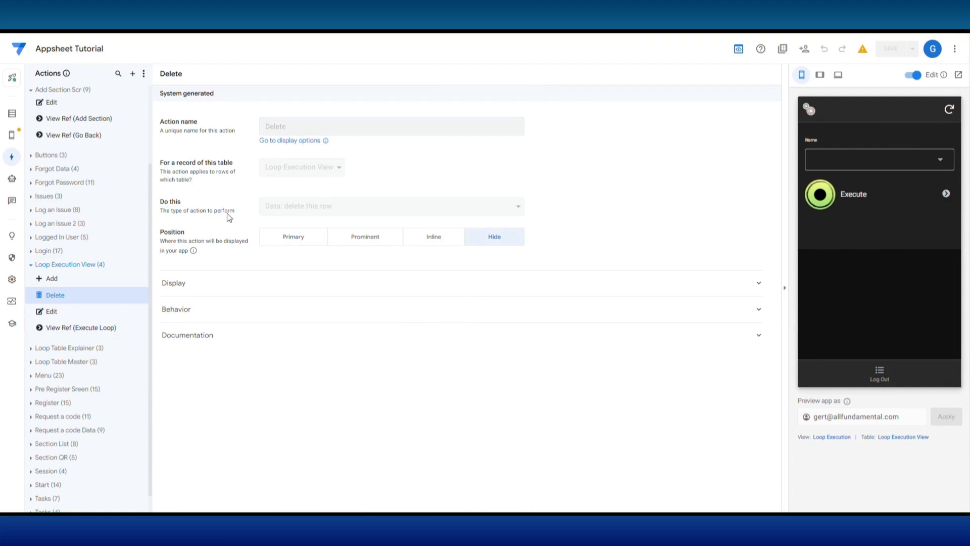
pyautogui.click(139, 265)
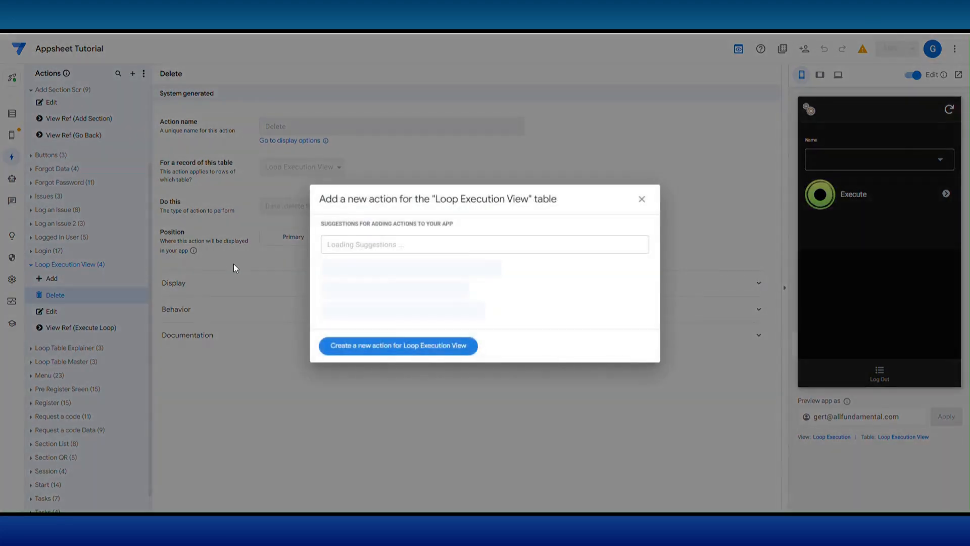
pyautogui.click(397, 346)
pyautogui.tripleClick(262, 127)
pyautogui.write('Set Helper to Trigger')
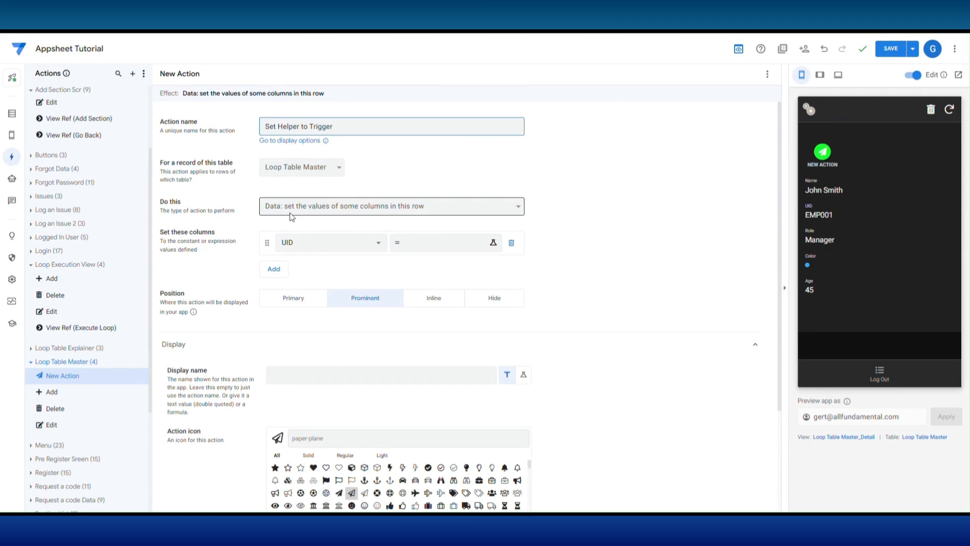
# Make the Set Helper to Trigger action set the Helper column to "Trigger", and set its position to Hide.
pyautogui.click(302, 246)
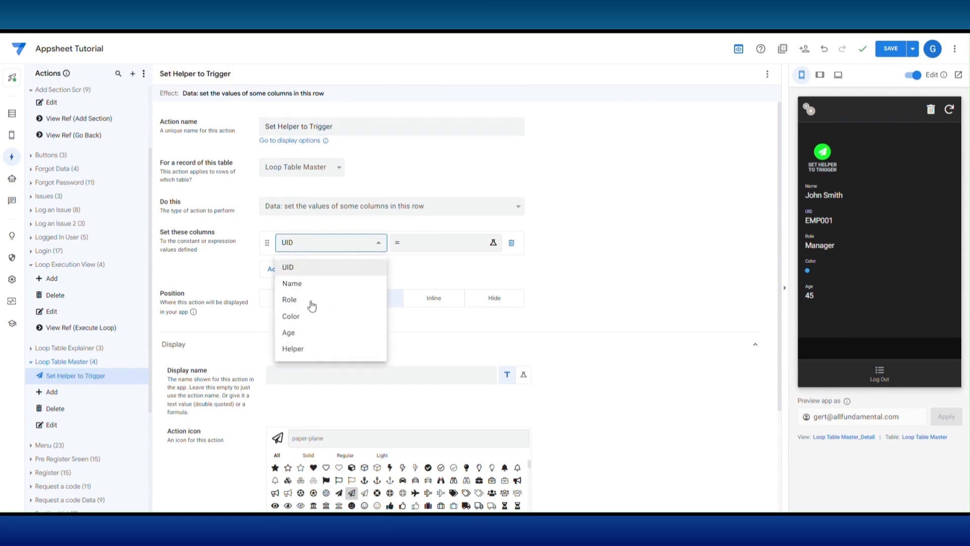
pyautogui.click(290, 348)
pyautogui.click(416, 246)
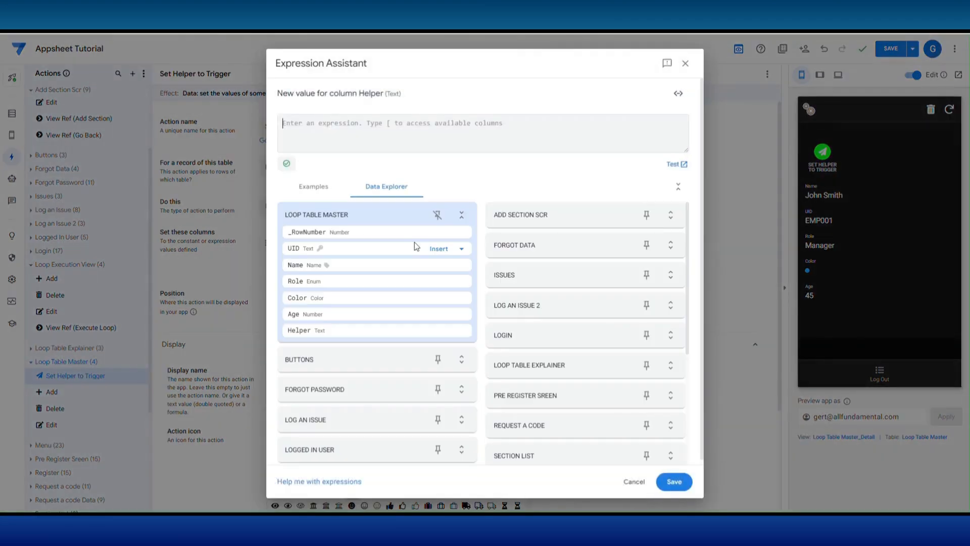
pyautogui.write('"Trig')
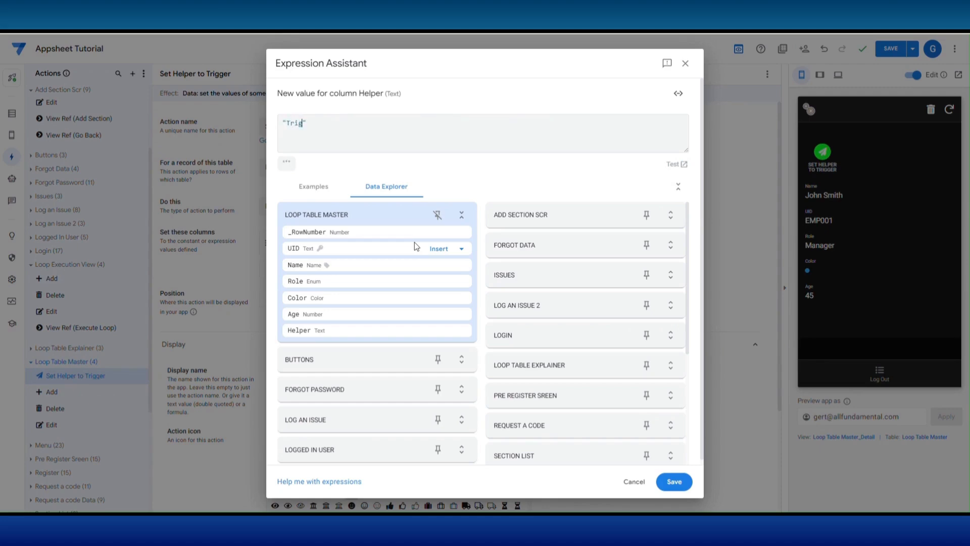
pyautogui.write('ger')
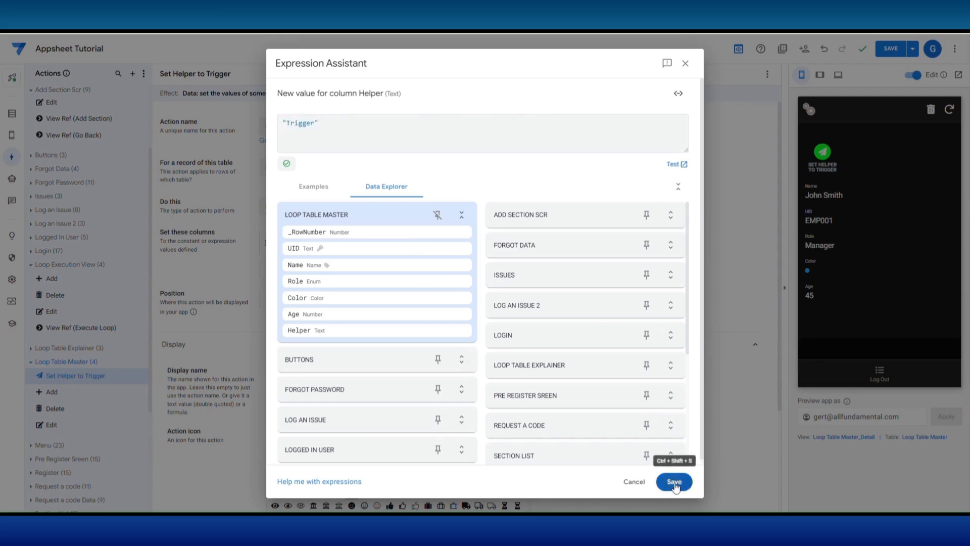
pyautogui.click(675, 483)
pyautogui.click(507, 306)
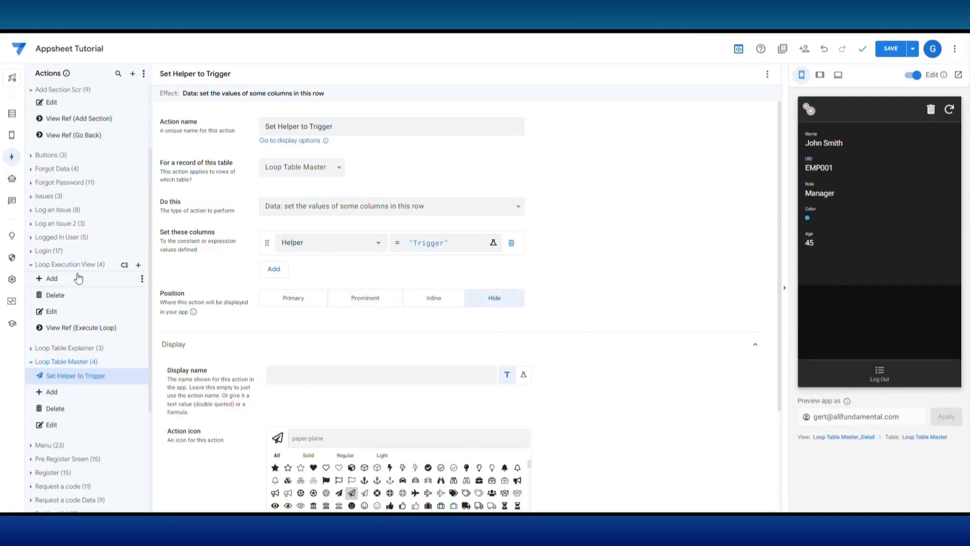
# Create a Loop Execution View action named Set Trigger Helper to Trigger that executes an action on a set of rows.
pyautogui.click(138, 264)
pyautogui.click(400, 346)
pyautogui.write('Set Trigger Helper')
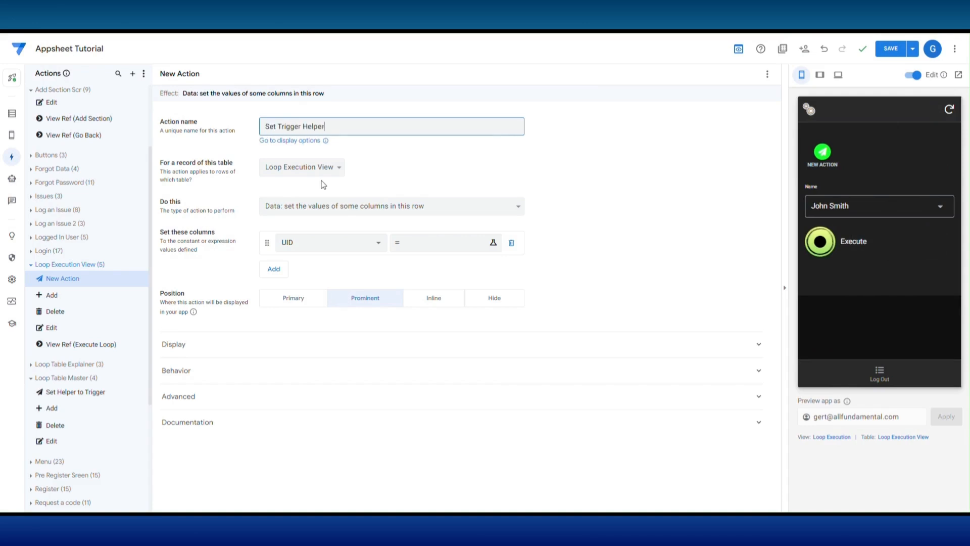
pyautogui.write(' to Trigger')
pyautogui.click(324, 205)
pyautogui.click(321, 337)
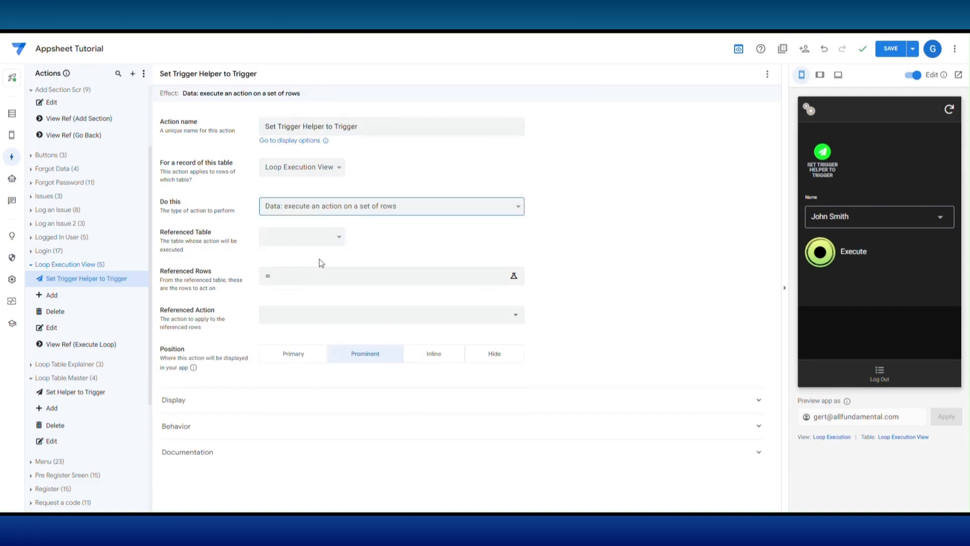
# Set the action's referenced table to Loop Table Master and its referenced rows to SELECT(Loop Table Master[UID], [Name] = [_THISROW].[Name]).
pyautogui.click(301, 236)
pyautogui.click(315, 404)
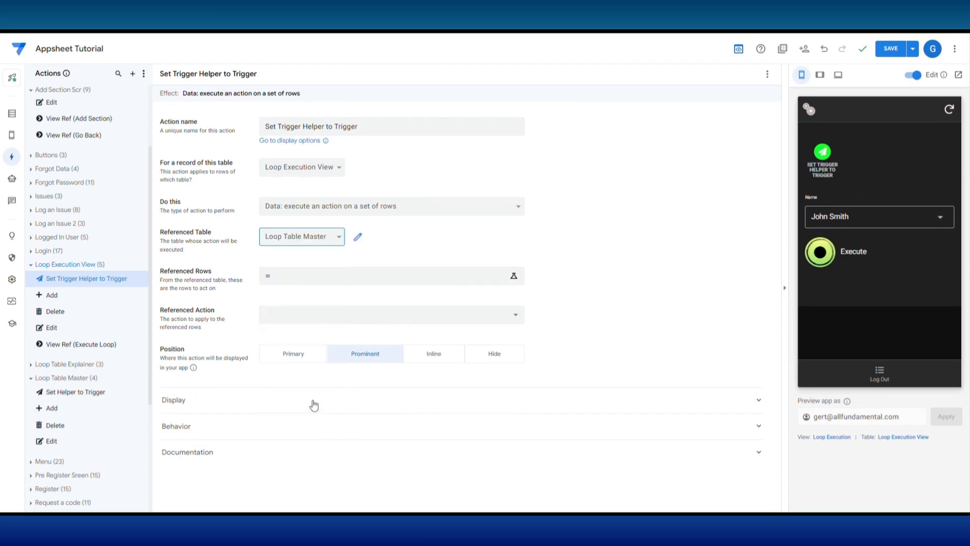
pyautogui.click(292, 281)
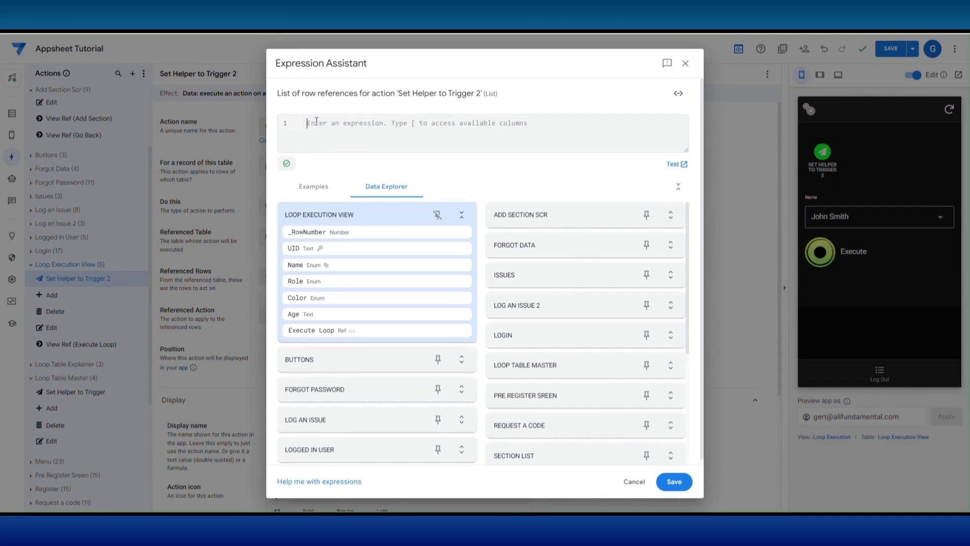
pyautogui.write('SELECT(   Loop Table Master[UID],   [Name] = [_THISROW].[Name] )')
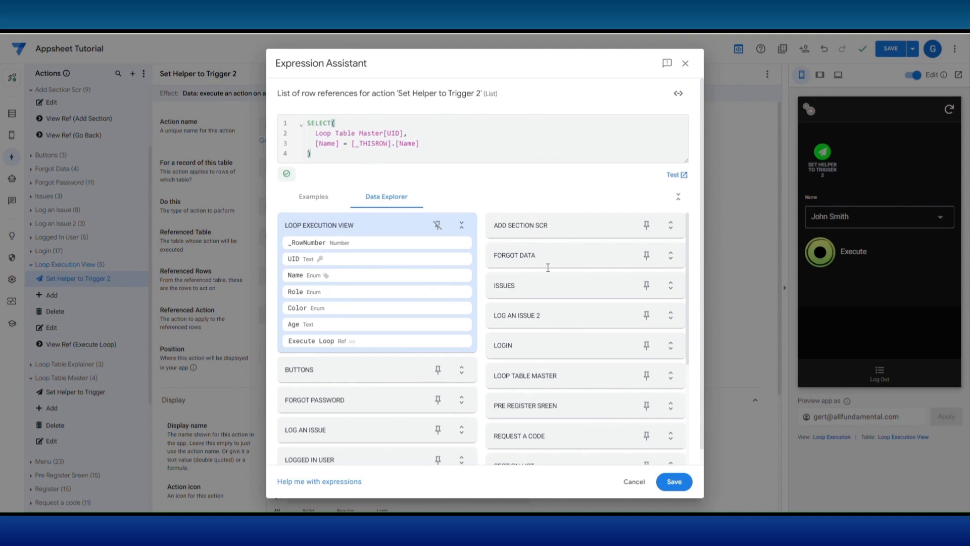
pyautogui.click(674, 481)
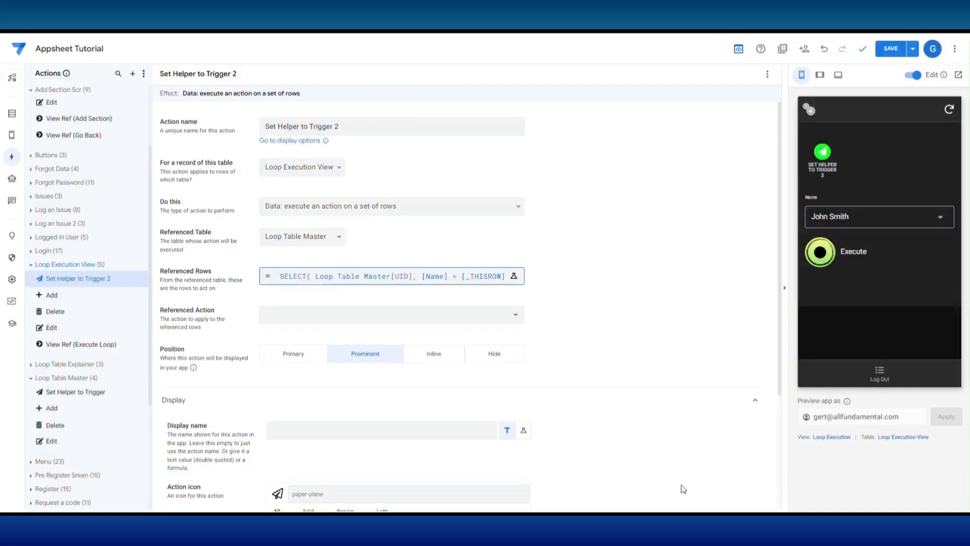
# Choose Set Helper to Trigger as the referenced action and place the action Inline, attached to the Execute Loop column.
pyautogui.click(316, 316)
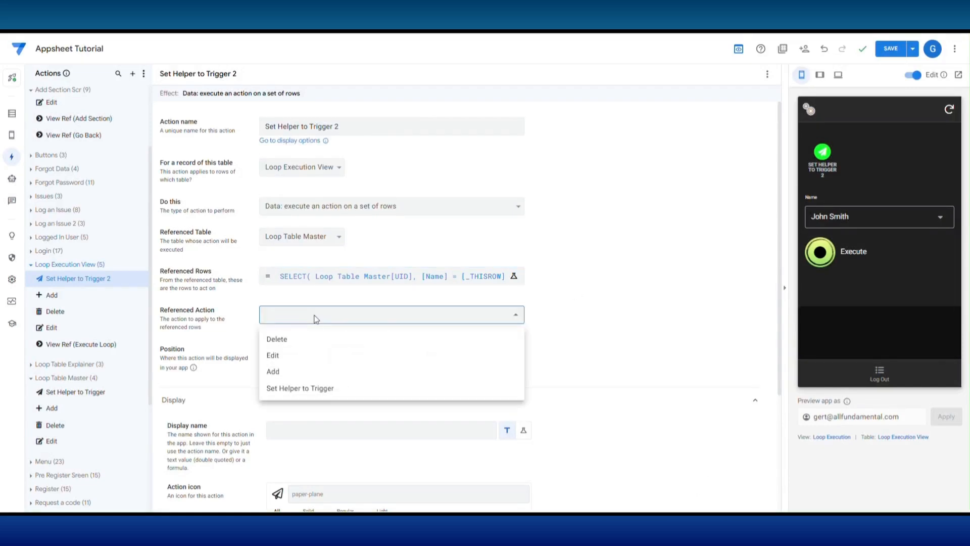
pyautogui.click(292, 389)
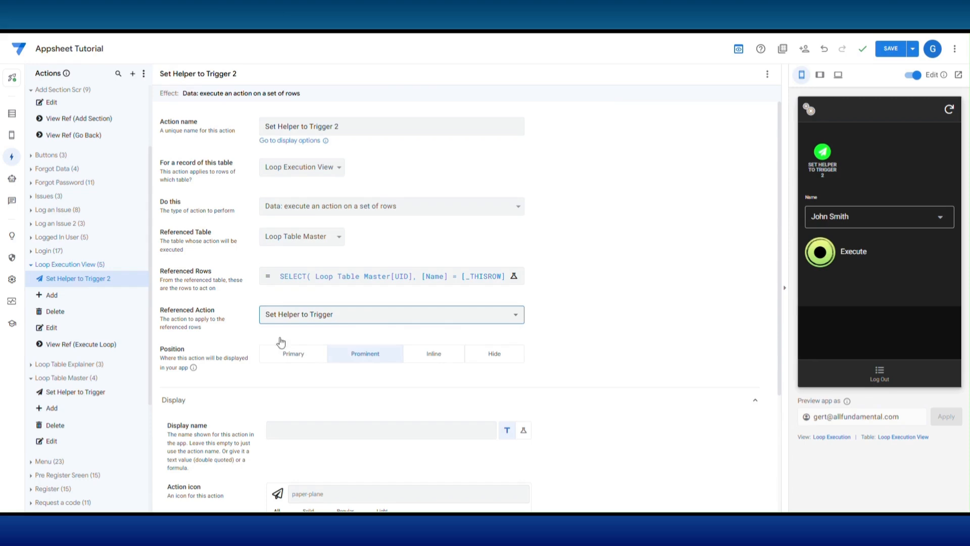
pyautogui.click(438, 362)
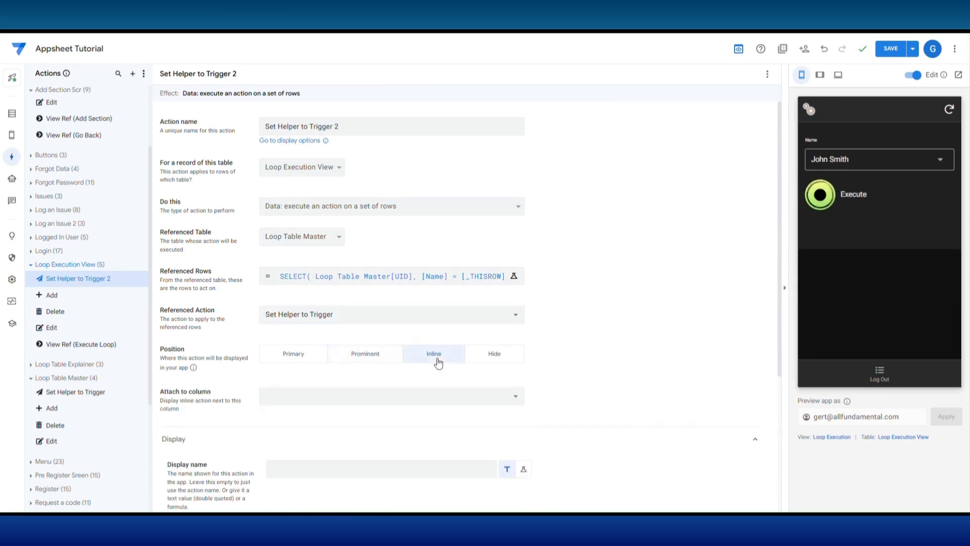
pyautogui.click(389, 399)
pyautogui.click(296, 494)
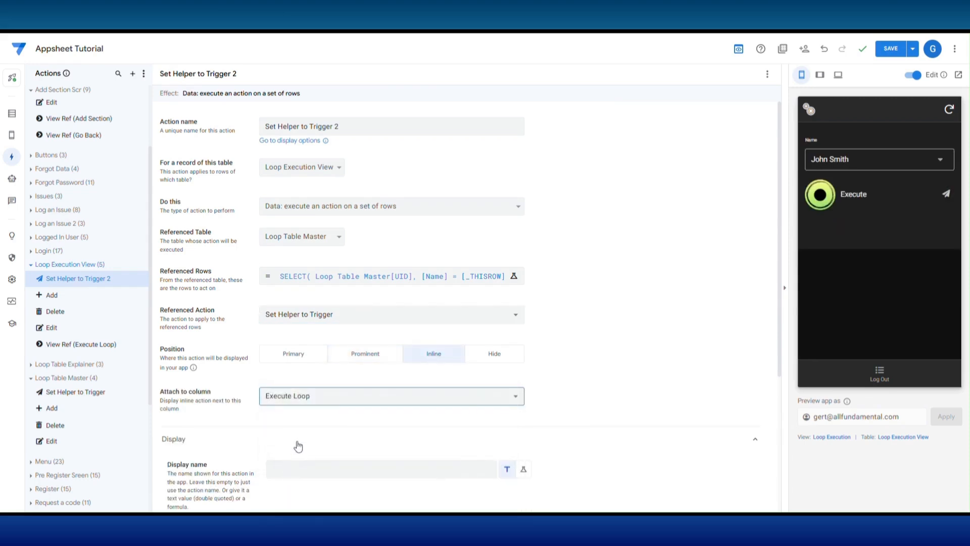
# Clear the icon of the Set Helper to Trigger 2 action and save the app.
pyautogui.scroll(-3, 296, 445)
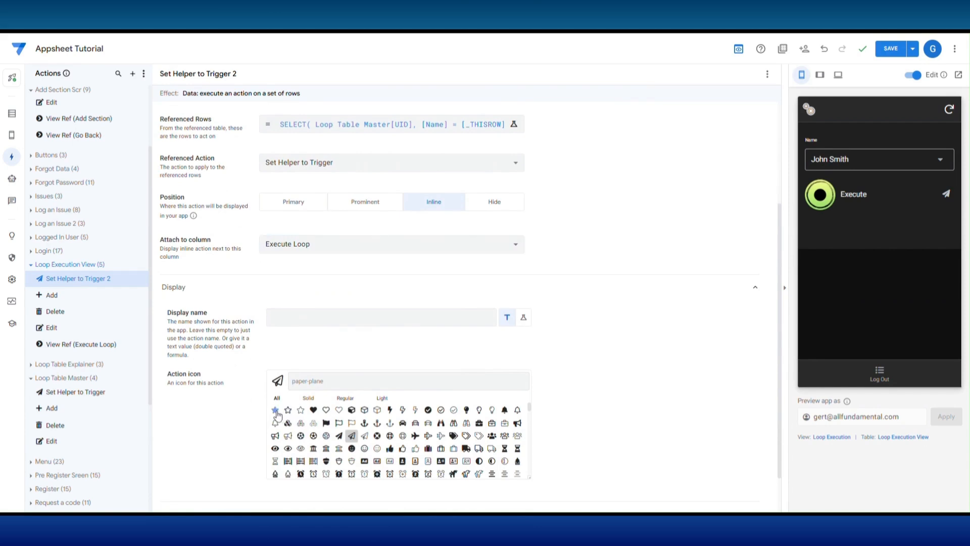
pyautogui.click(276, 412)
pyautogui.click(276, 411)
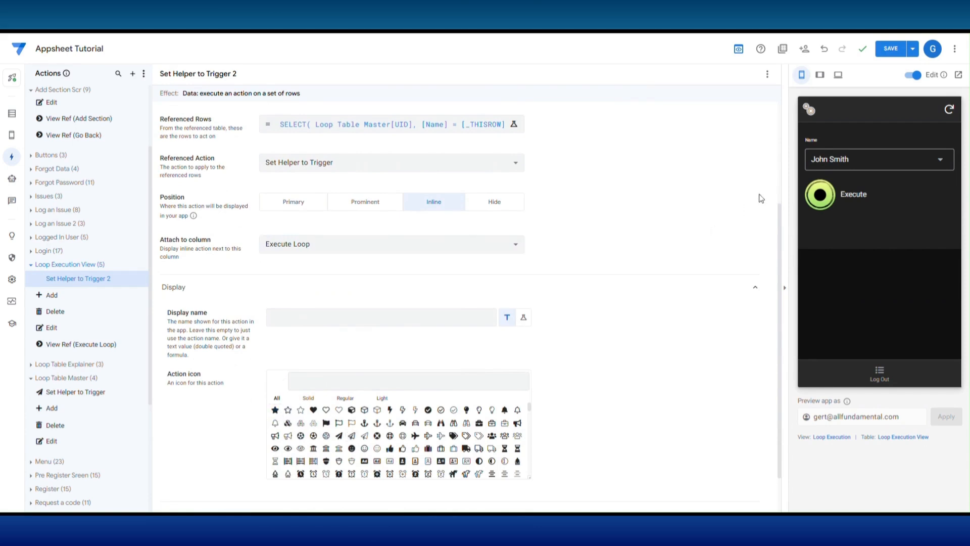
pyautogui.click(891, 48)
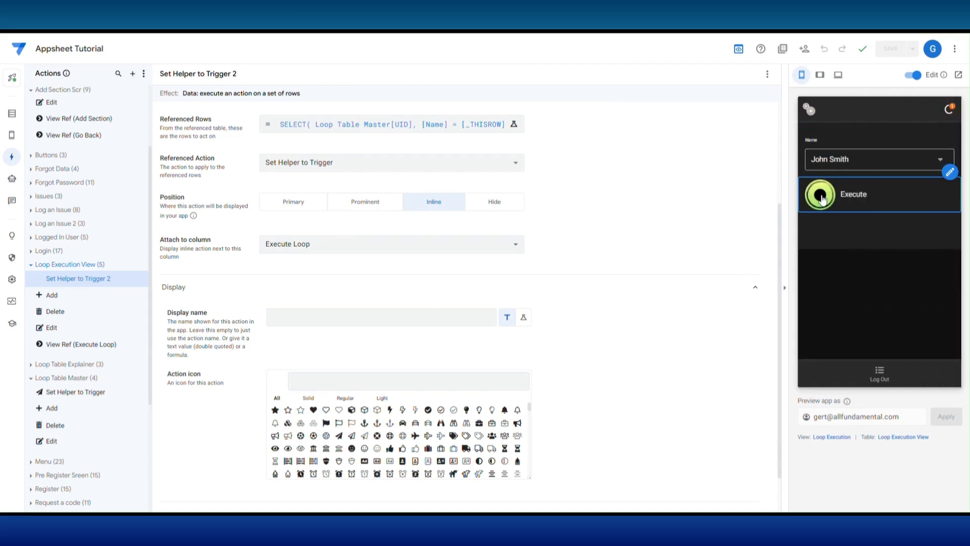
# Run Execute in the app preview for the current name and for two other entries of the Name dropdown.
pyautogui.click(821, 197)
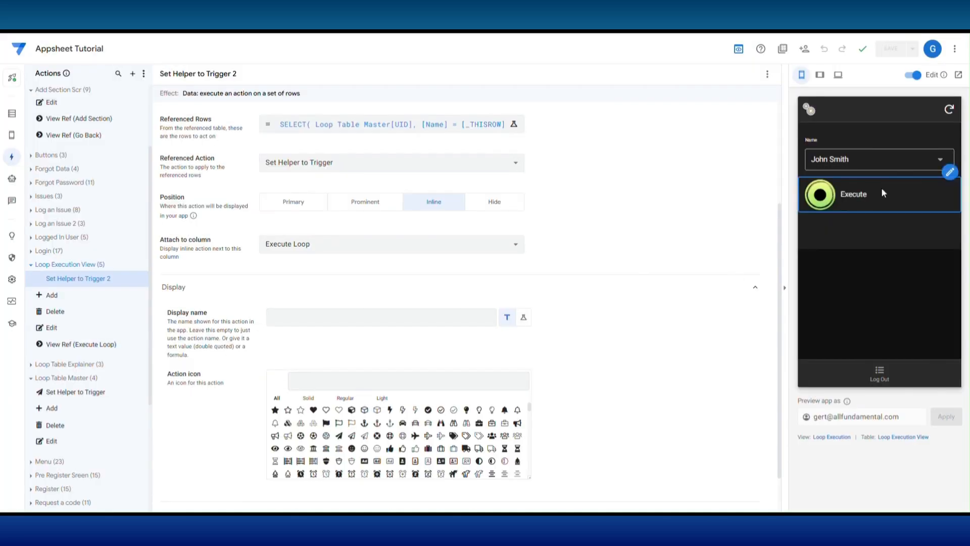
pyautogui.click(879, 159)
pyautogui.click(854, 303)
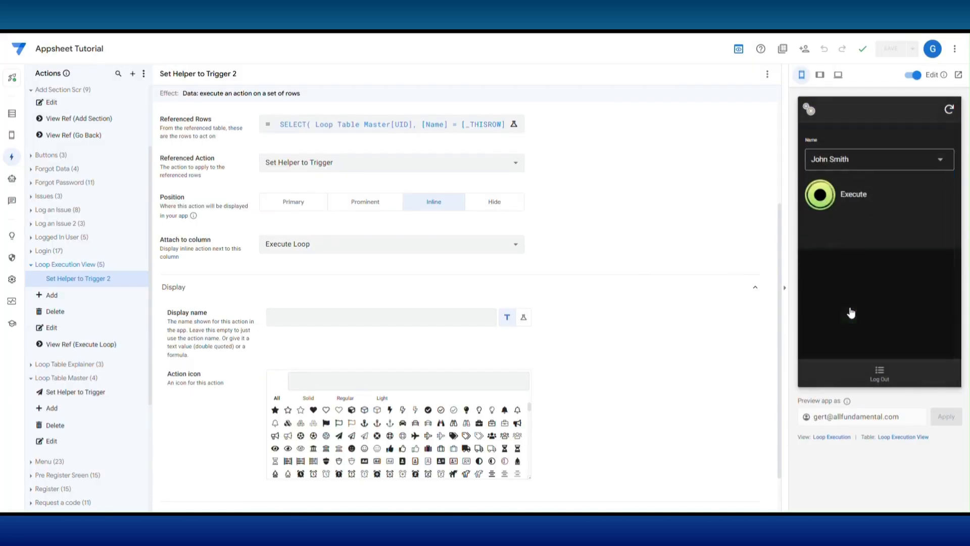
pyautogui.click(828, 201)
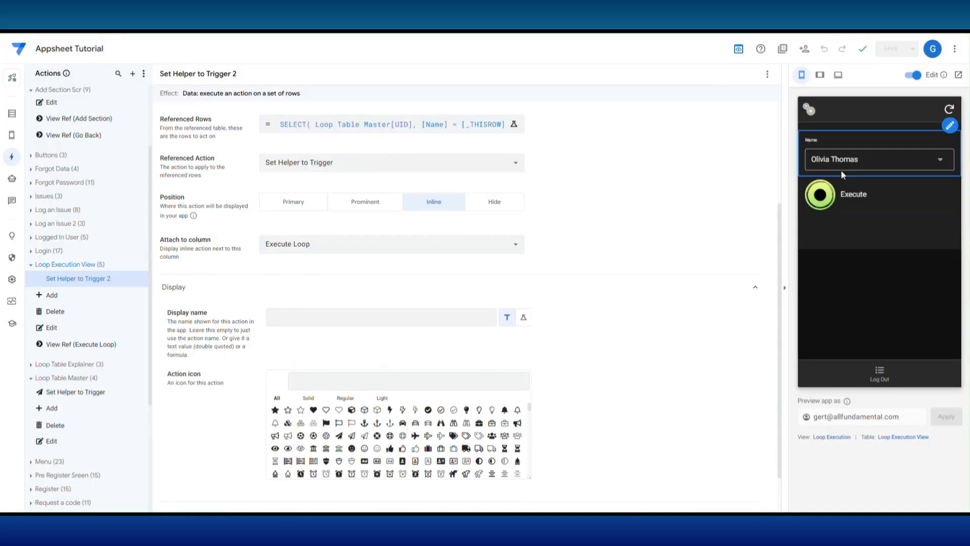
pyautogui.click(841, 170)
pyautogui.click(853, 325)
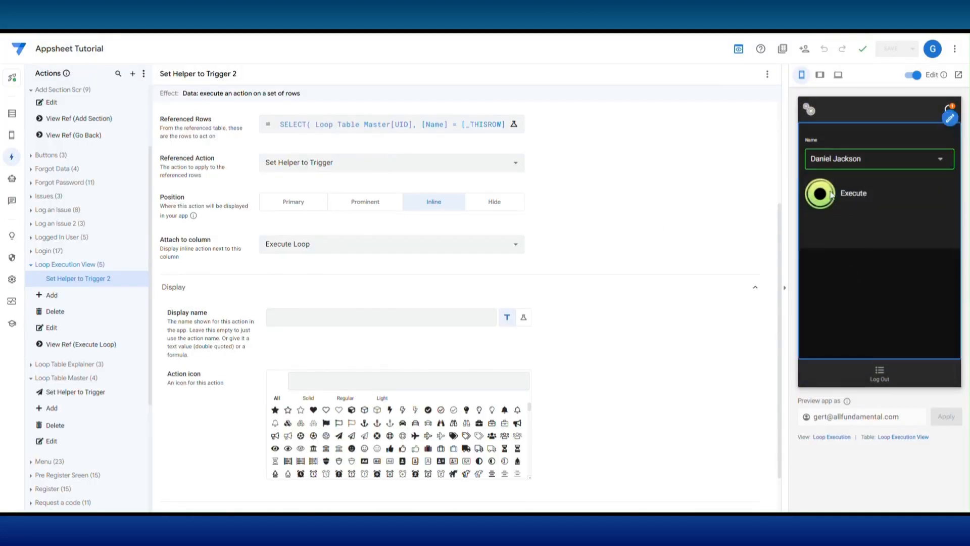
pyautogui.click(821, 192)
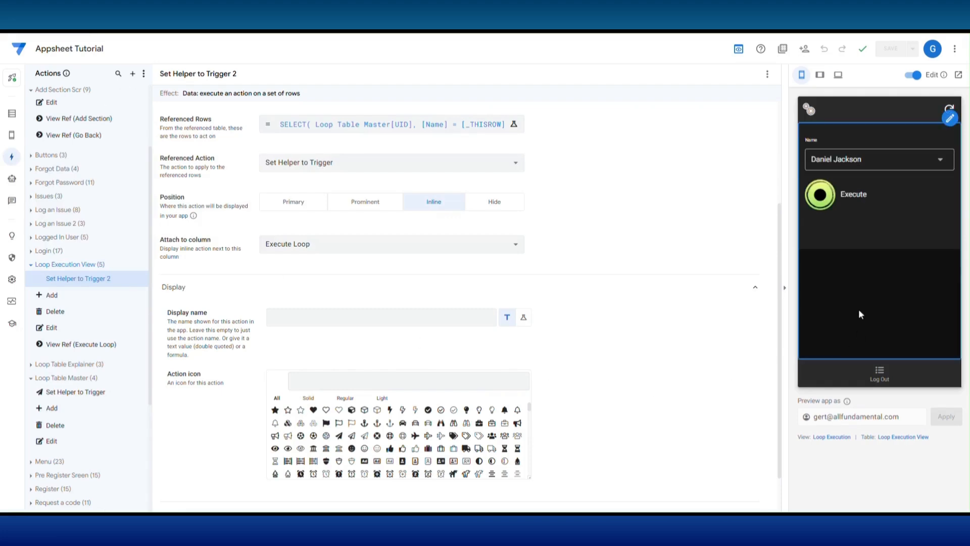
# Create a Loop Table Master action named Copy rows that adds a new row to another table using this row's values.
pyautogui.scroll(3, 505, 303)
pyautogui.click(136, 379)
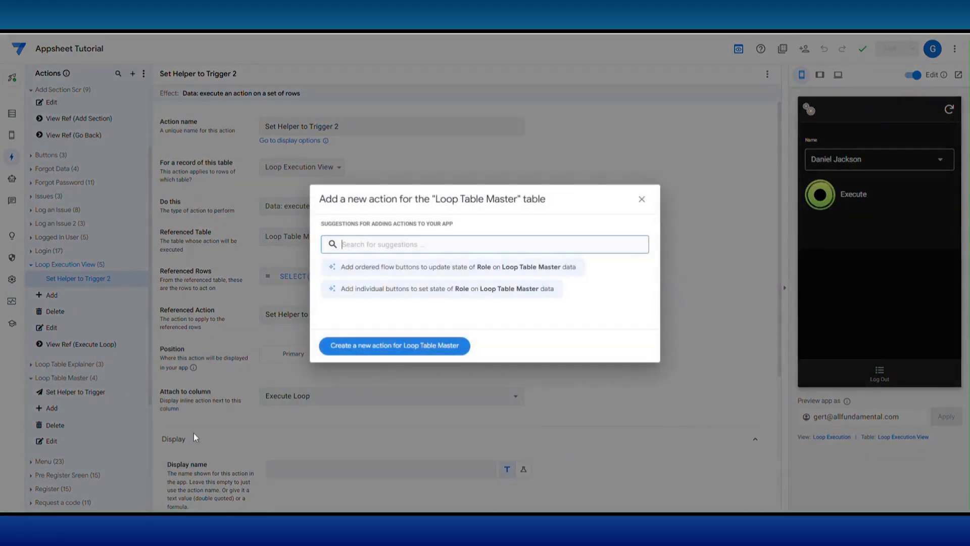
pyautogui.click(366, 349)
pyautogui.tripleClick(324, 127)
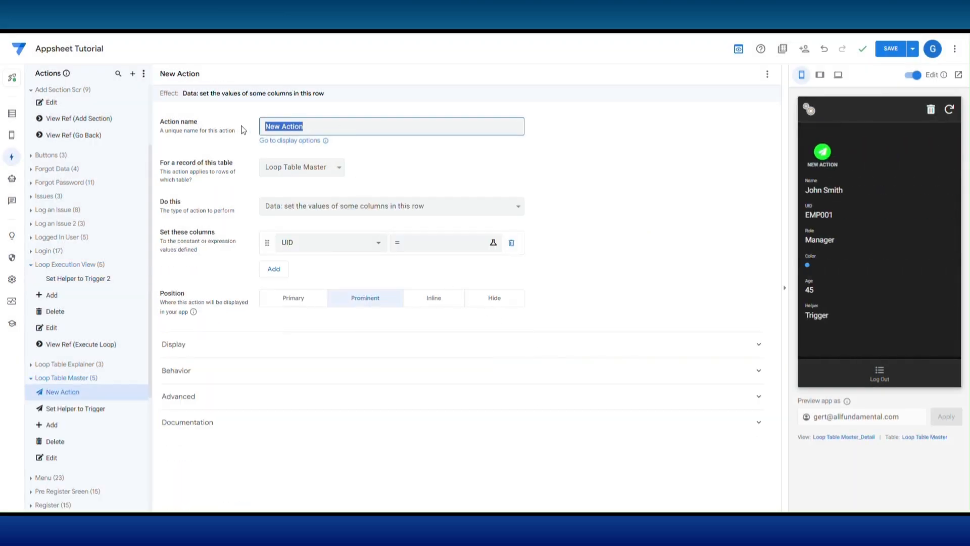
pyautogui.write('Copy rows')
pyautogui.click(323, 207)
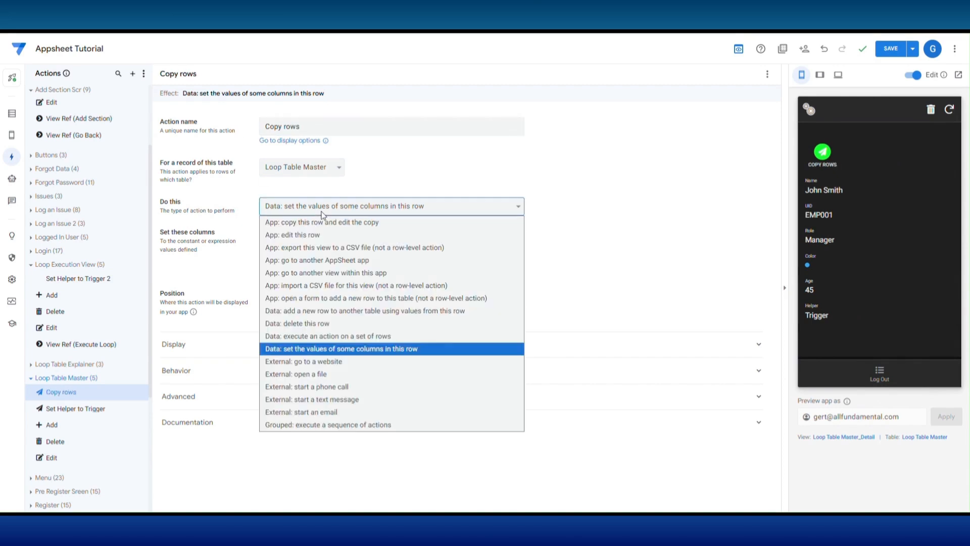
pyautogui.click(384, 311)
# Set Loop Table Explainer as the table to add to and fill its UID column with [UID].
pyautogui.click(292, 241)
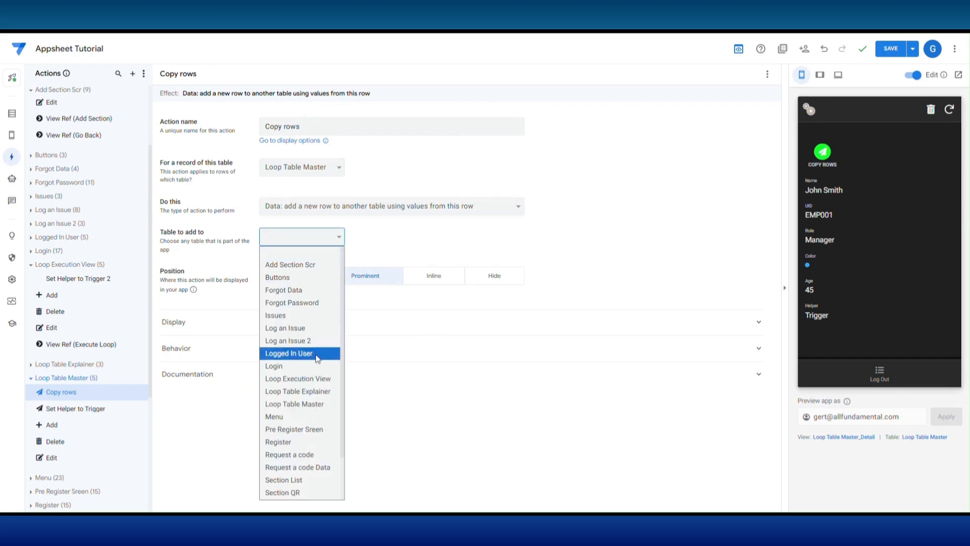
pyautogui.click(297, 391)
pyautogui.click(424, 290)
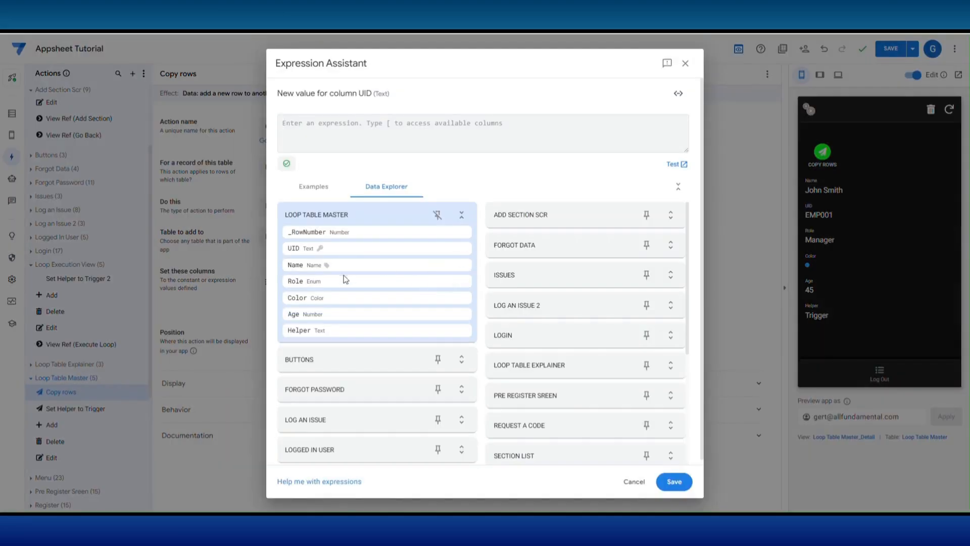
pyautogui.click(438, 249)
pyautogui.click(674, 482)
# Add the Name column to the Copy rows action and set its value to [Name].
pyautogui.click(277, 306)
pyautogui.click(328, 309)
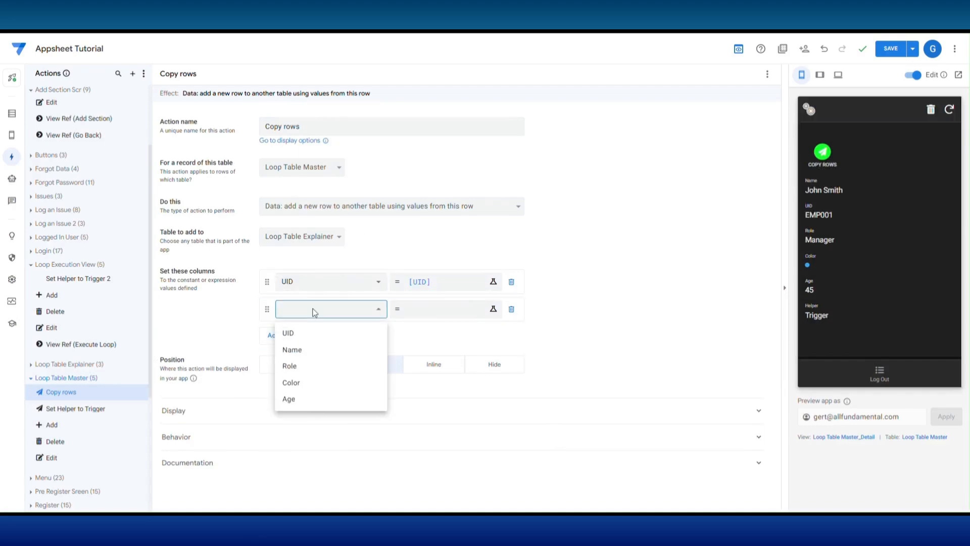
pyautogui.click(292, 350)
pyautogui.click(439, 308)
pyautogui.click(437, 265)
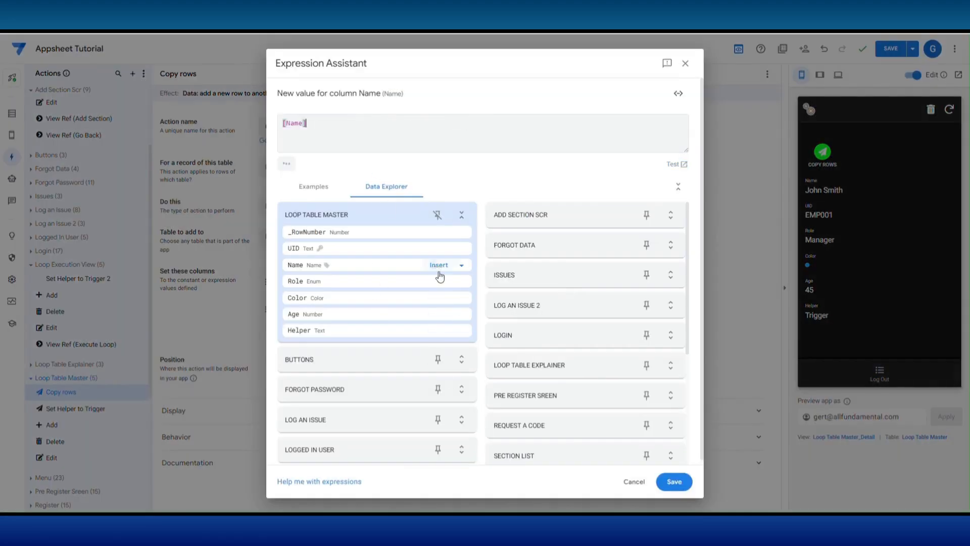
pyautogui.click(675, 482)
# Add the Role column to the Copy rows action and set its value to [Role].
pyautogui.click(276, 336)
pyautogui.click(312, 336)
pyautogui.click(291, 398)
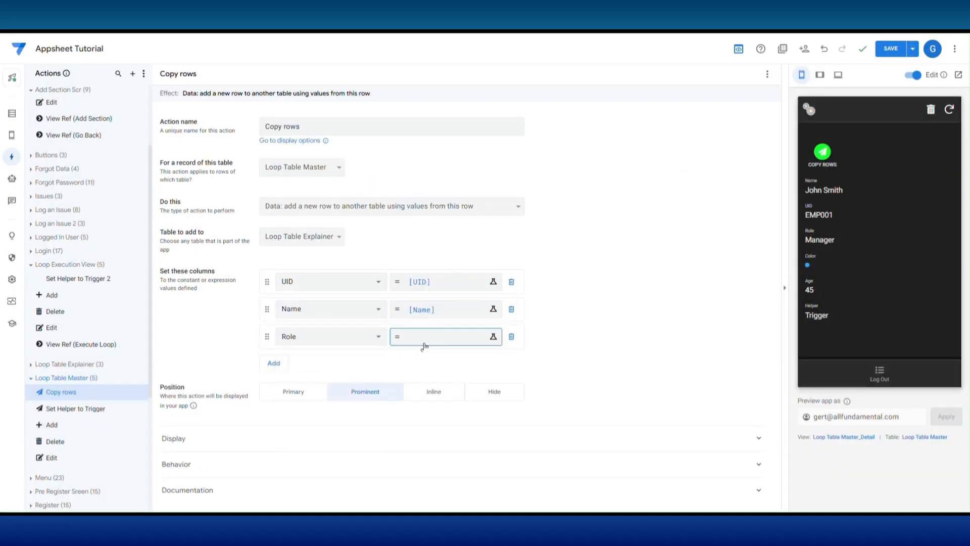
pyautogui.click(422, 336)
pyautogui.click(437, 282)
pyautogui.click(675, 481)
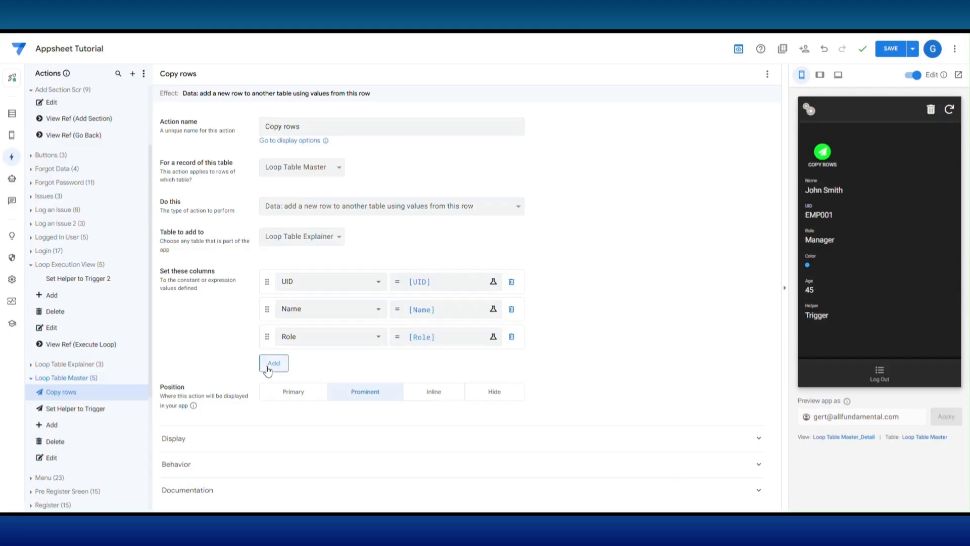
# Add the Color column to the Copy rows action and set its value to [Color].
pyautogui.click(273, 362)
pyautogui.click(312, 364)
pyautogui.click(288, 438)
pyautogui.click(422, 365)
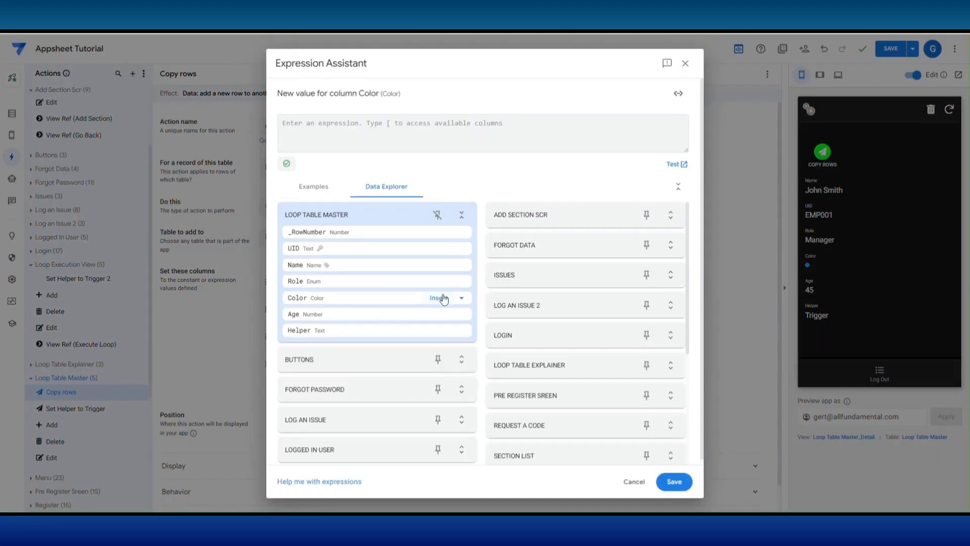
pyautogui.click(444, 298)
pyautogui.click(674, 482)
# Add the Age column to the Copy rows action with the value [Age], and set the action's position to Hide.
pyautogui.click(273, 391)
pyautogui.click(312, 392)
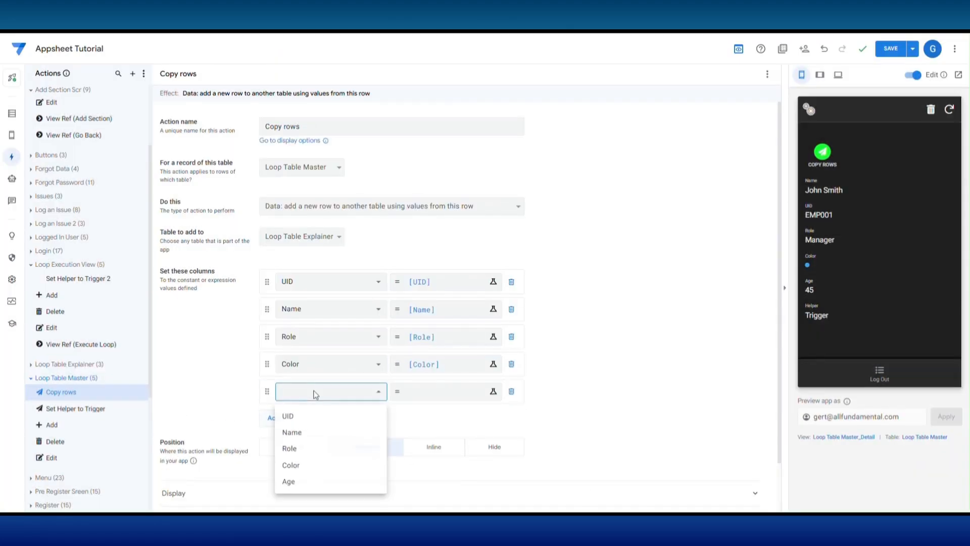
pyautogui.click(291, 485)
pyautogui.click(423, 391)
pyautogui.click(440, 314)
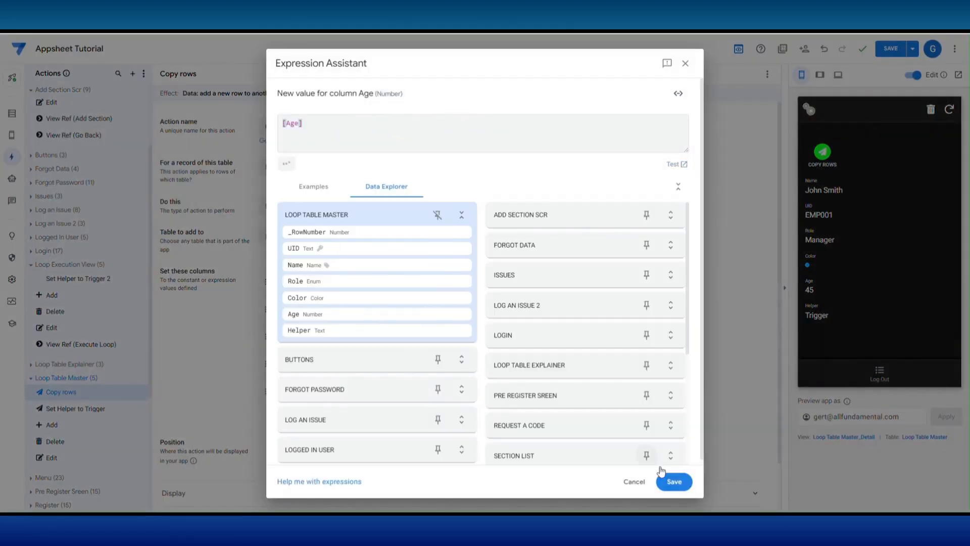
pyautogui.click(664, 480)
pyautogui.scroll(-1, 354, 376)
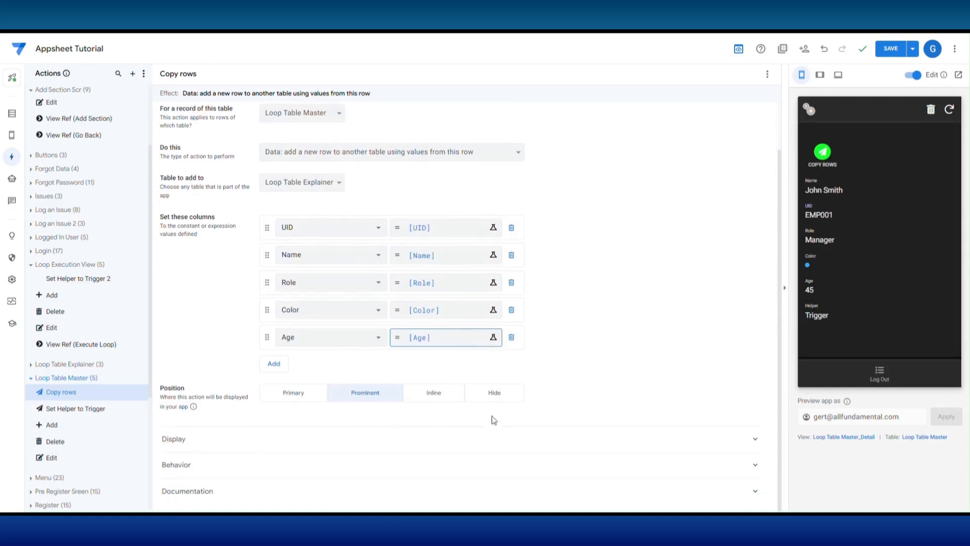
pyautogui.click(495, 394)
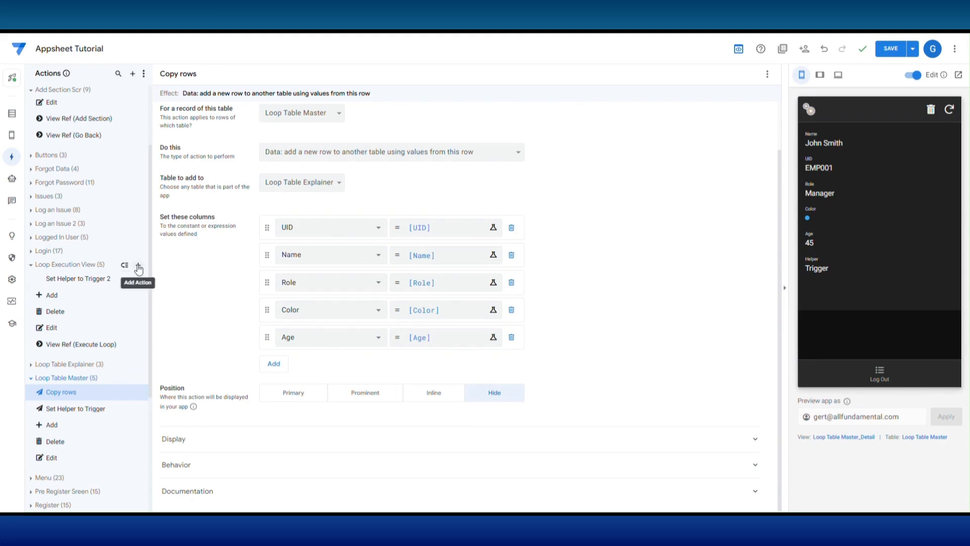
# Create a Loop Execution View action named Copy Rows 2 that executes an action on a set of rows.
pyautogui.click(138, 265)
pyautogui.click(331, 345)
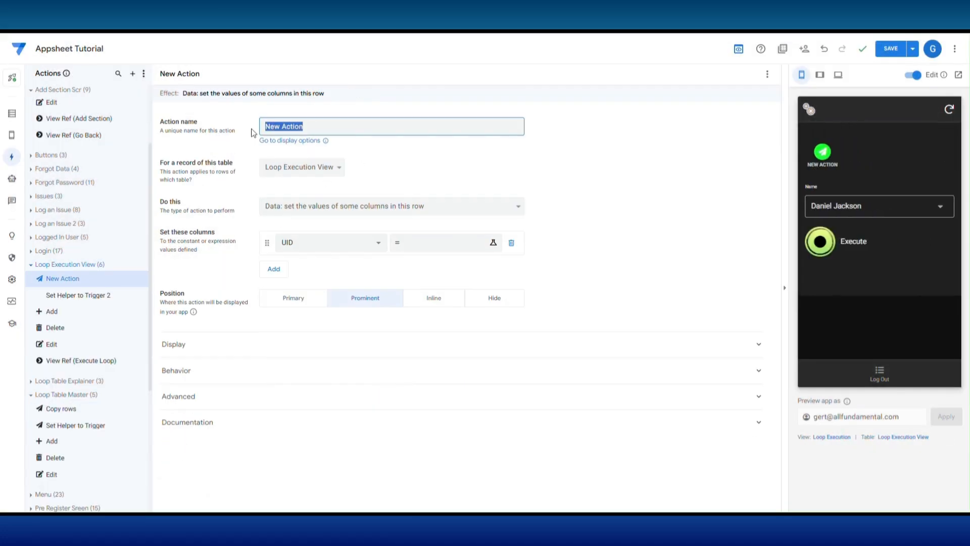
pyautogui.write('Copy Rows')
pyautogui.click(335, 206)
pyautogui.click(351, 345)
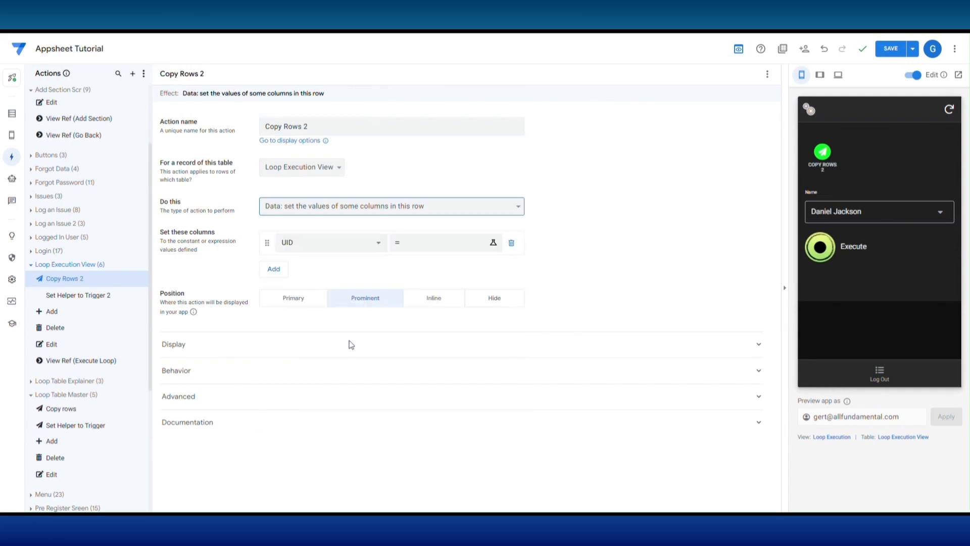
# Set Copy Rows 2 to reference Loop Table Master with the rows expression SELECT(Loop Table Master[UID], [Name] = [_THISROW].[Name]).
pyautogui.click(293, 237)
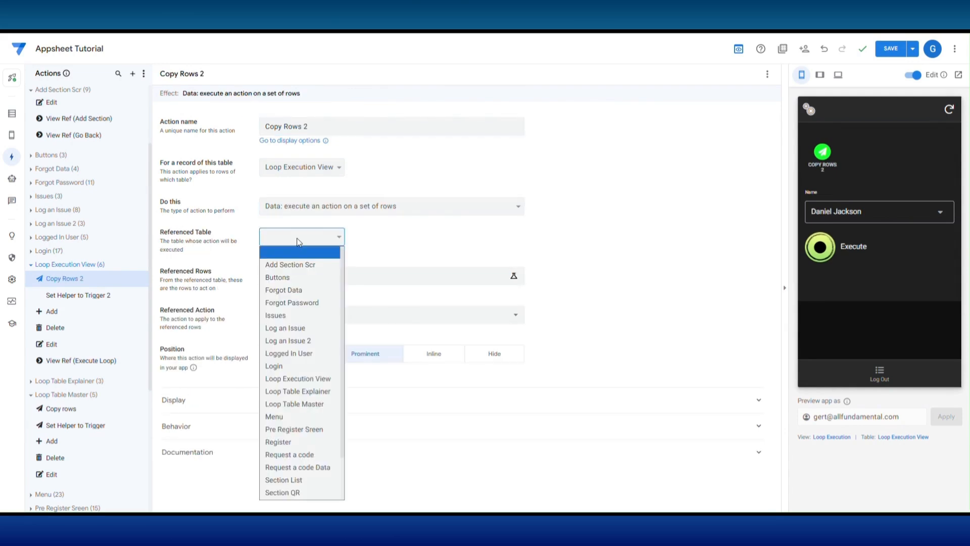
pyautogui.click(309, 403)
pyautogui.click(283, 282)
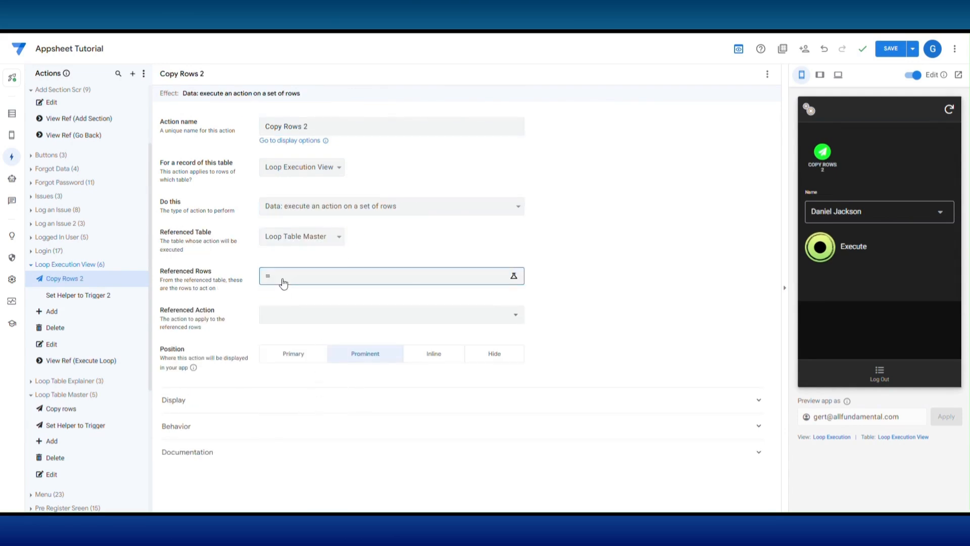
pyautogui.click(281, 282)
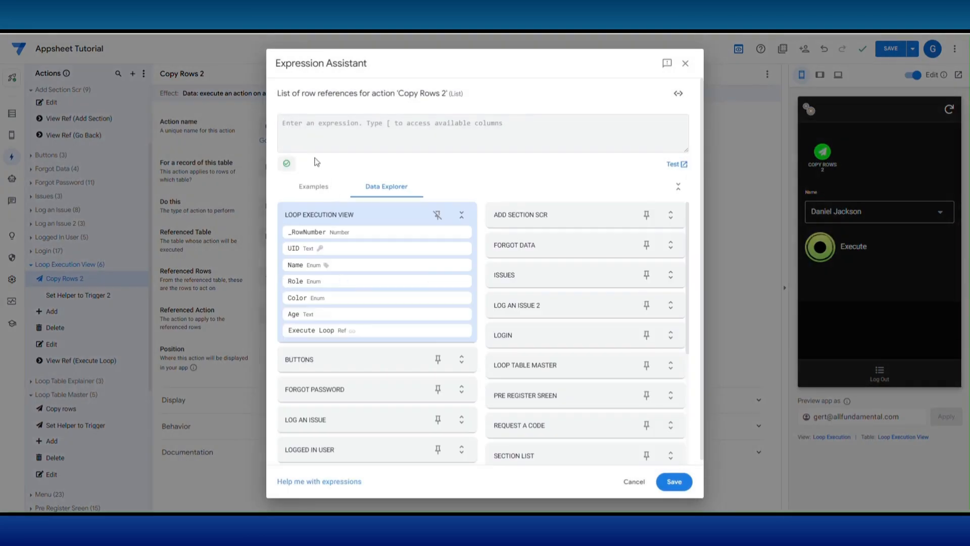
pyautogui.write('SELECT(   Loop Table Master[UID],   [Name] = [_THISROW].[Name] )')
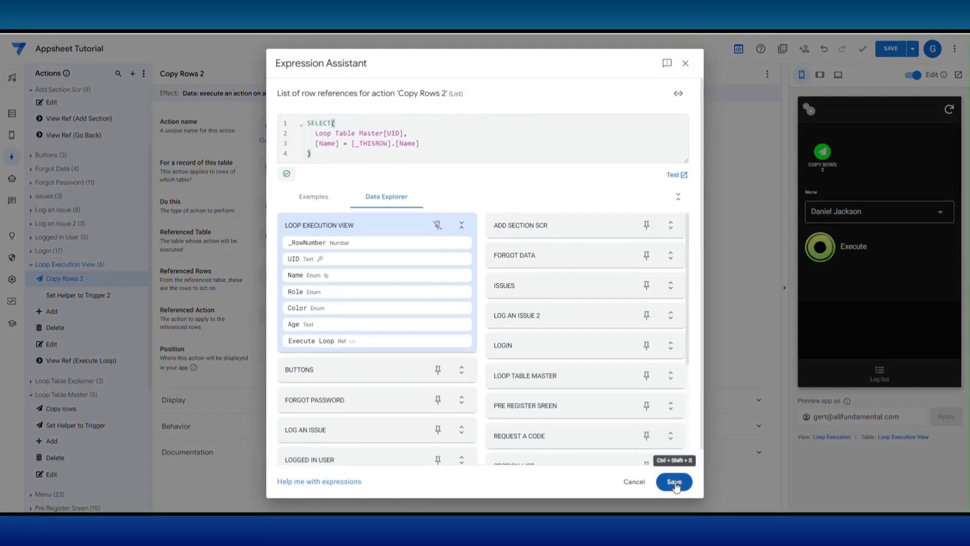
pyautogui.click(674, 481)
# Set the referenced action to Copy rows and position Copy Rows 2 inline, attached to the Execute Loop column.
pyautogui.click(312, 314)
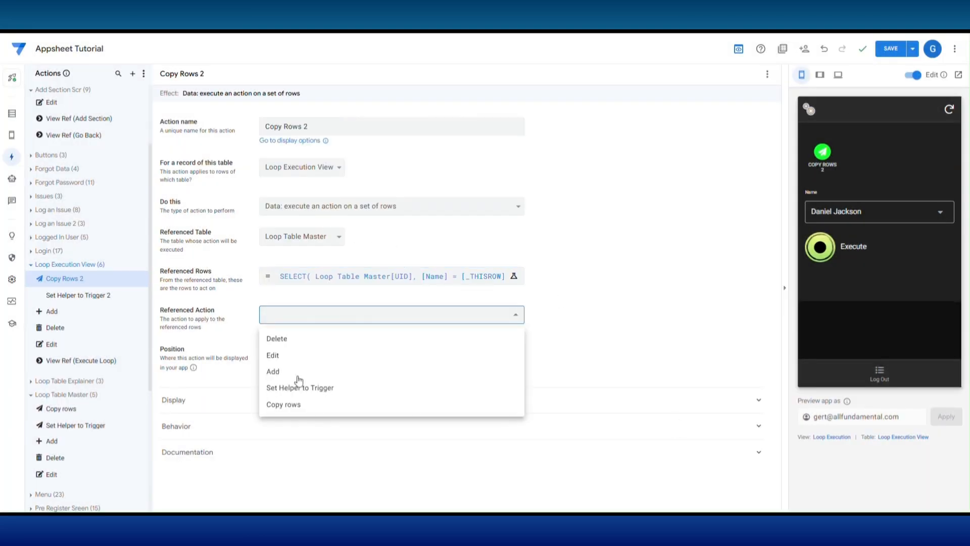
pyautogui.click(281, 405)
pyautogui.click(434, 353)
pyautogui.click(357, 397)
pyautogui.click(303, 492)
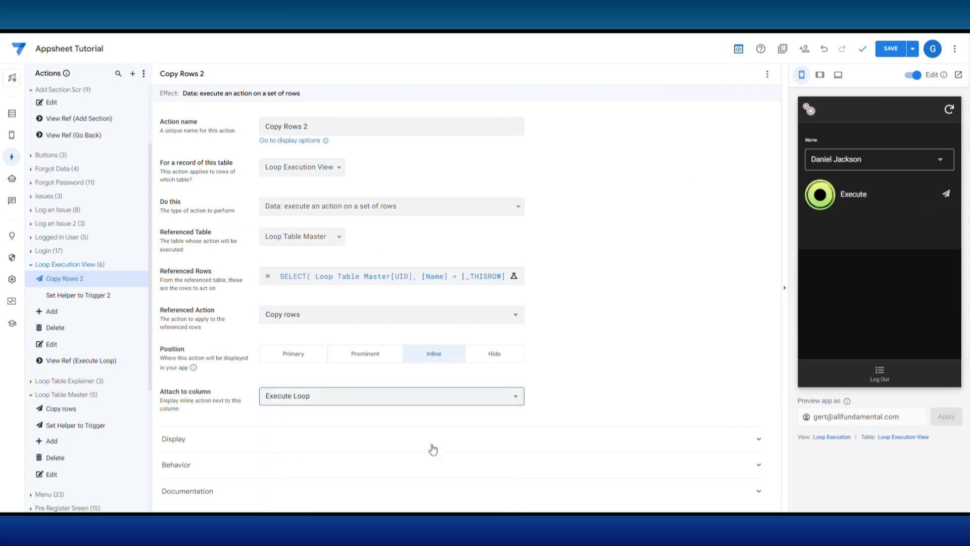
# Give the Copy Rows 2 action the solid star icon and save the app.
pyautogui.click(135, 301)
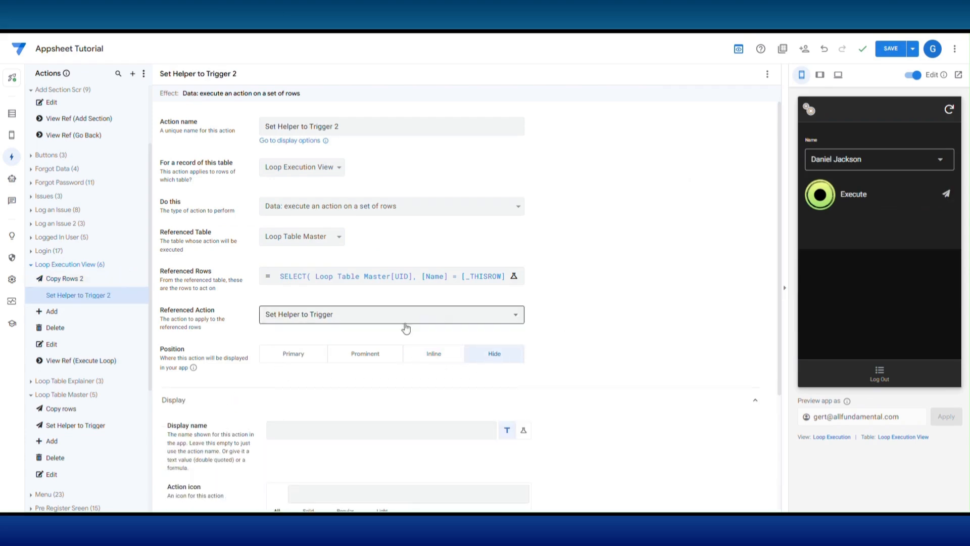
pyautogui.click(65, 278)
pyautogui.click(274, 439)
pyautogui.scroll(-4, 354, 354)
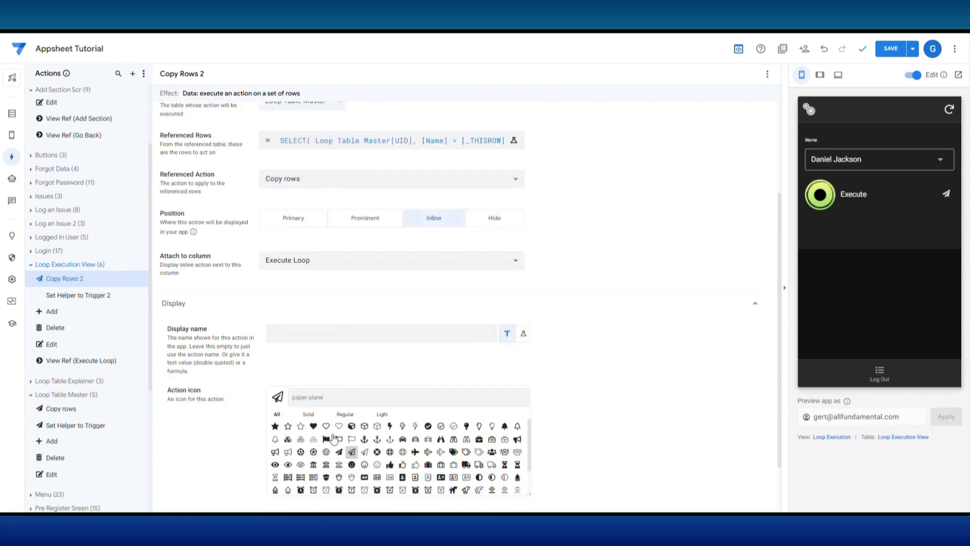
pyautogui.click(275, 360)
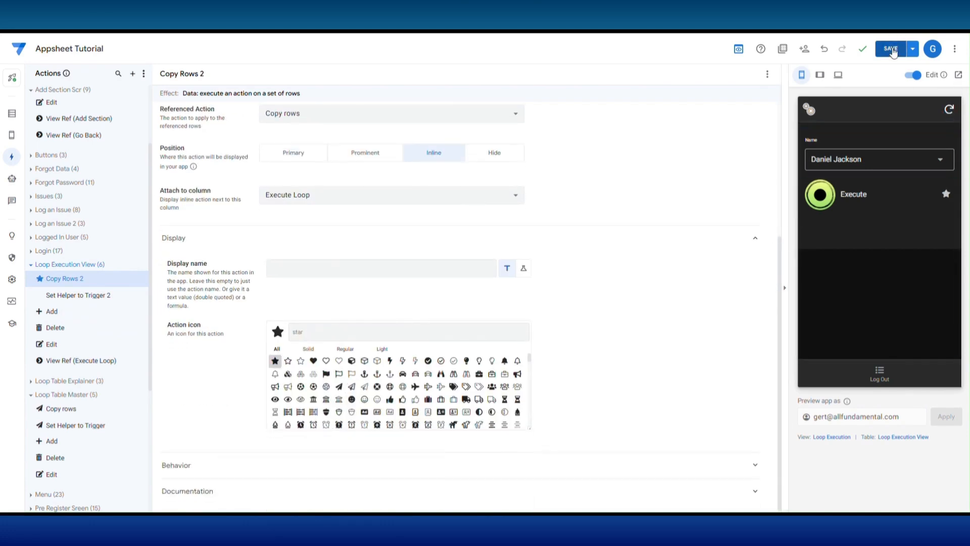
pyautogui.click(891, 49)
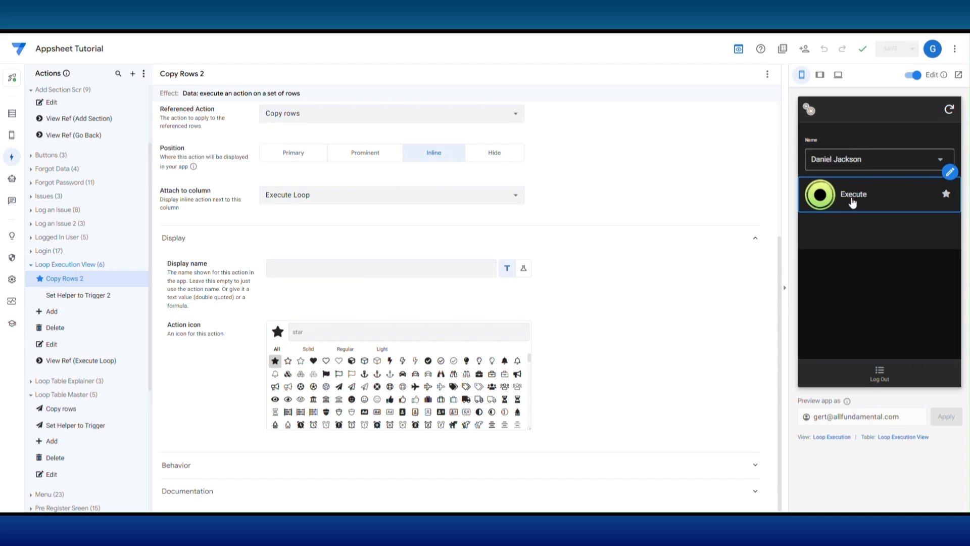
# Test Execute in the app preview with several different employee names and check the Loop Table Explainer sheet in Google Sheets.
pyautogui.click(853, 202)
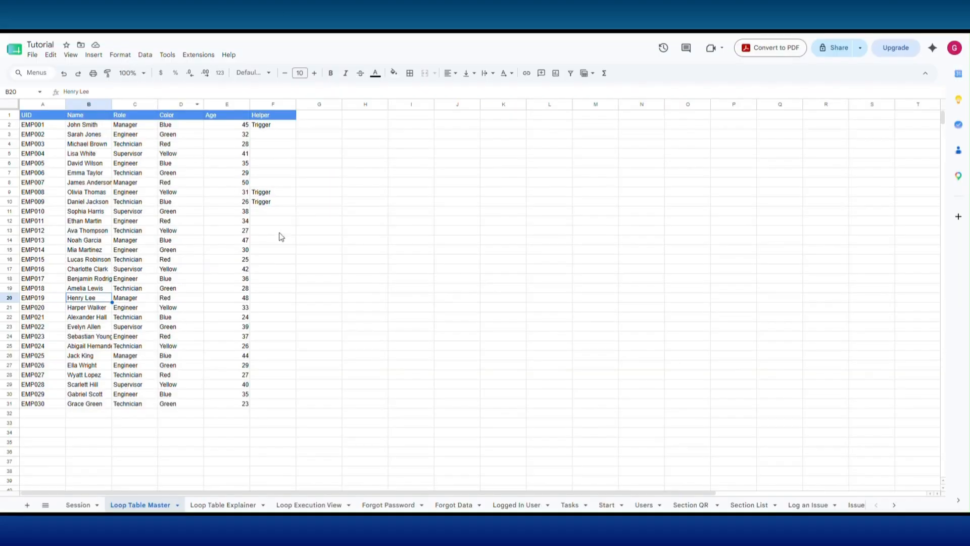
pyautogui.click(223, 505)
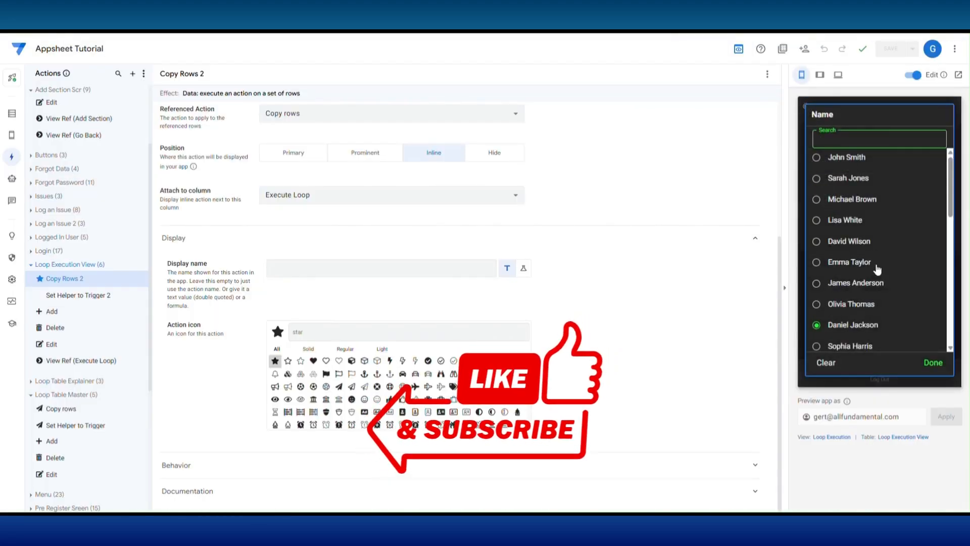
pyautogui.scroll(-3, 877, 270)
pyautogui.click(871, 302)
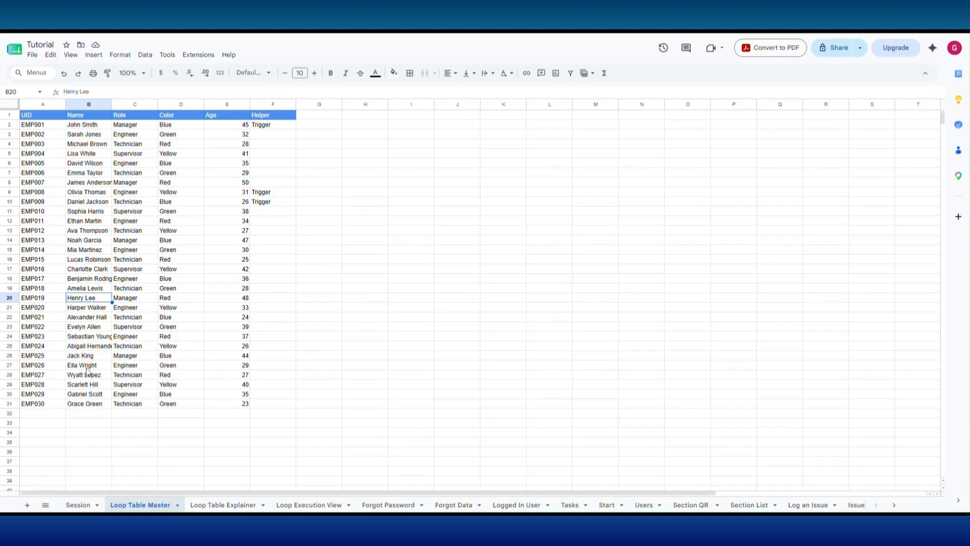
pyautogui.click(222, 505)
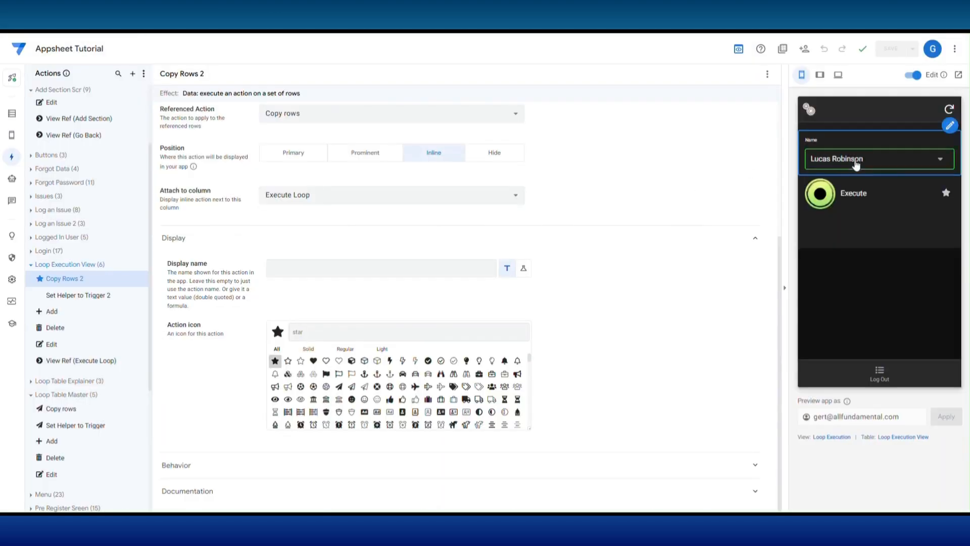
pyautogui.click(940, 159)
pyautogui.click(856, 269)
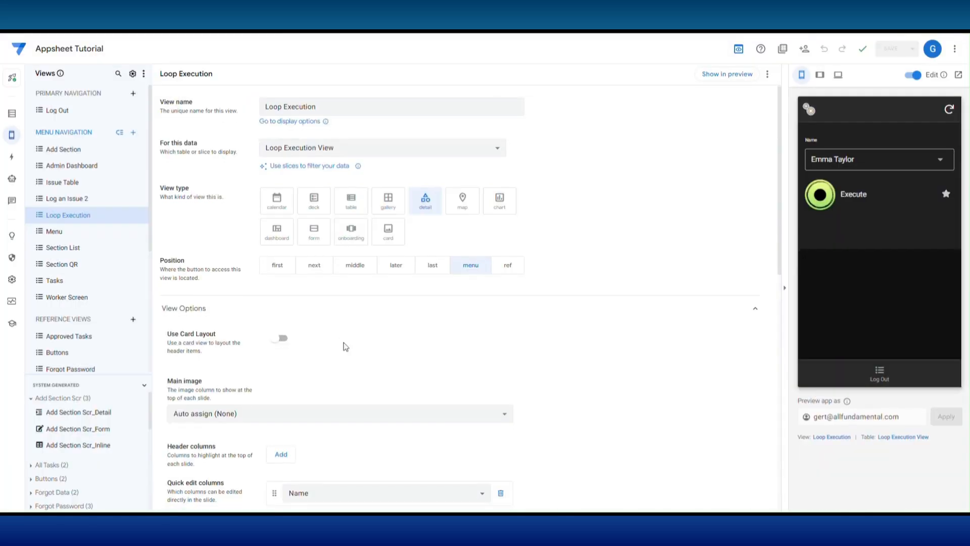
# Replace Name with Role as the quick edit column of the Loop Execution view in AppSheet.
pyautogui.scroll(-5, 342, 347)
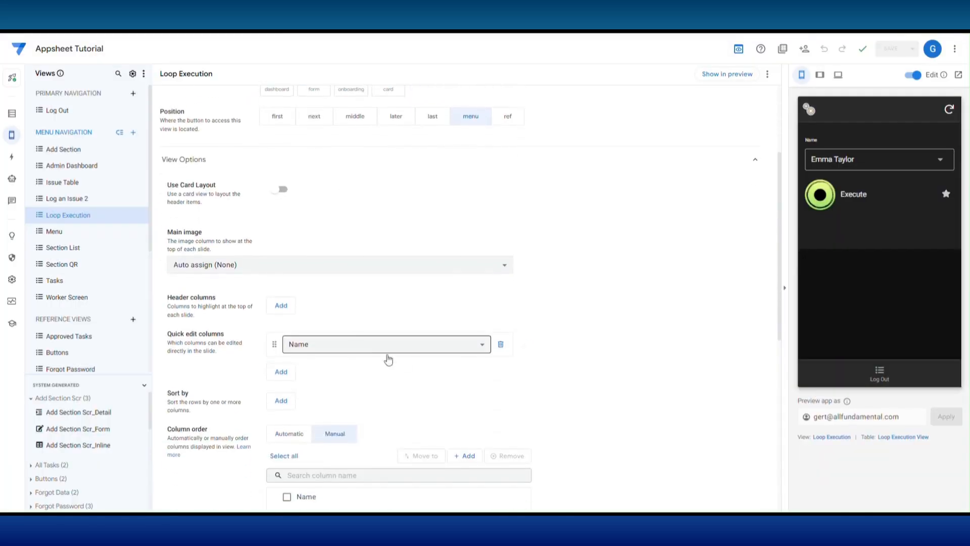
pyautogui.click(281, 270)
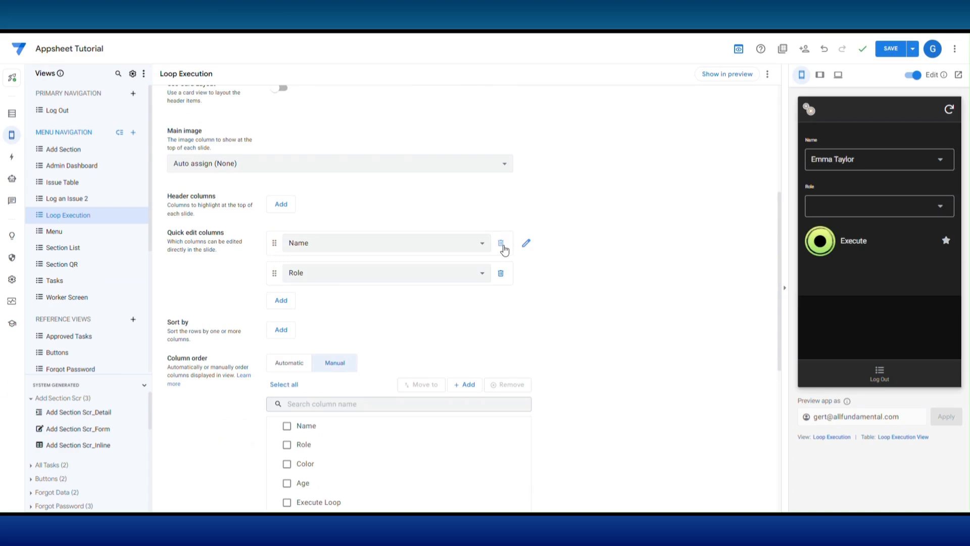
pyautogui.click(501, 245)
# Remove the Name column from the Loop Execution view's column order and save the app.
pyautogui.moveTo(283, 400)
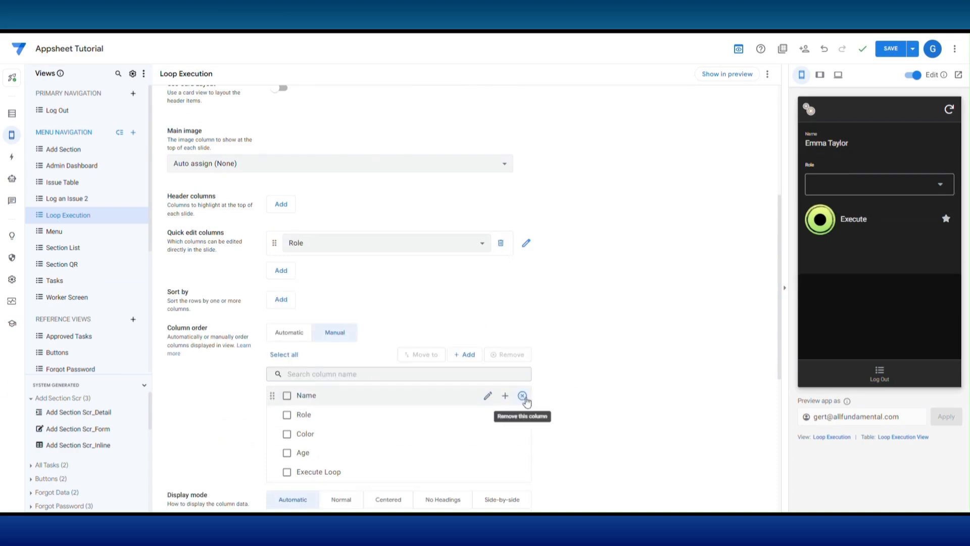
pyautogui.click(286, 396)
pyautogui.click(522, 395)
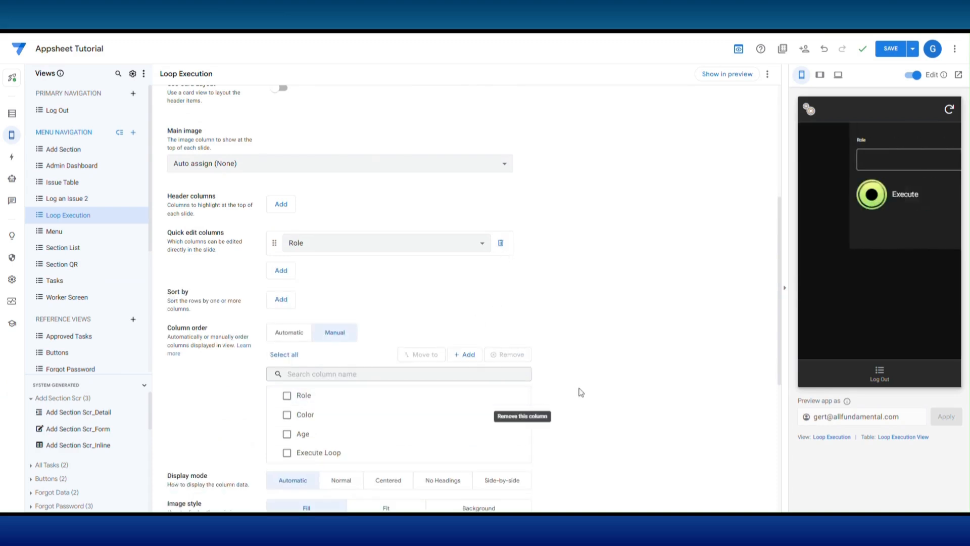
pyautogui.click(891, 48)
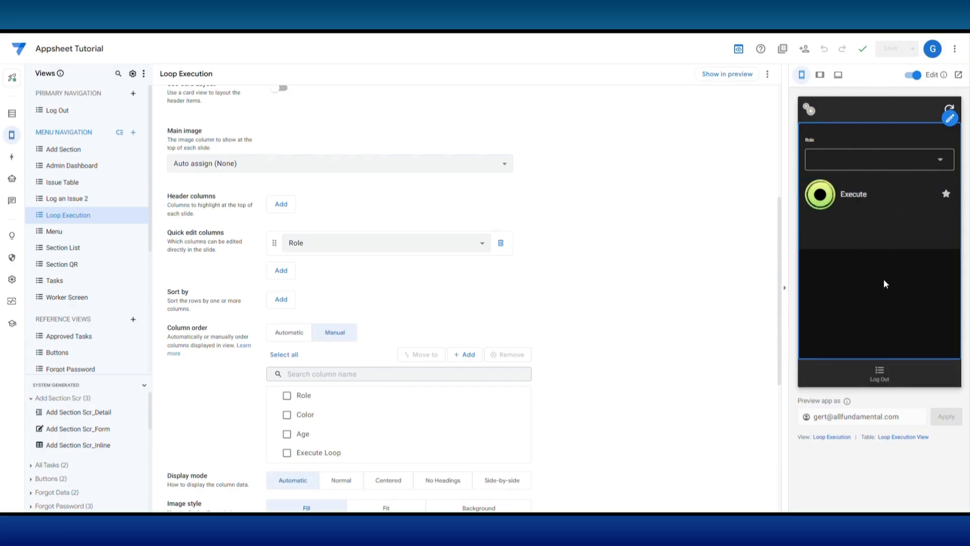
# Change the Copy Rows 2 referenced rows condition to [Role] = [_THISROW].[Role] and save the app.
pyautogui.click(11, 157)
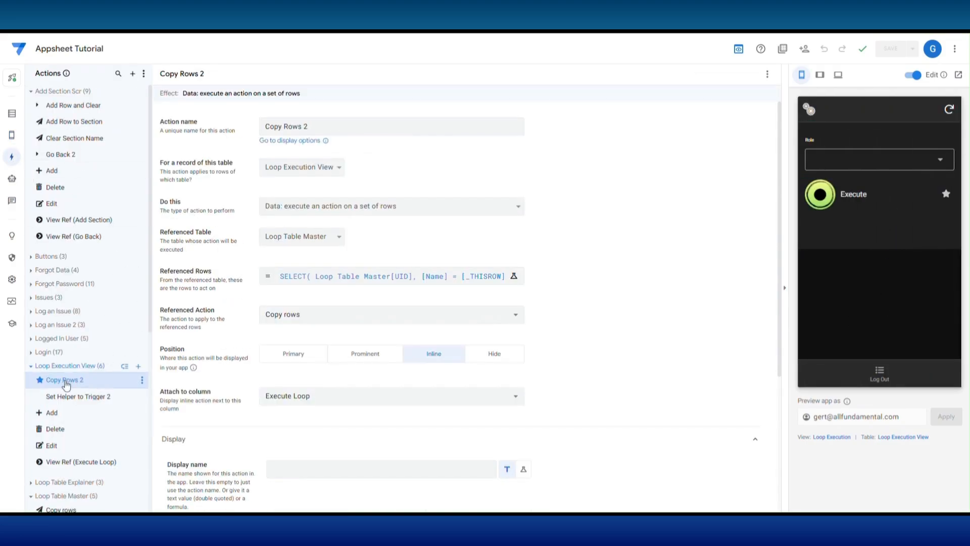
pyautogui.click(339, 278)
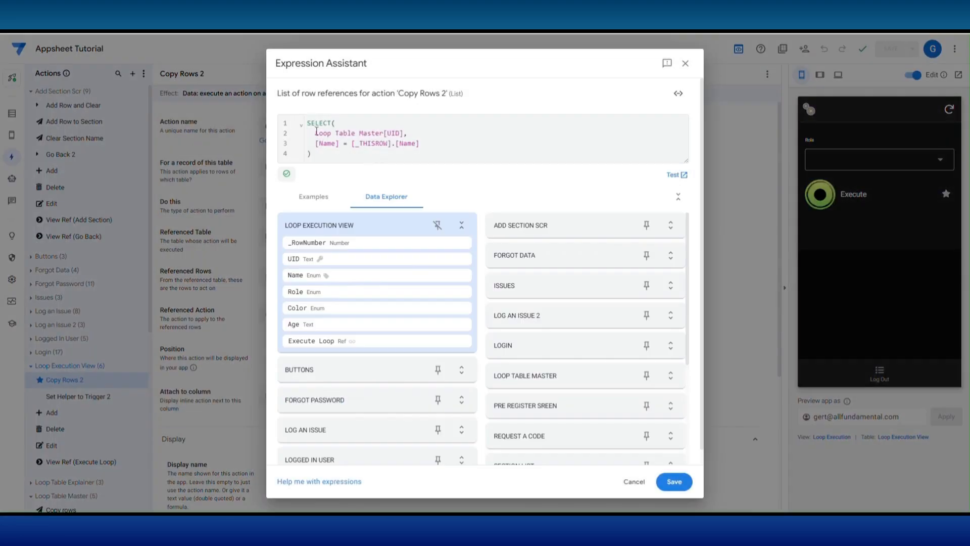
pyautogui.write('Role')
pyautogui.doubleClick(407, 144)
pyautogui.press('BackSpace')
pyautogui.write('Role')
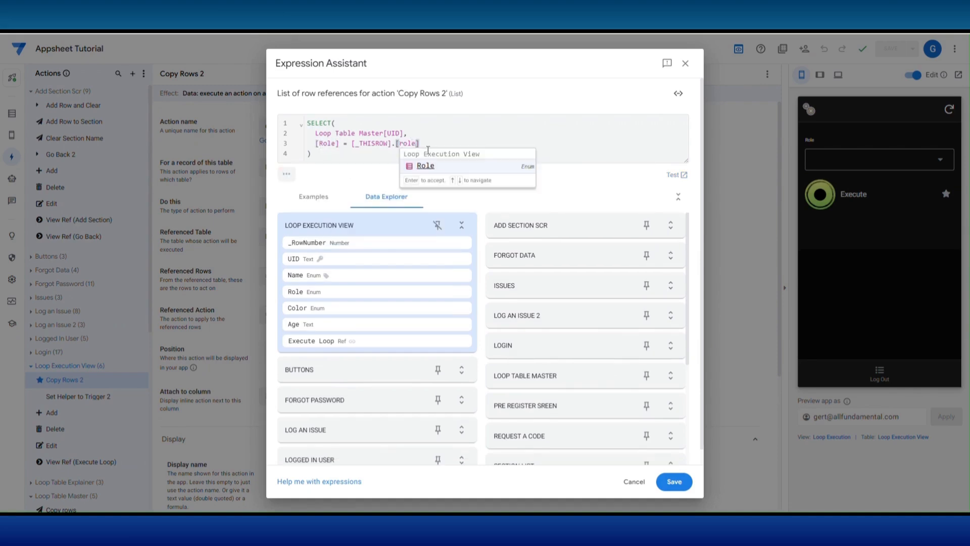
pyautogui.click(672, 479)
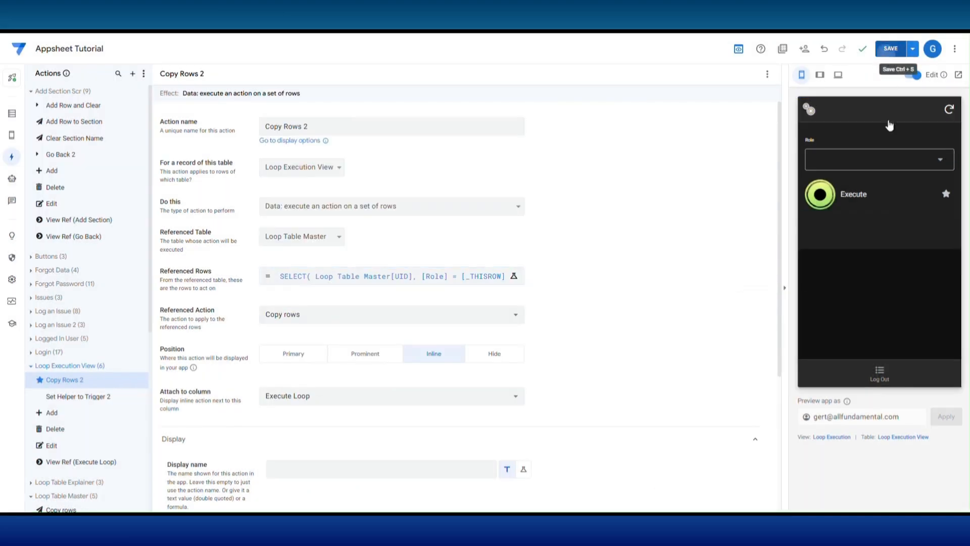
pyautogui.click(894, 48)
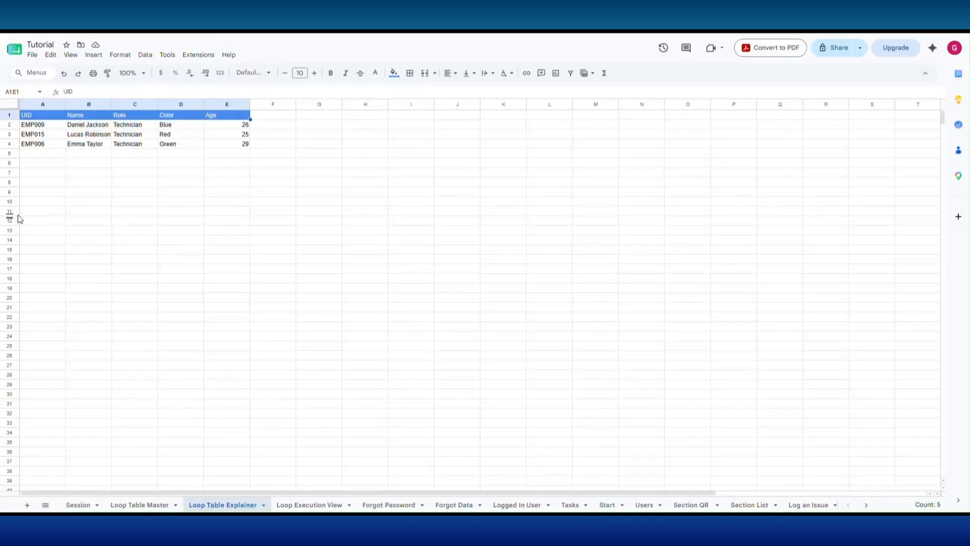
# Clear the data rows in the Loop Table Explainer sheet and test the loop with the Manager role.
pyautogui.moveTo(30, 211); pyautogui.dragTo(227, 124)
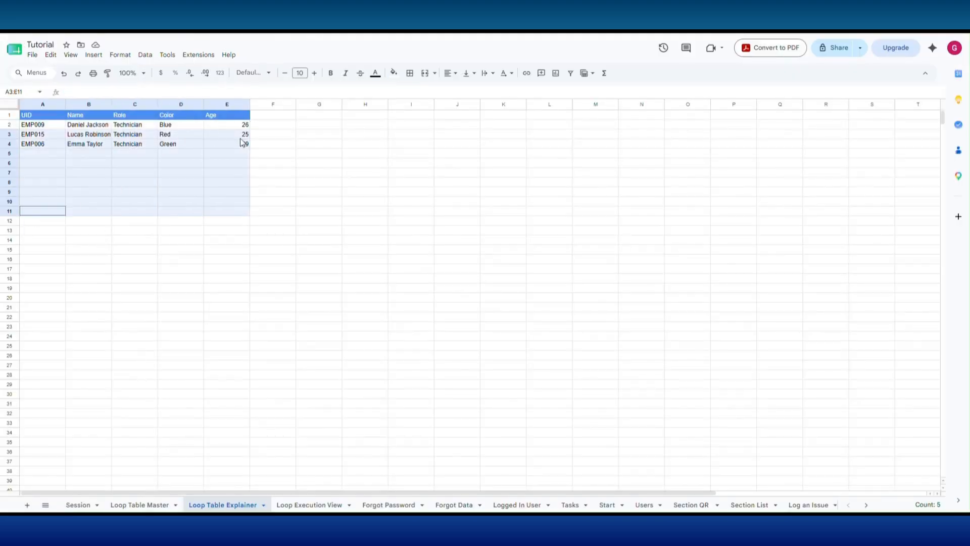
pyautogui.press('Delete')
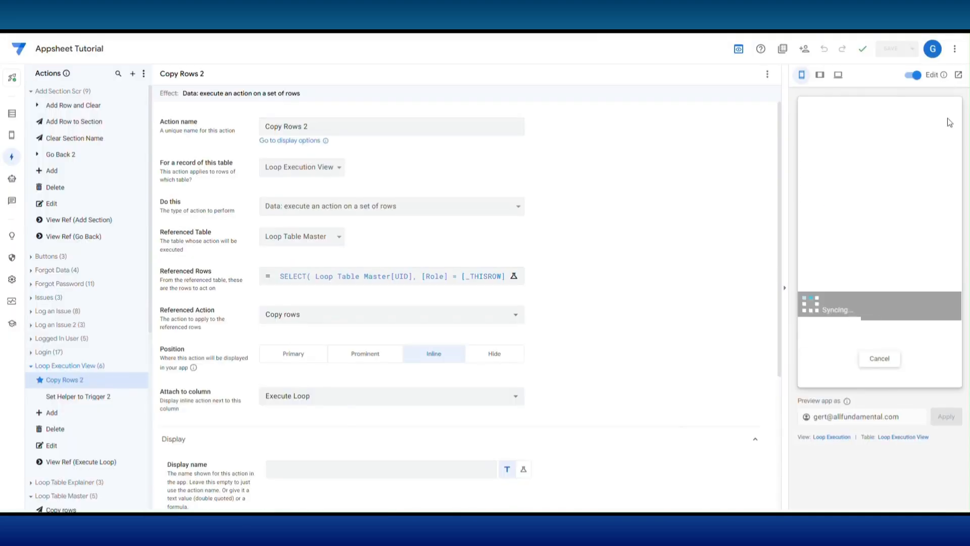
pyautogui.click(848, 155)
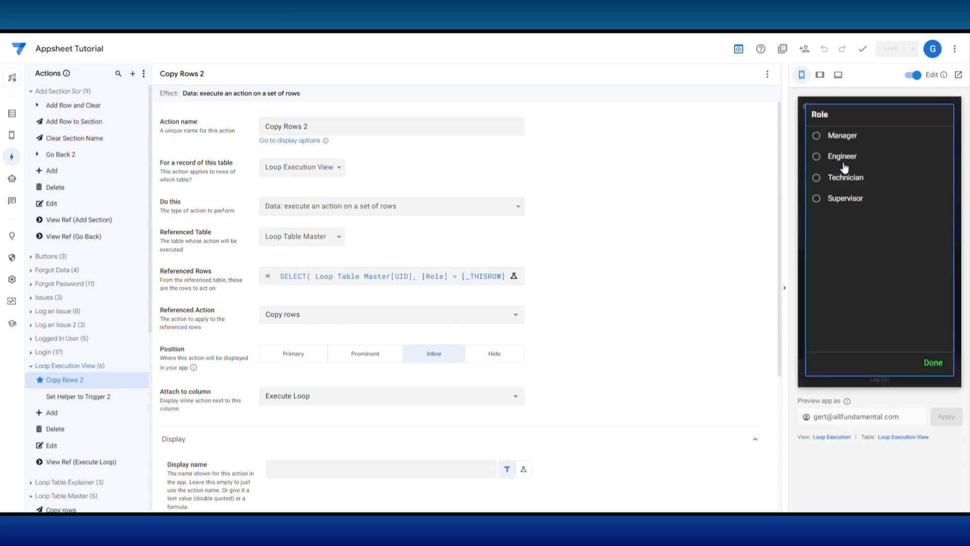
pyautogui.click(839, 134)
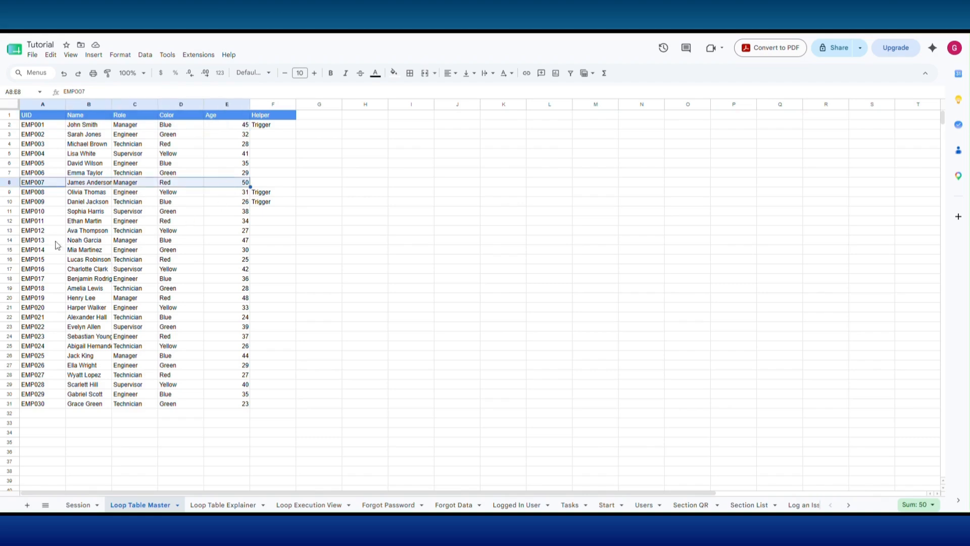
pyautogui.click(229, 505)
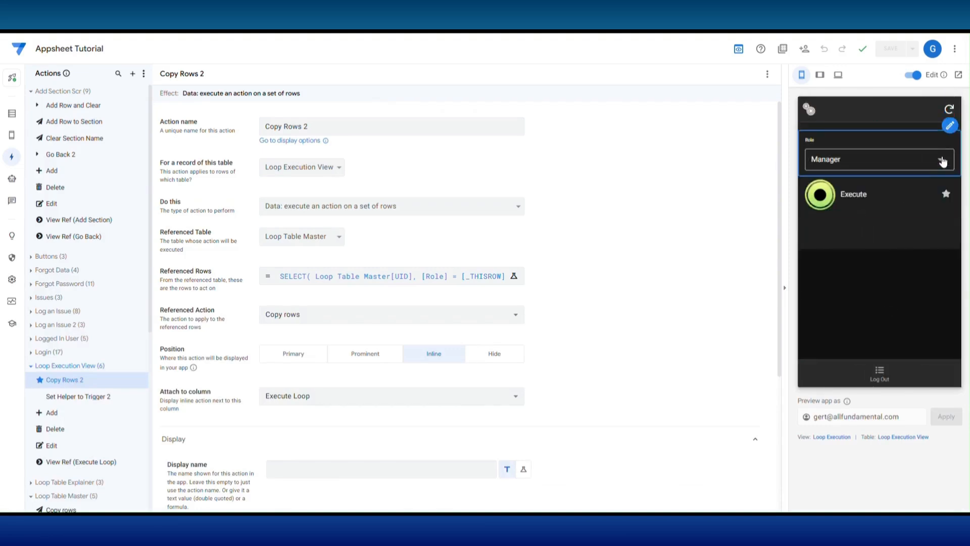
# Execute the loop for the Engineer role in the app preview and check the rows copied to Loop Table Explainer.
pyautogui.click(939, 161)
pyautogui.click(834, 156)
pyautogui.click(844, 204)
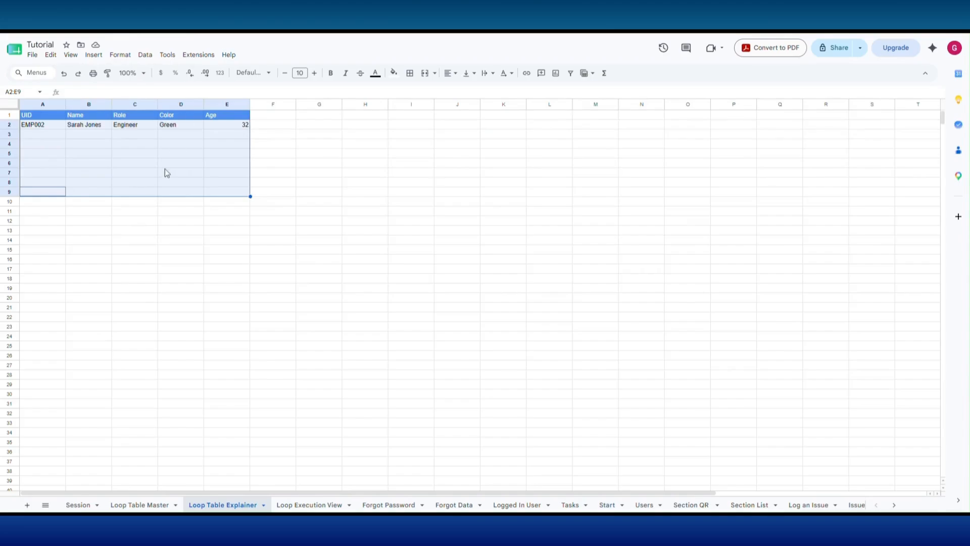
pyautogui.click(169, 243)
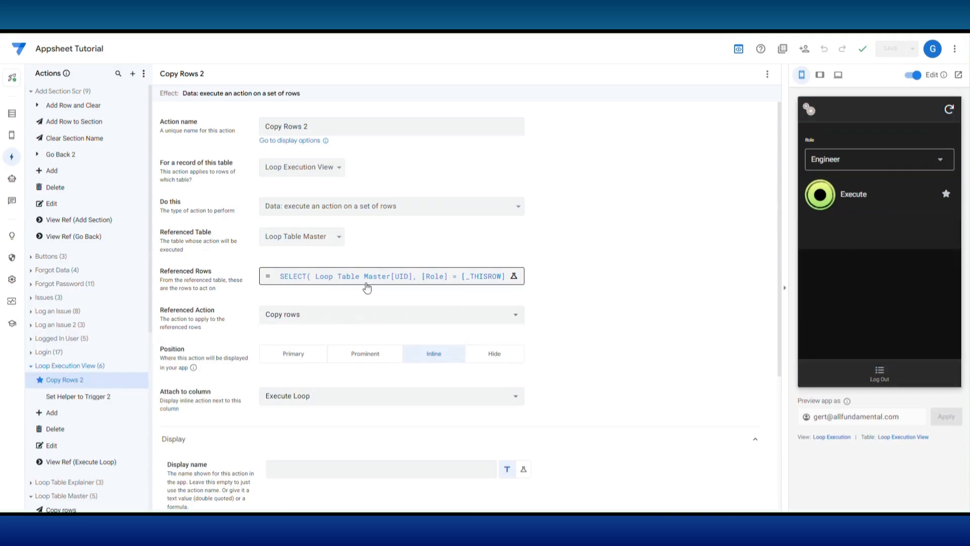
# Wrap the role condition in the Copy Rows 2 referenced rows expression in an AND( function, ending it with a comma for another condition.
pyautogui.click(367, 287)
pyautogui.press('Up')
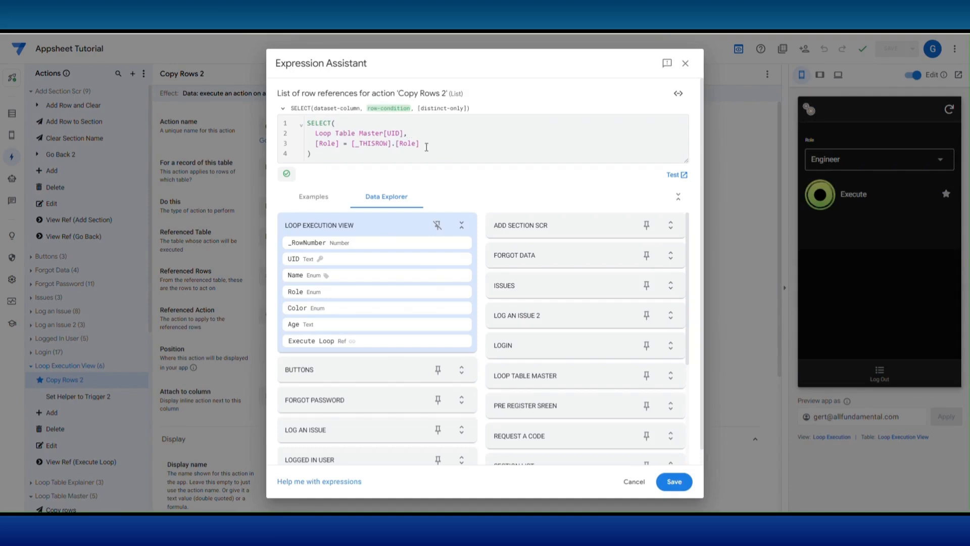
pyautogui.write('and')
pyautogui.press('BackSpace')
pyautogui.press('BackSpace')
pyautogui.press('BackSpace')
pyautogui.write('AND(')
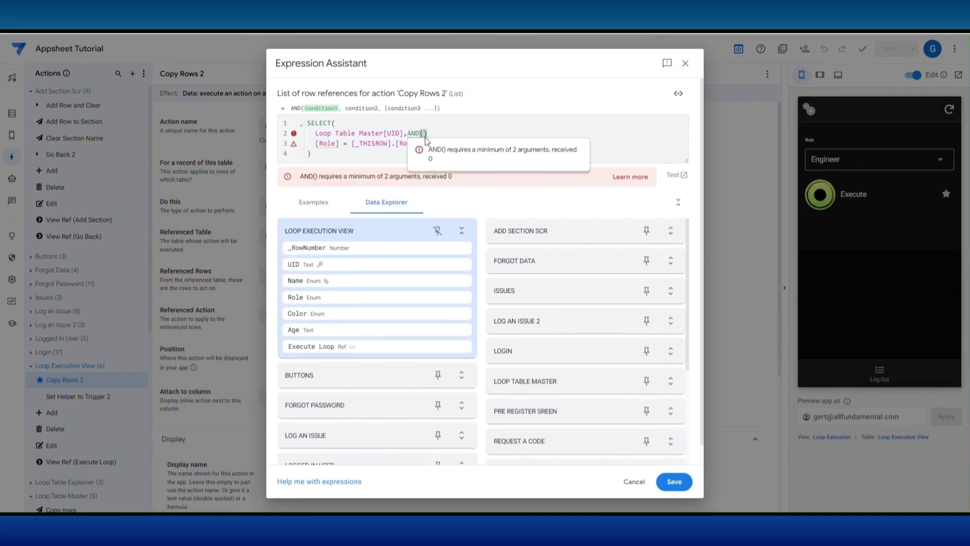
pyautogui.press('Delete')
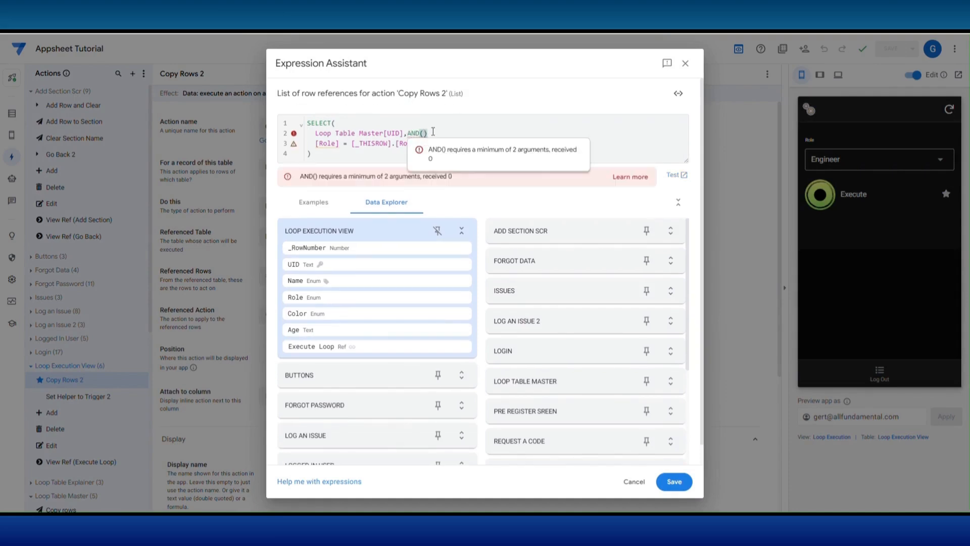
pyautogui.click(427, 145)
pyautogui.write(',')
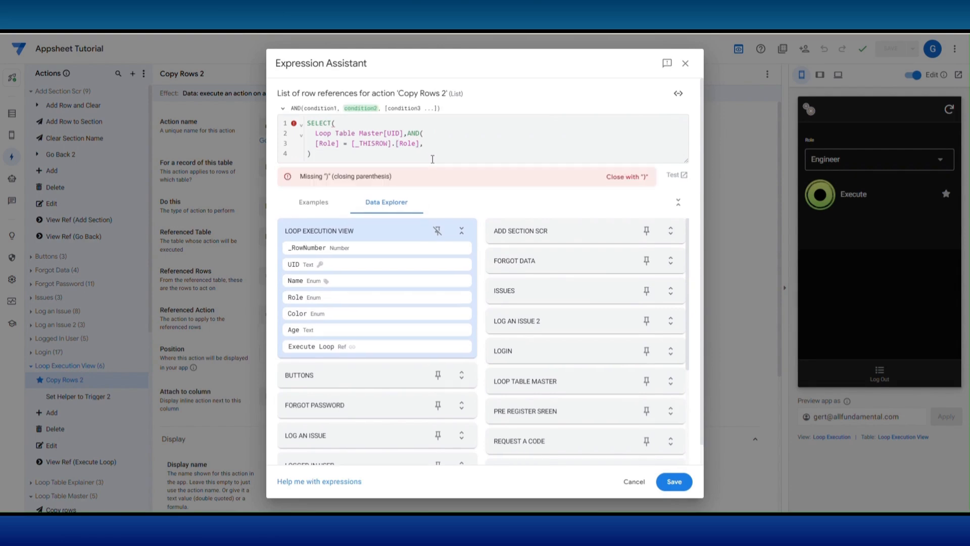
# Add [Color] = [_THISROW].[Color] as the second AND condition, close the parenthesis and save the expression.
pyautogui.moveTo(420, 146); pyautogui.dragTo(314, 145)
pyautogui.rightClick(392, 144)
pyautogui.click(409, 230)
pyautogui.click(427, 146)
pyautogui.rightClick(428, 146)
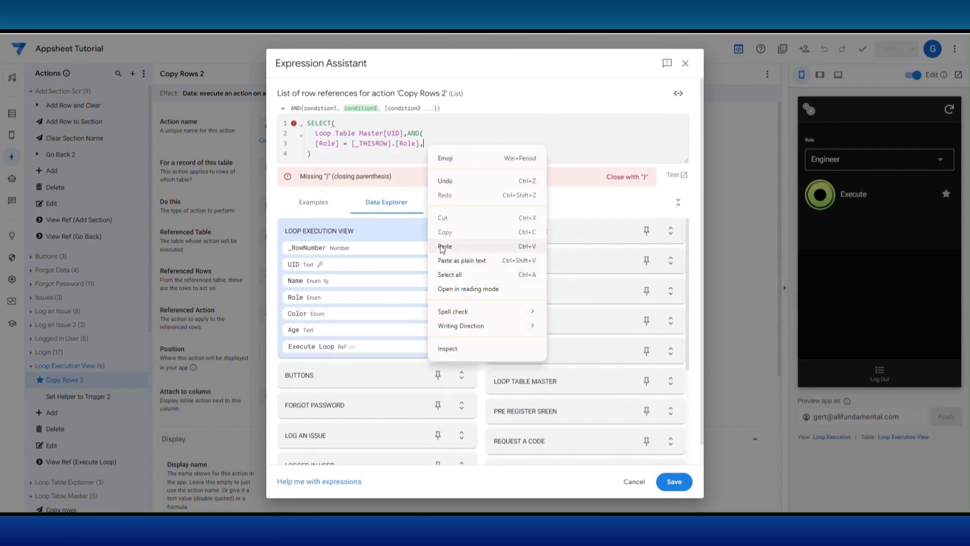
pyautogui.click(444, 246)
pyautogui.write('c')
pyautogui.click(455, 167)
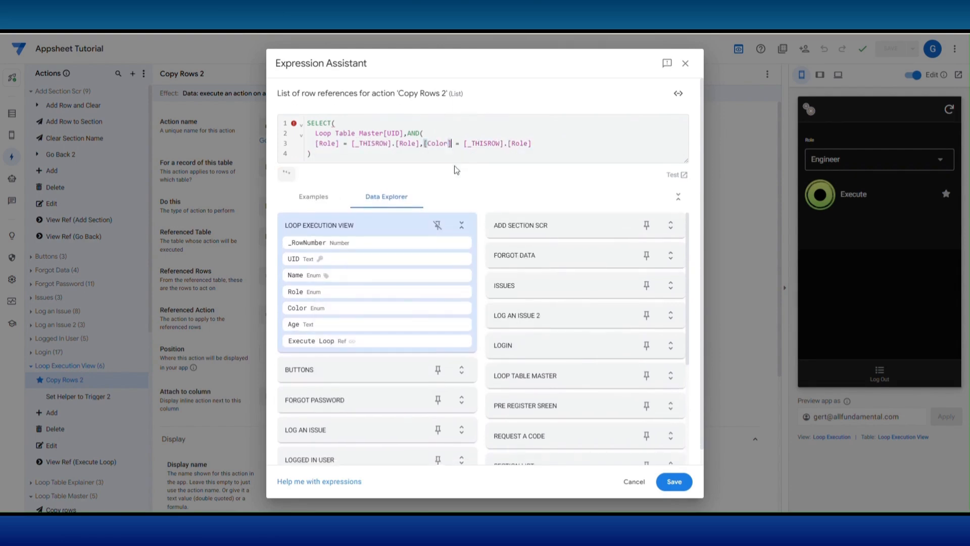
pyautogui.moveTo(528, 145); pyautogui.dragTo(513, 145)
pyautogui.write('c')
pyautogui.click(543, 174)
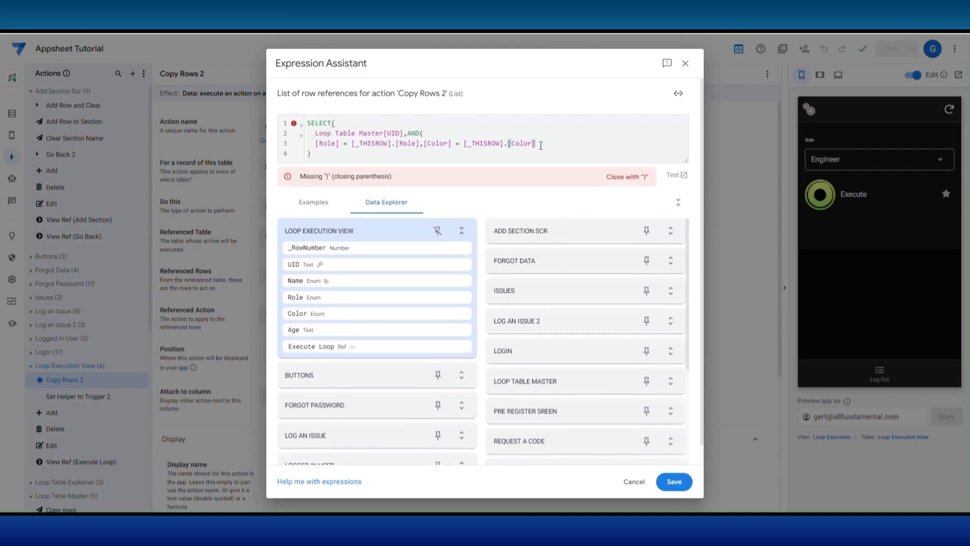
pyautogui.write(')')
pyautogui.click(672, 483)
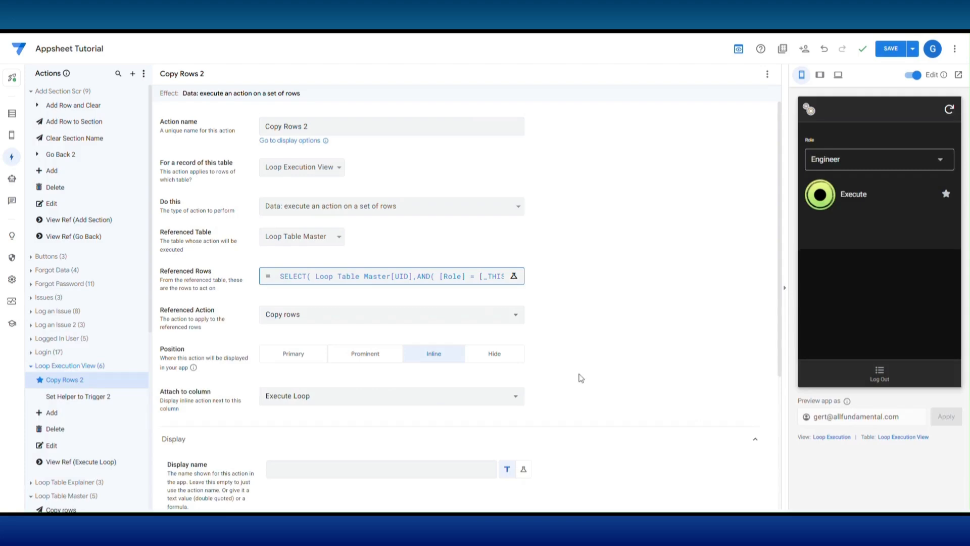
# Add the Color column to the Loop Execution view and save the app.
pyautogui.click(12, 135)
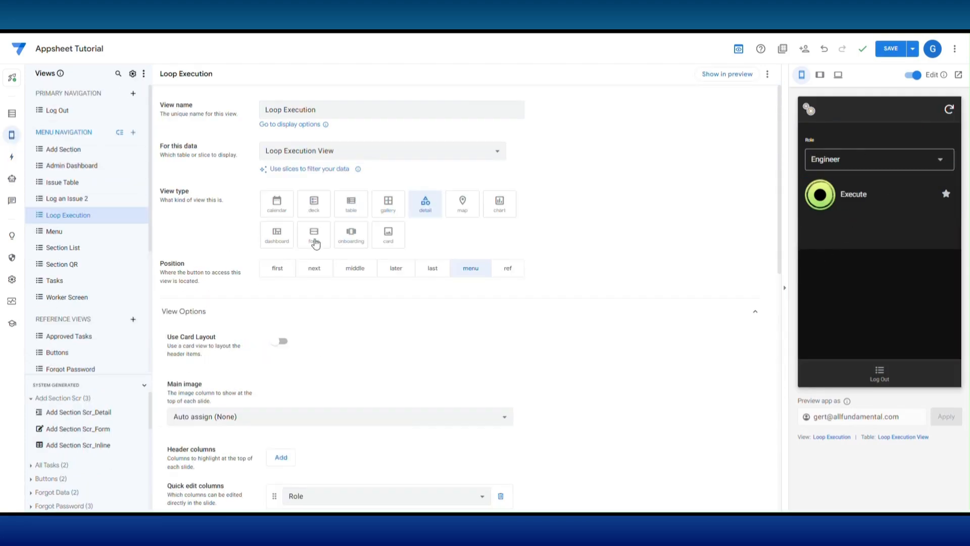
pyautogui.scroll(-4, 313, 243)
pyautogui.click(281, 326)
pyautogui.click(305, 329)
pyautogui.click(297, 362)
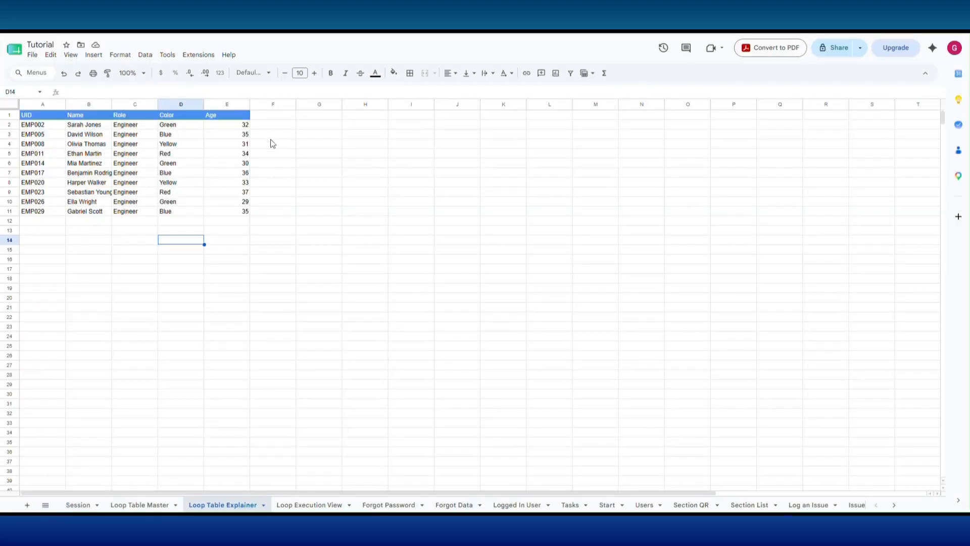
# Clear the data rows in the Loop Table Explainer sheet, execute the loop for Engineer and Green, and check the copied rows.
pyautogui.moveTo(273, 125); pyautogui.dragTo(56, 215)
pyautogui.press('Delete')
pyautogui.click(11, 135)
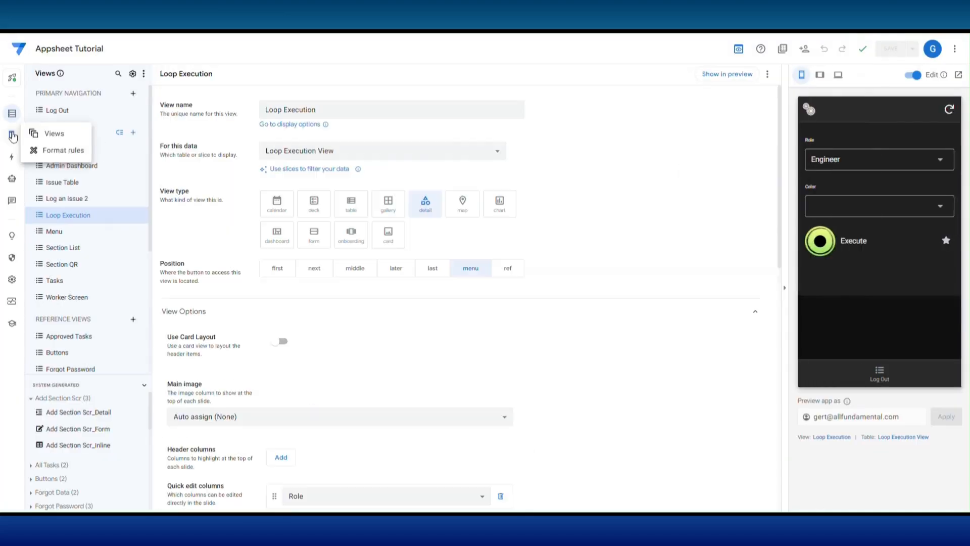
pyautogui.click(859, 208)
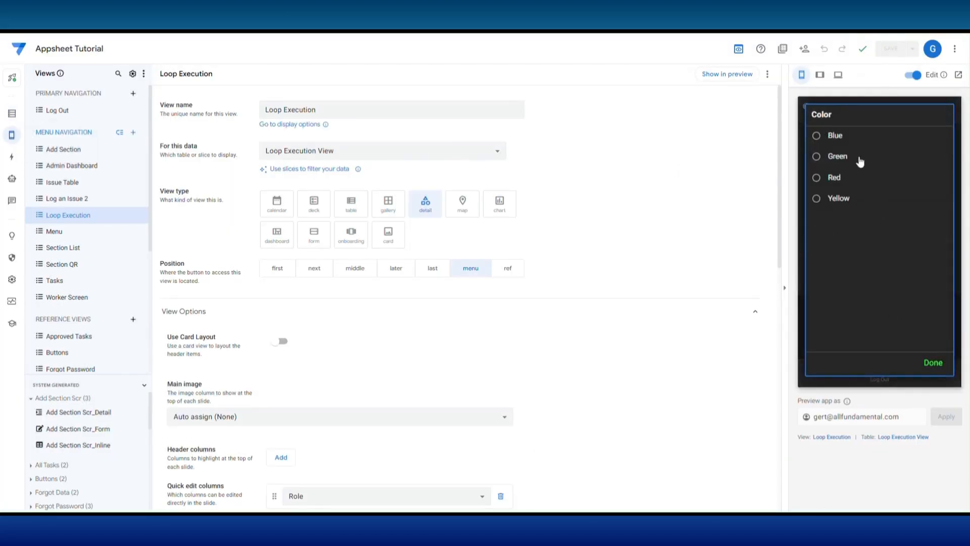
pyautogui.click(832, 162)
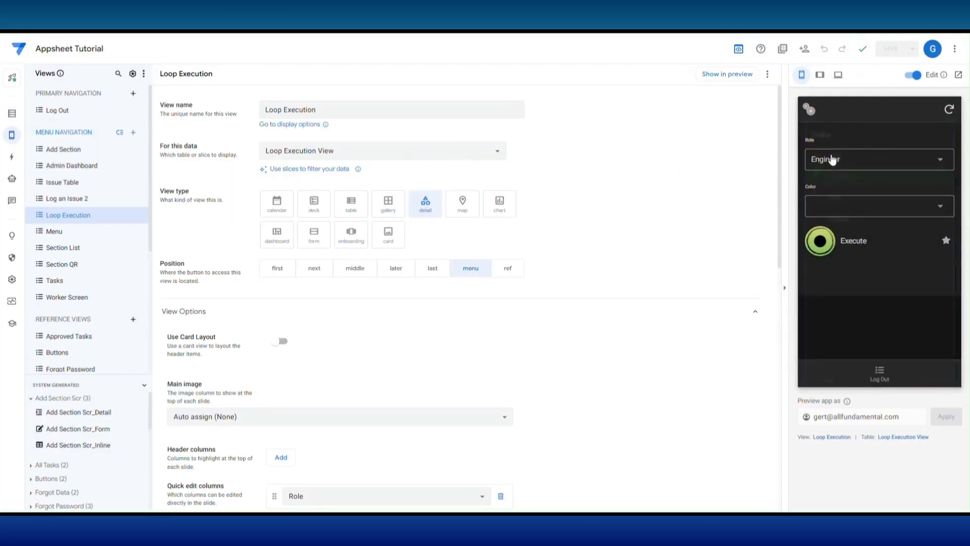
pyautogui.click(847, 252)
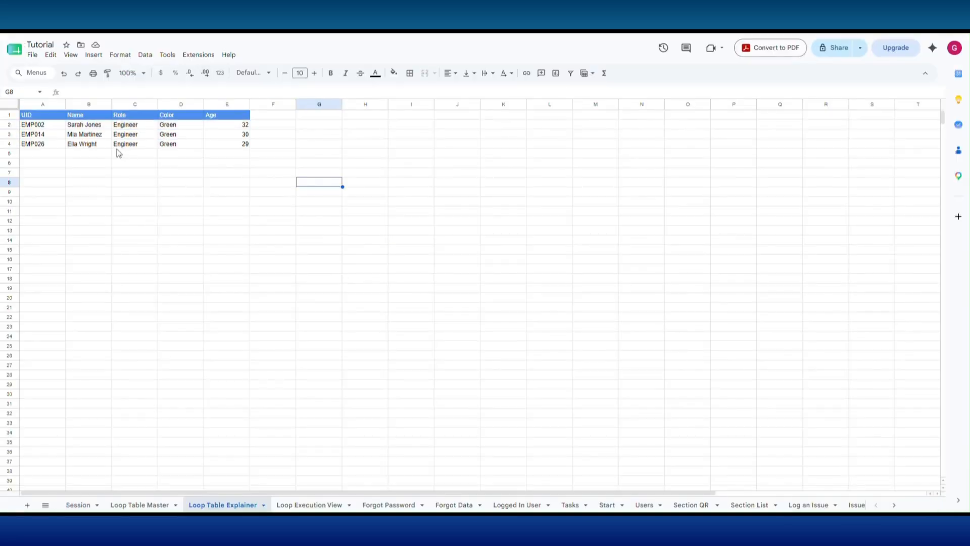
pyautogui.moveTo(41, 126); pyautogui.dragTo(108, 145)
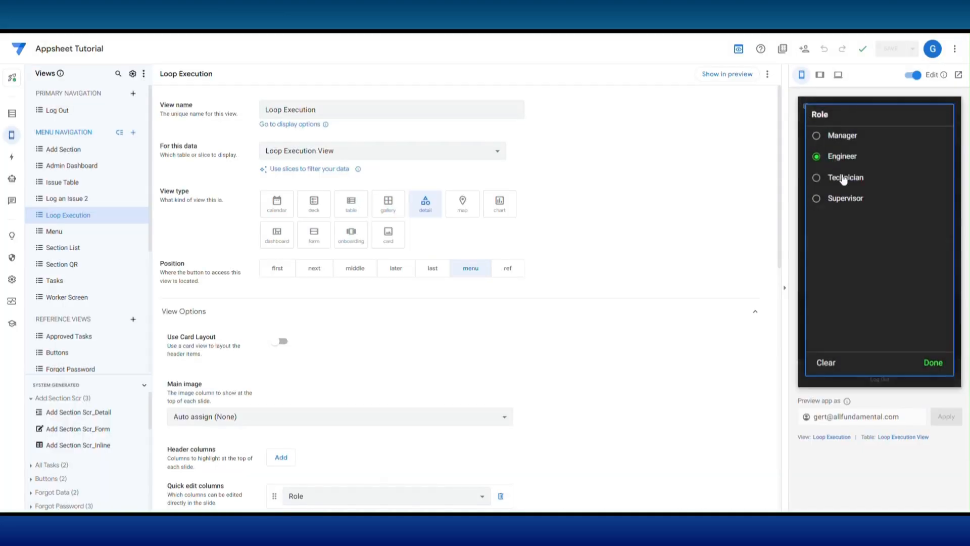
# Choose the Technician role and the Red color in the Loop Execution app preview.
pyautogui.click(835, 178)
pyautogui.click(821, 153)
pyautogui.click(902, 269)
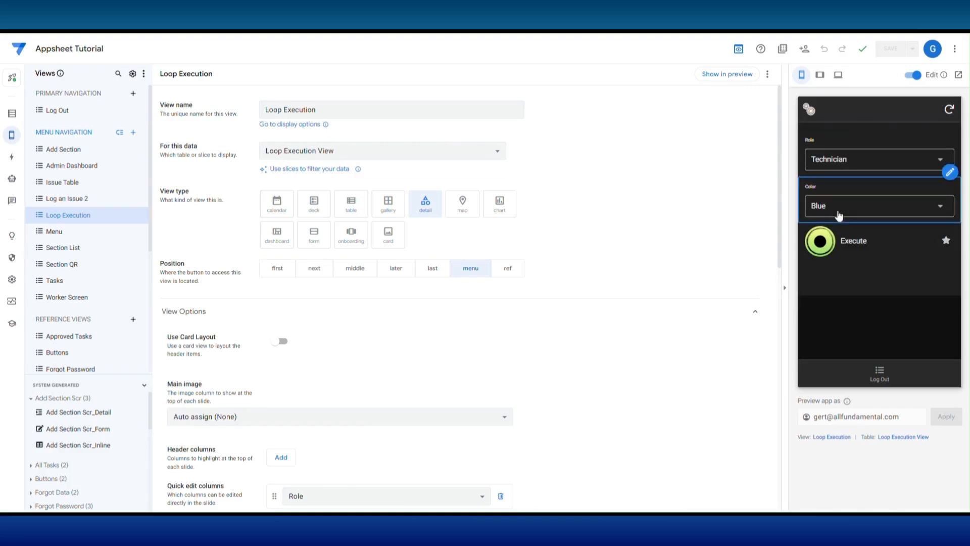
pyautogui.click(841, 215)
pyautogui.click(859, 177)
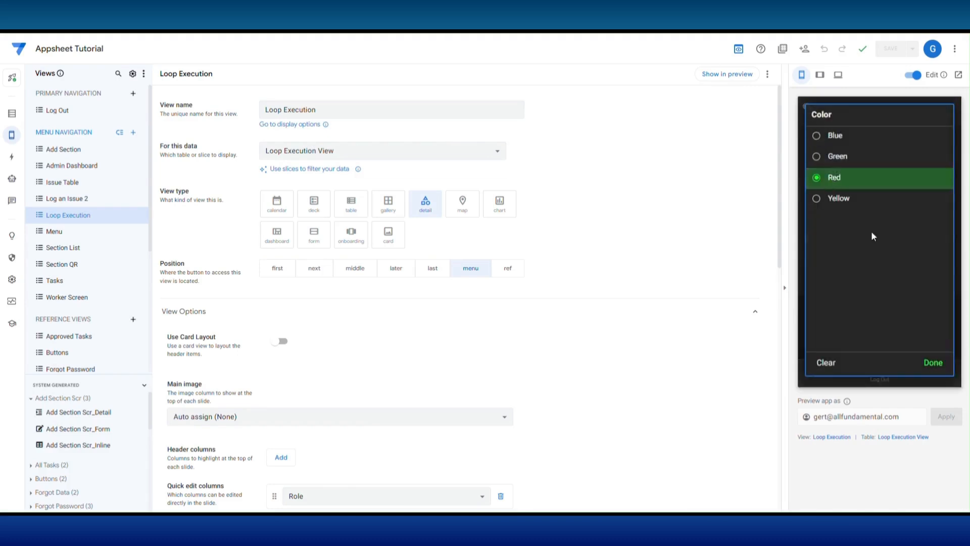